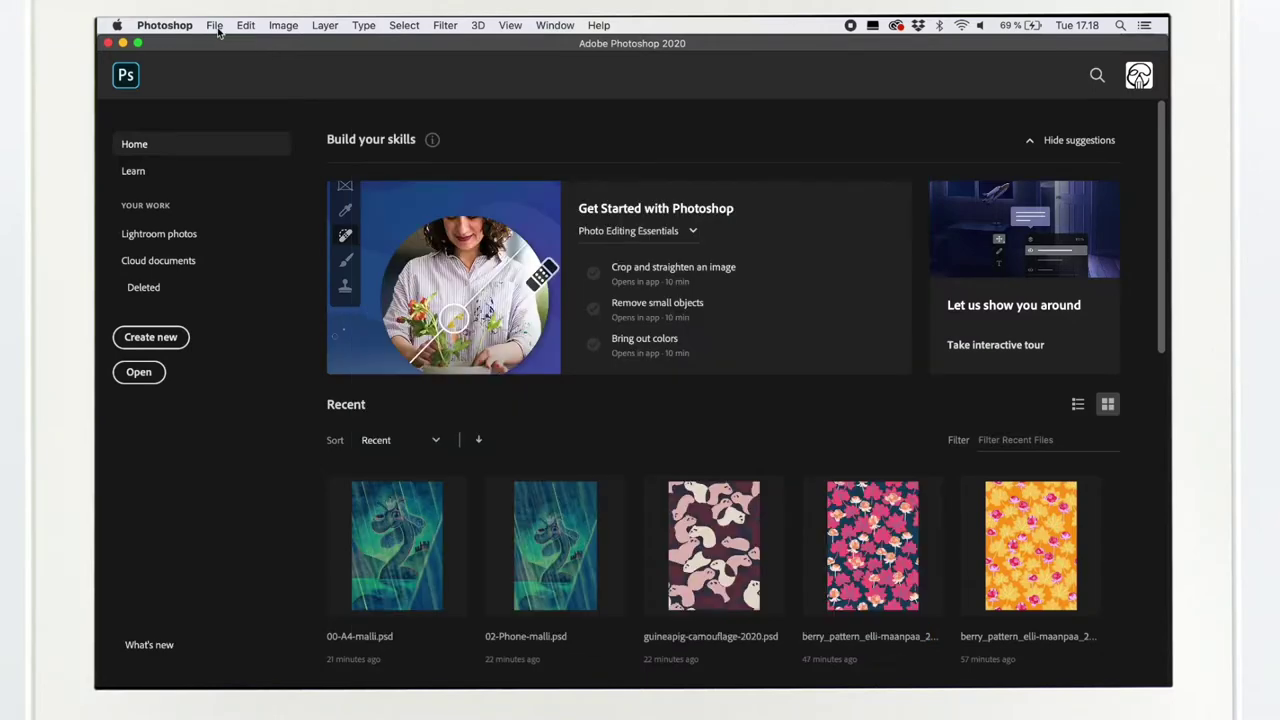
- Set the new document to 300 × 300 pixels at 300 pixels per inch
{"action": "left_click", "coordinate": [215, 26]}
{"action": "left_click", "coordinate": [220, 42]}
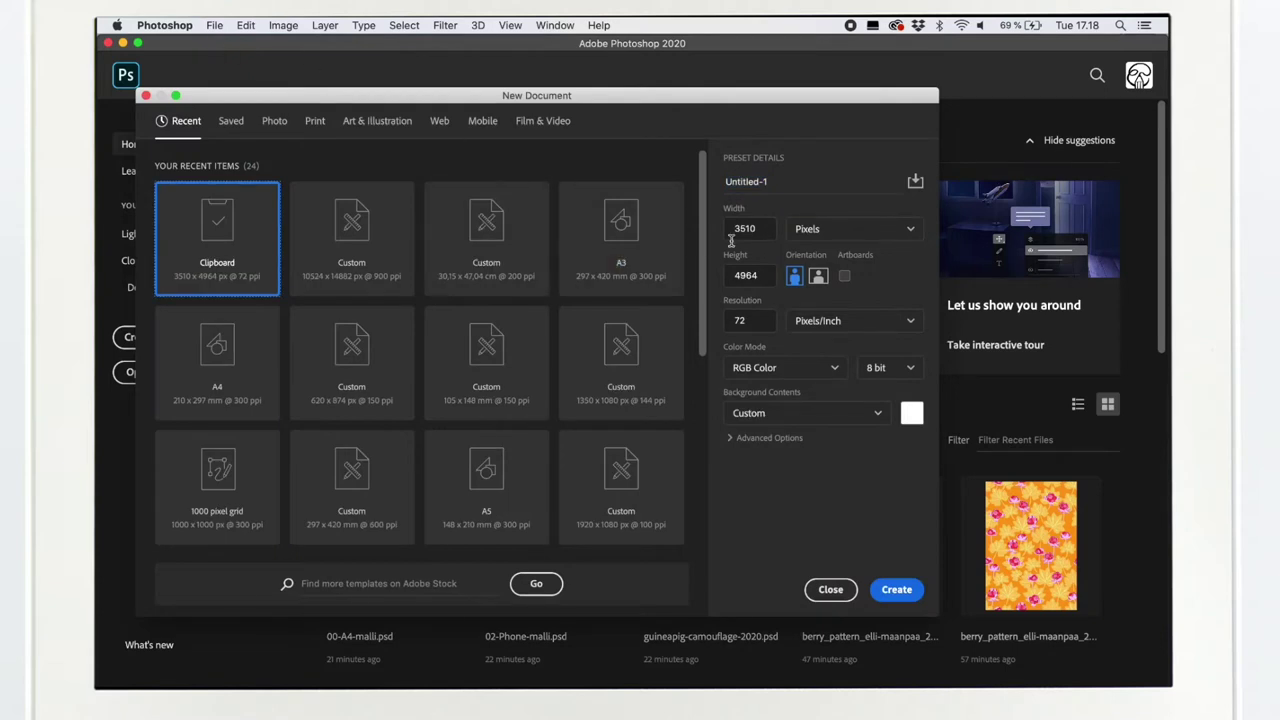
{"action": "left_click", "coordinate": [721, 319]}
{"action": "type", "text": "30"}
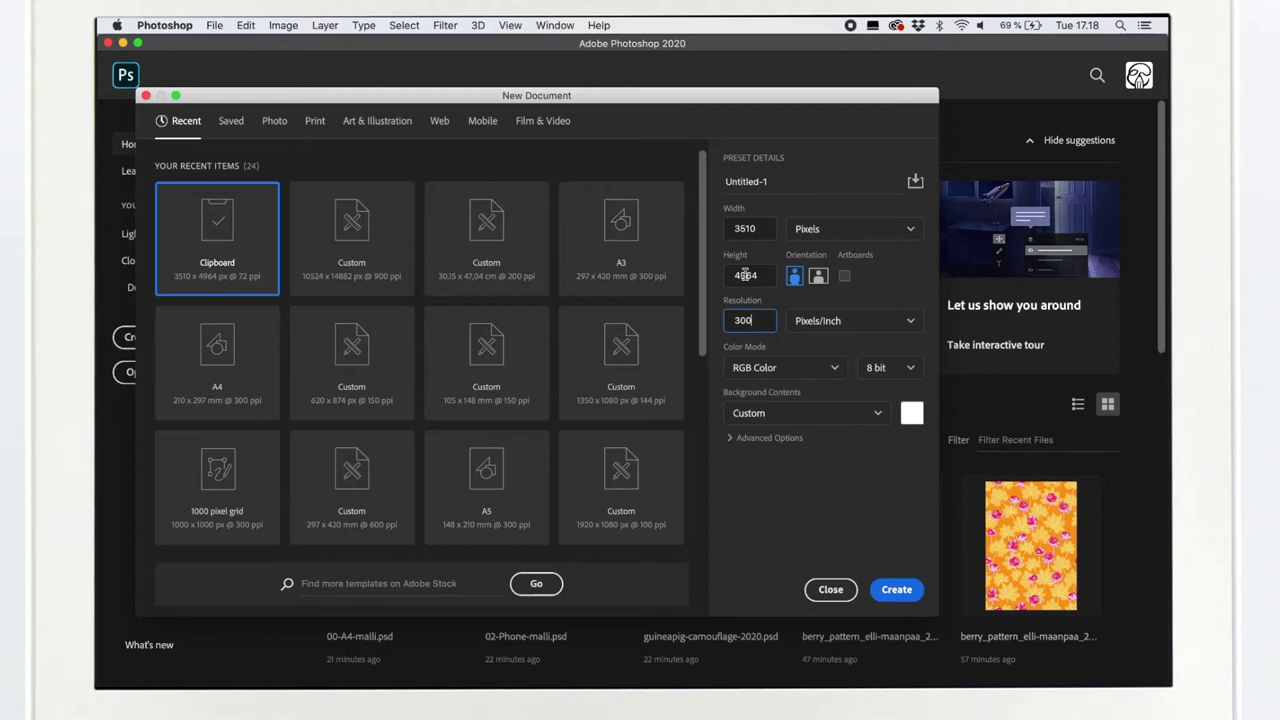
{"action": "type", "text": "0"}
{"action": "left_click", "coordinate": [745, 232]}
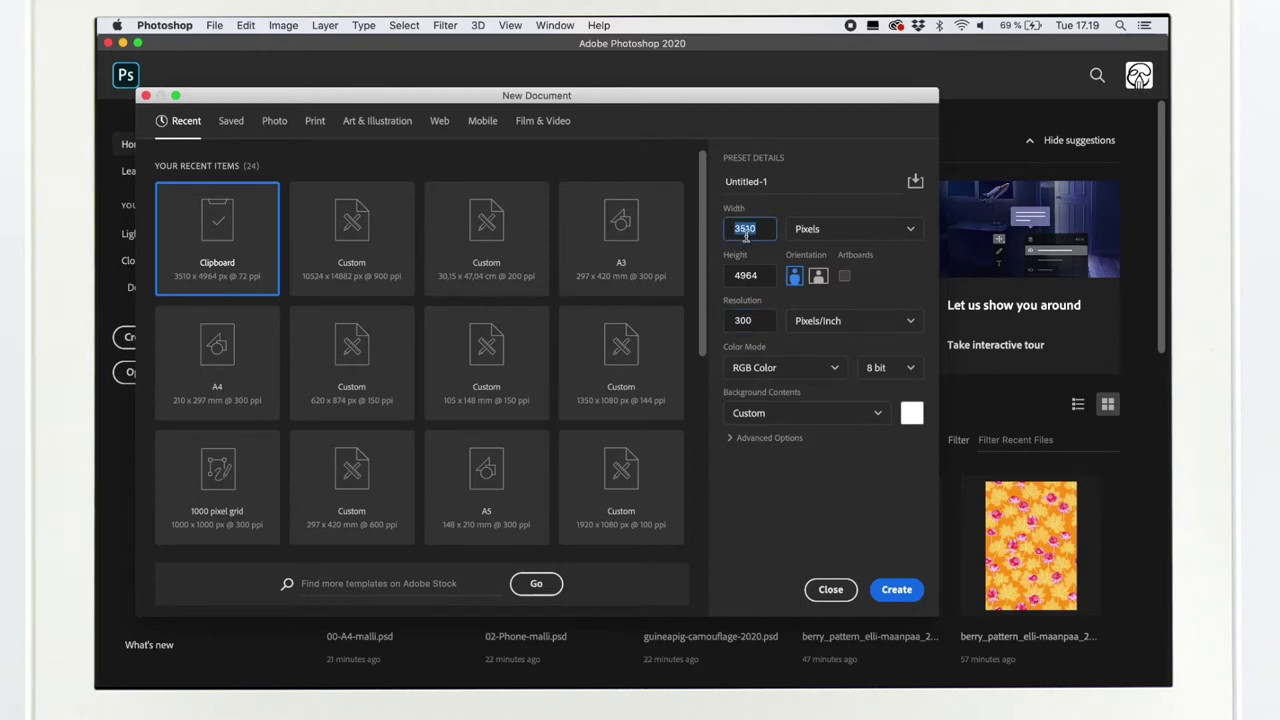
{"action": "type", "text": "3"}
{"action": "left_click", "coordinate": [755, 274]}
{"action": "type", "text": "300"}
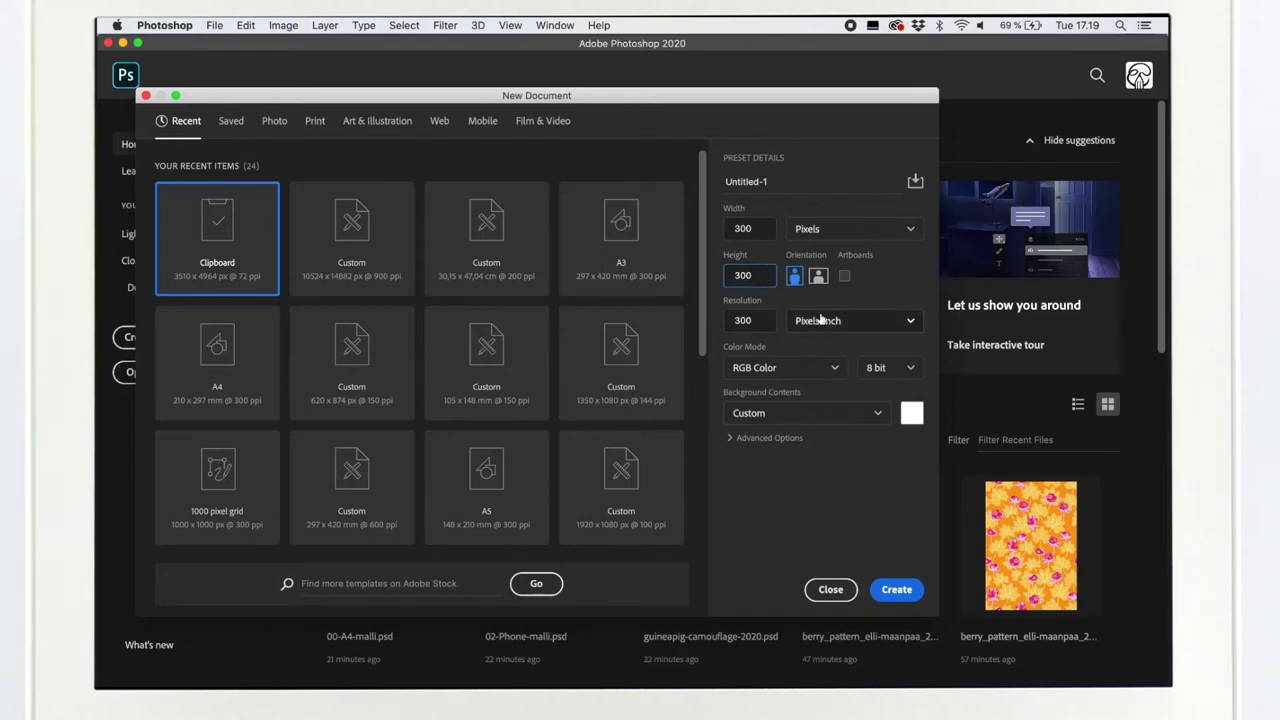
- Create the 300 × 300 px document and zoom in on the canvas
{"action": "left_click", "coordinate": [896, 589]}
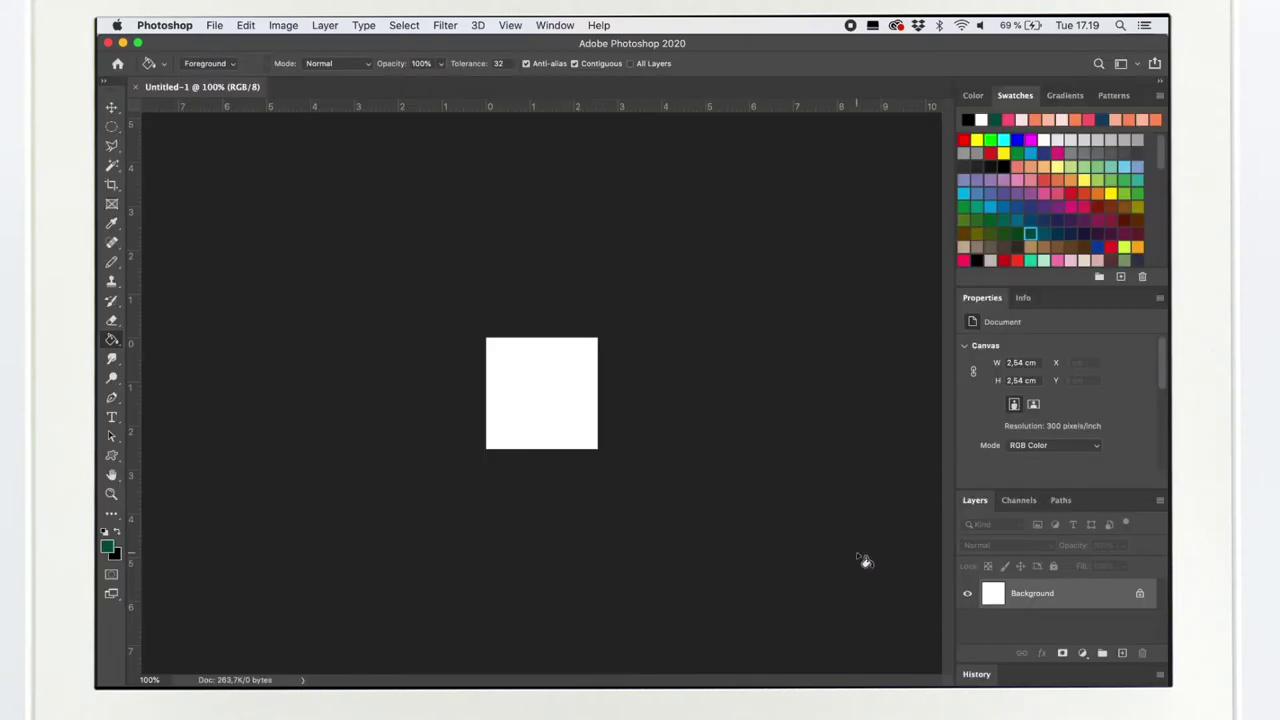
{"action": "scroll", "coordinate": [679, 424], "scroll_direction": "up", "scroll_amount": 5}
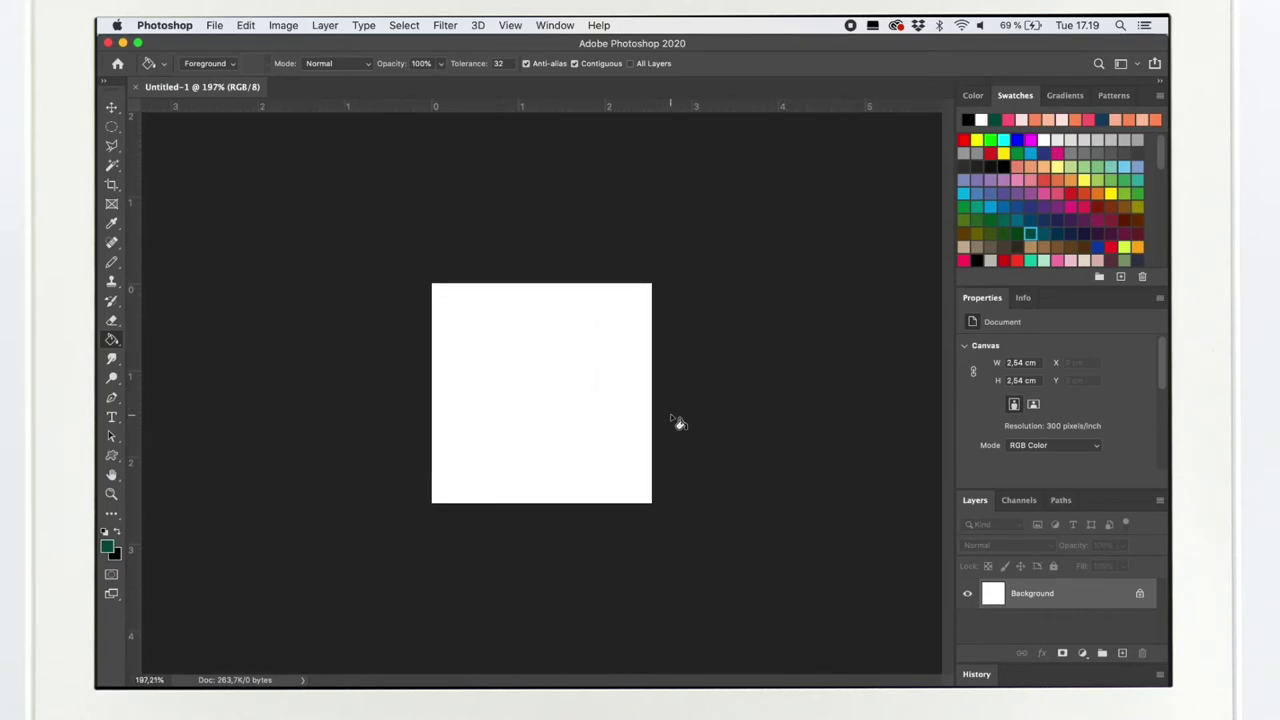
{"action": "scroll", "coordinate": [679, 424], "scroll_direction": "up", "scroll_amount": 4}
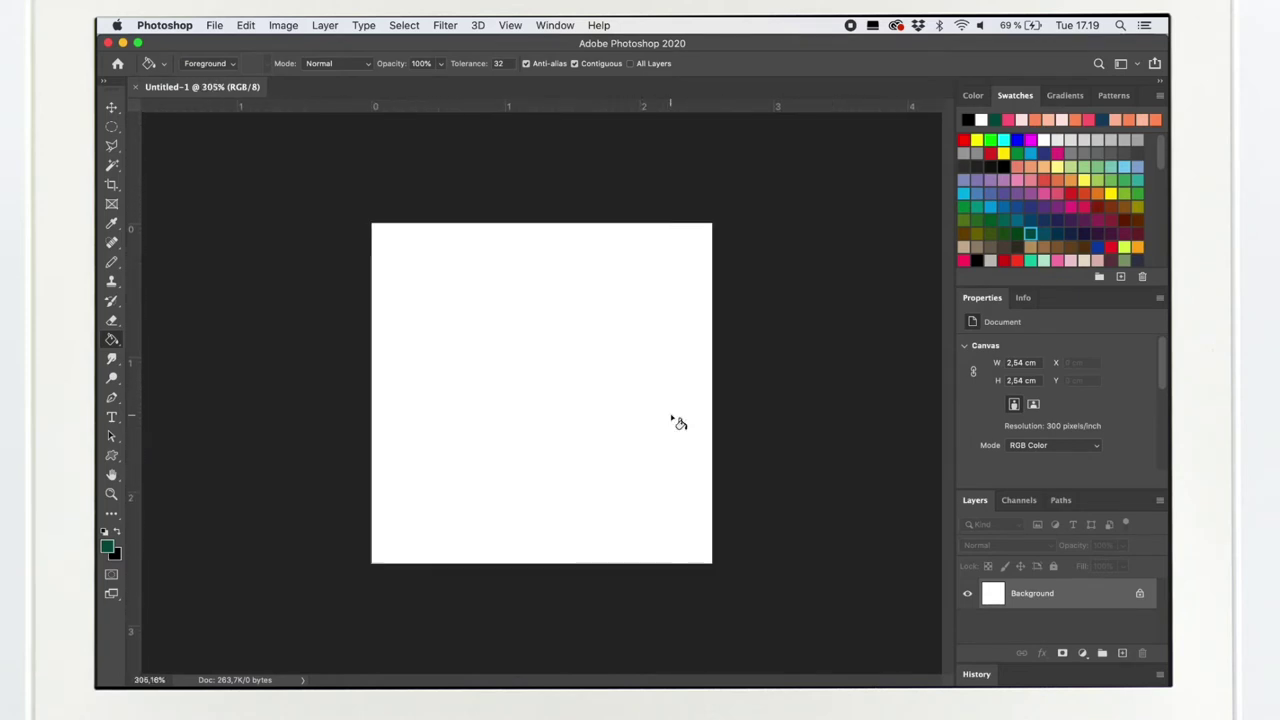
- Add a vertical guide at 50% through View > New Guide
{"action": "left_click", "coordinate": [512, 26]}
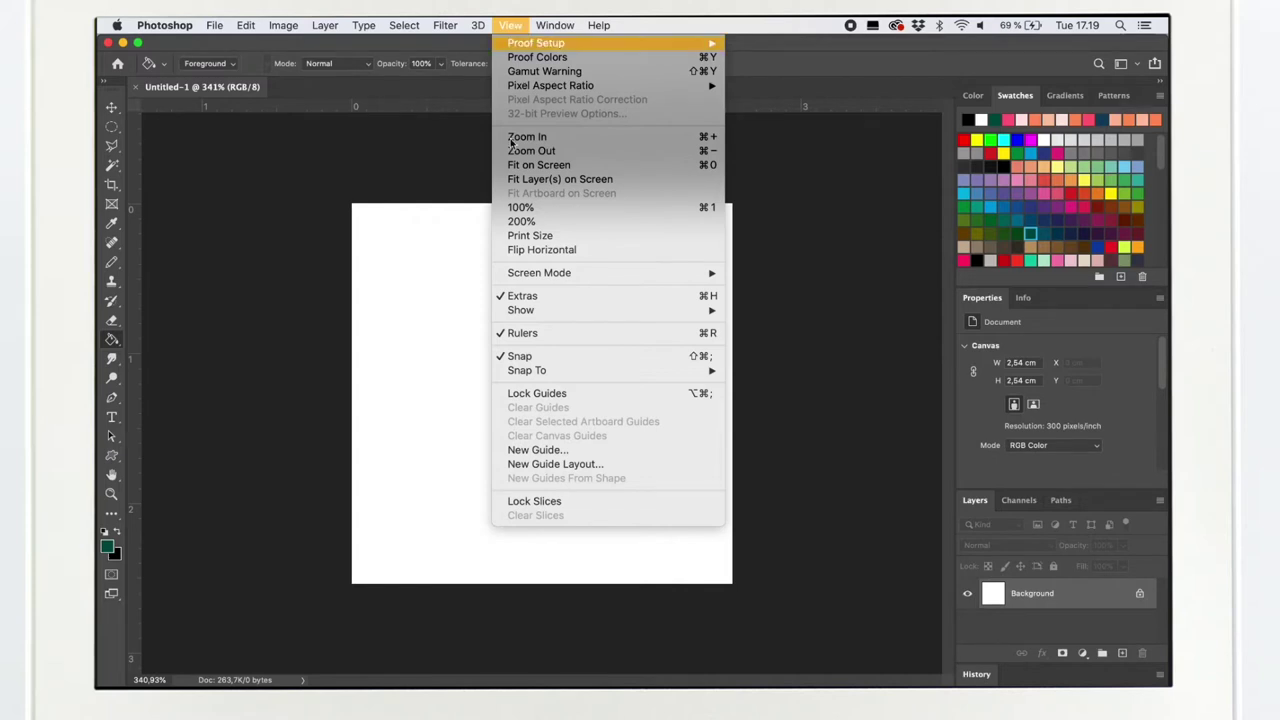
{"action": "left_click", "coordinate": [551, 449]}
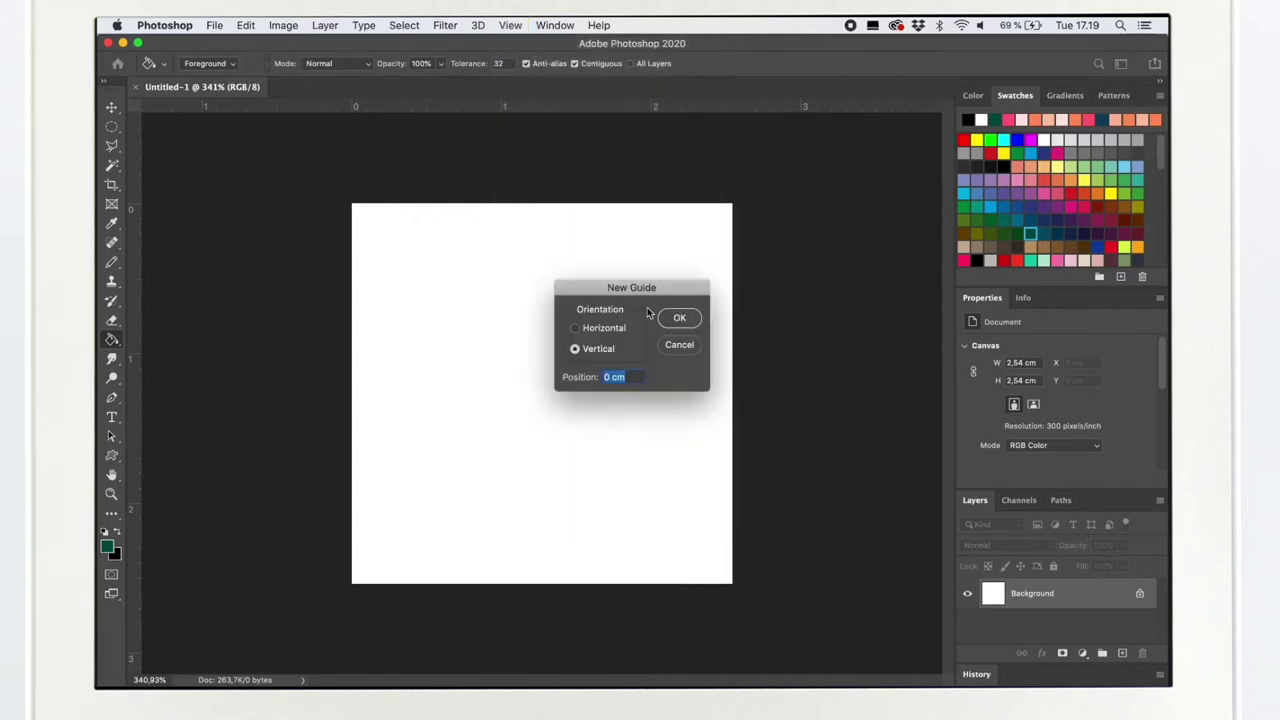
{"action": "type", "text": "50%"}
{"action": "left_click", "coordinate": [679, 318]}
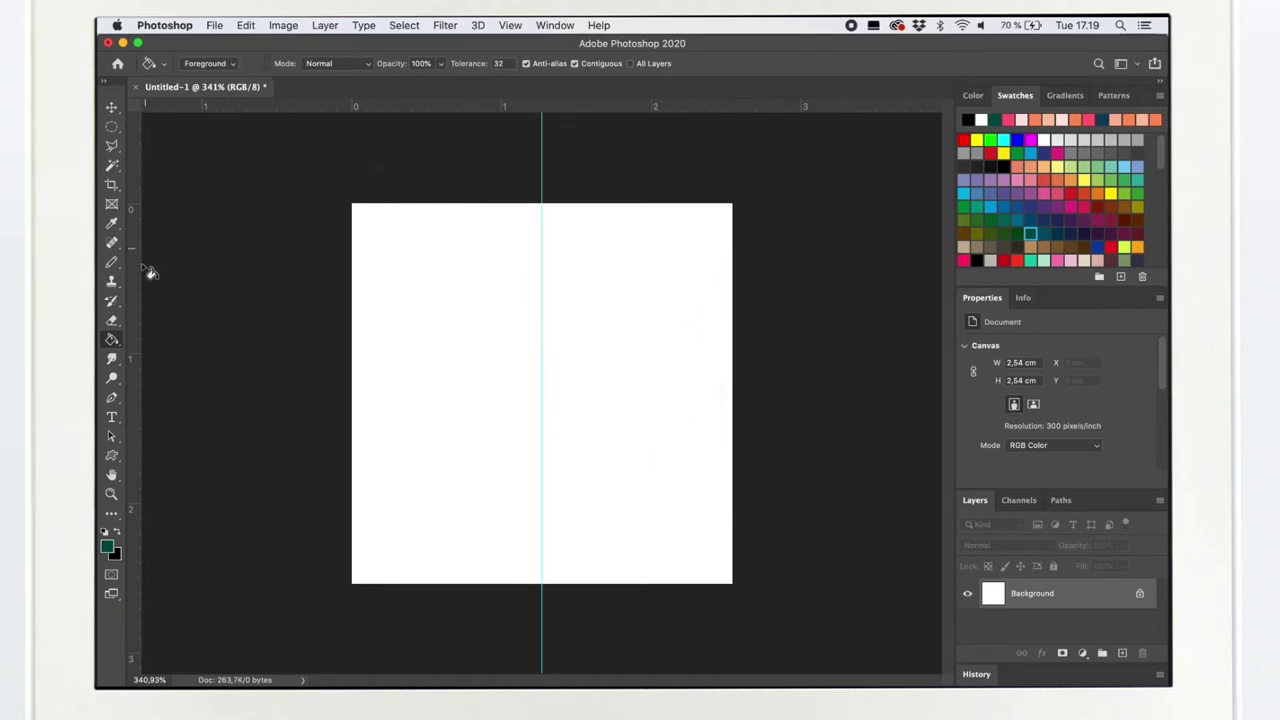
- Select the right half of the canvas with the Rectangular Marquee, snapped to the guide
{"action": "left_click", "coordinate": [112, 127]}
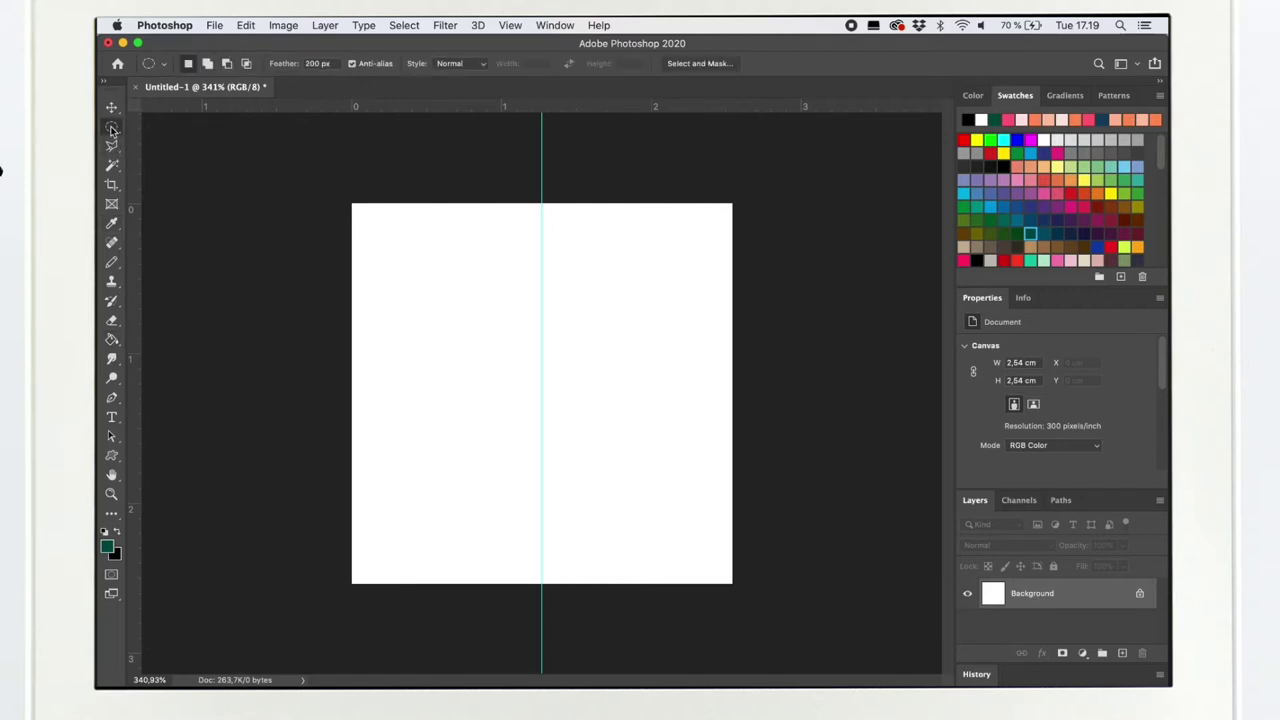
{"action": "left_click", "coordinate": [112, 128]}
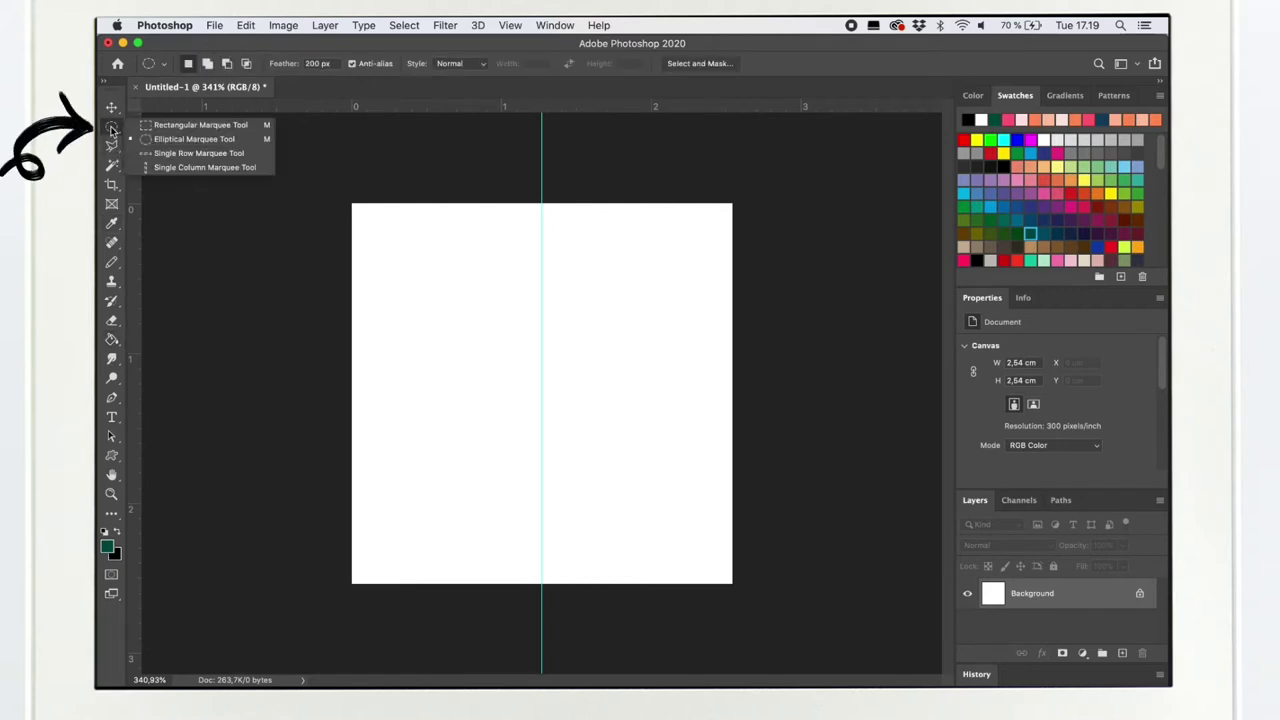
{"action": "left_click", "coordinate": [162, 127]}
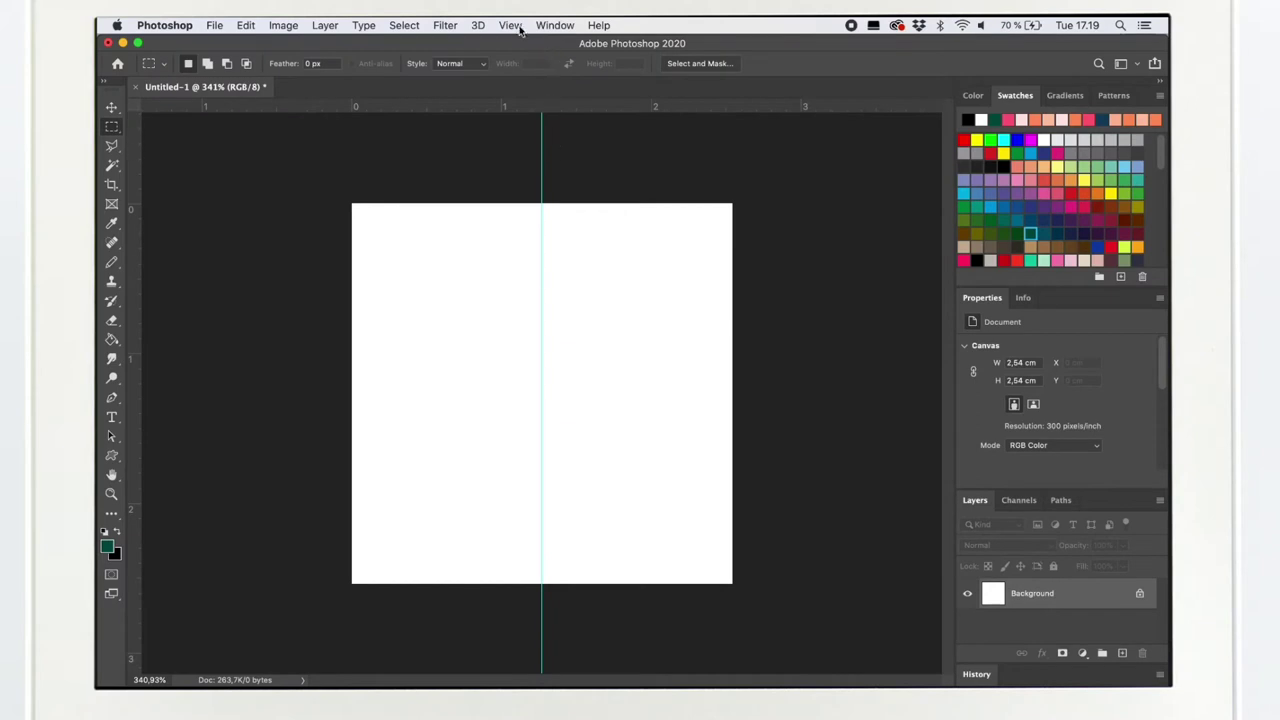
{"action": "left_click", "coordinate": [514, 26]}
{"action": "mouse_move", "coordinate": [535, 373]}
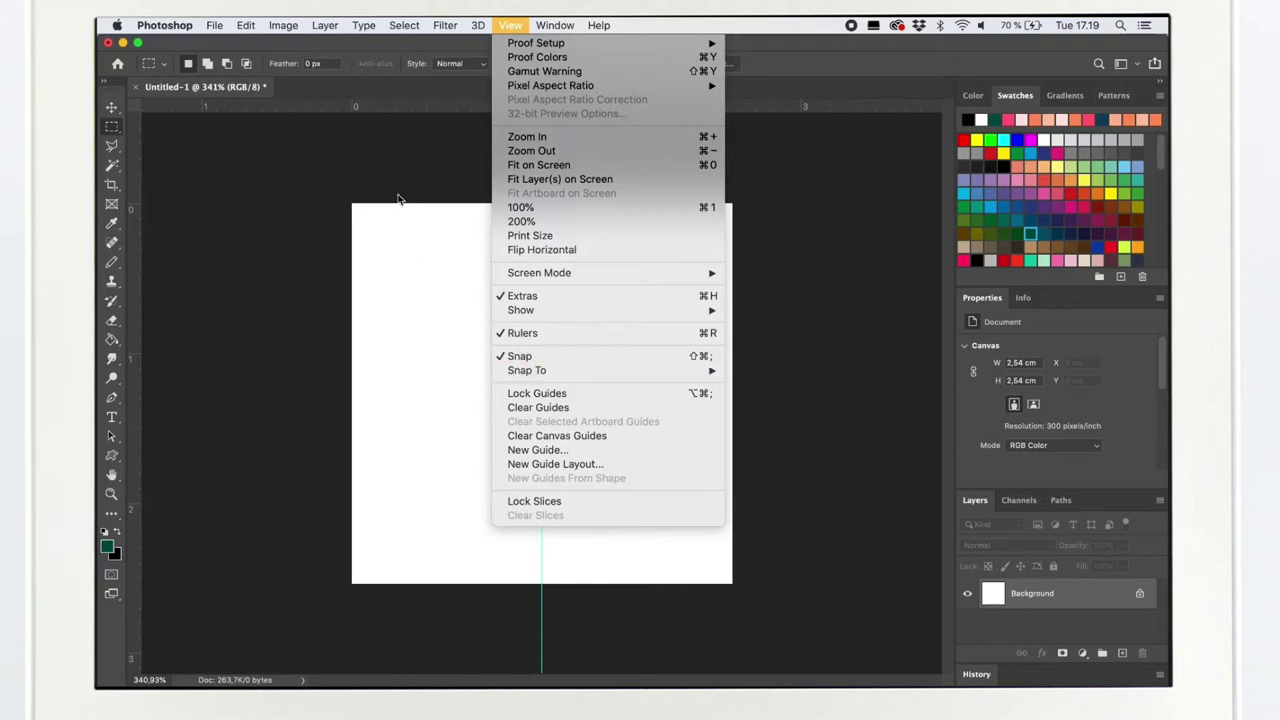
{"action": "left_click", "coordinate": [385, 142]}
{"action": "left_click_drag", "start_coordinate": [540, 197], "coordinate": [763, 608]}
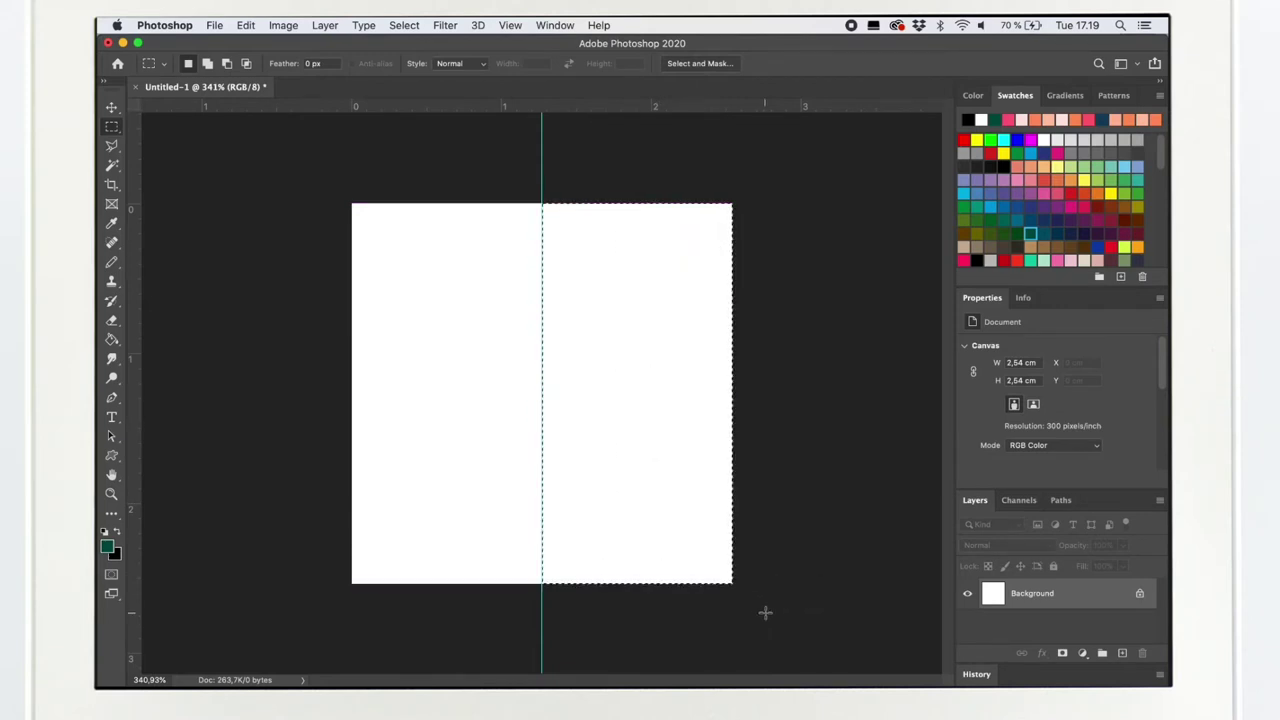
- Fill the selected right half with black using the Paint Bucket, then deselect
{"action": "left_click", "coordinate": [117, 533]}
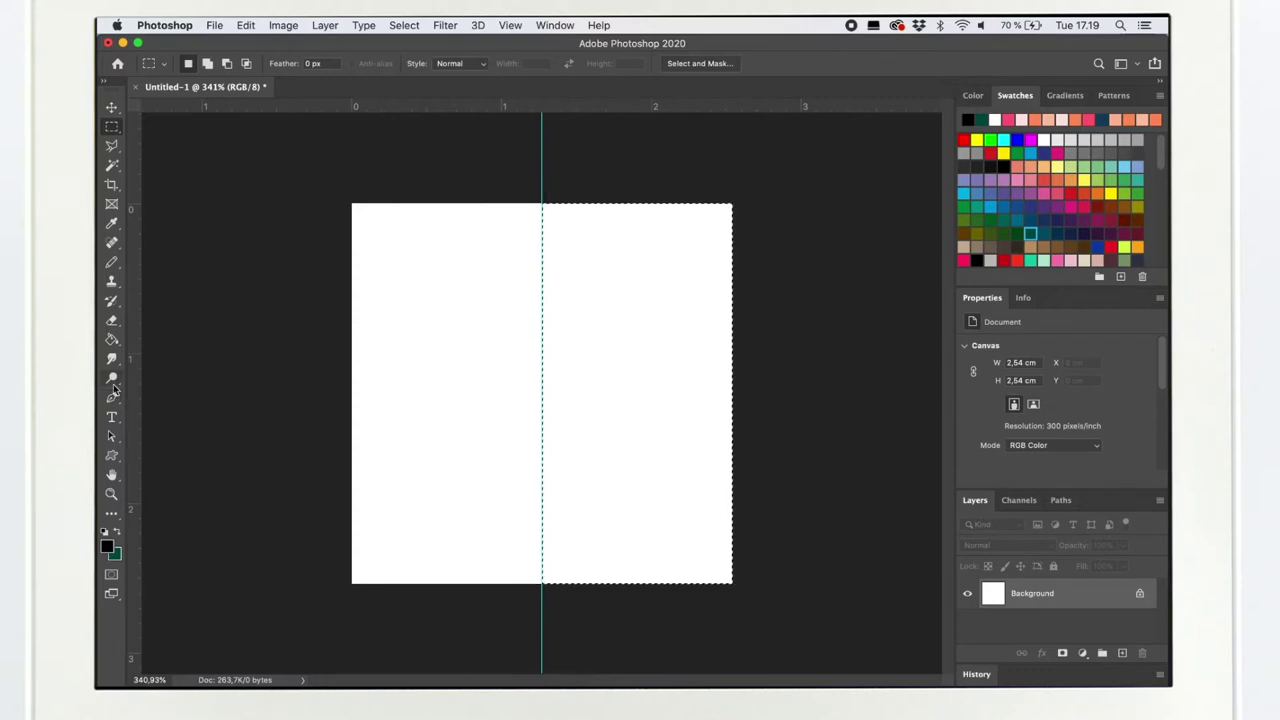
{"action": "left_click", "coordinate": [112, 340]}
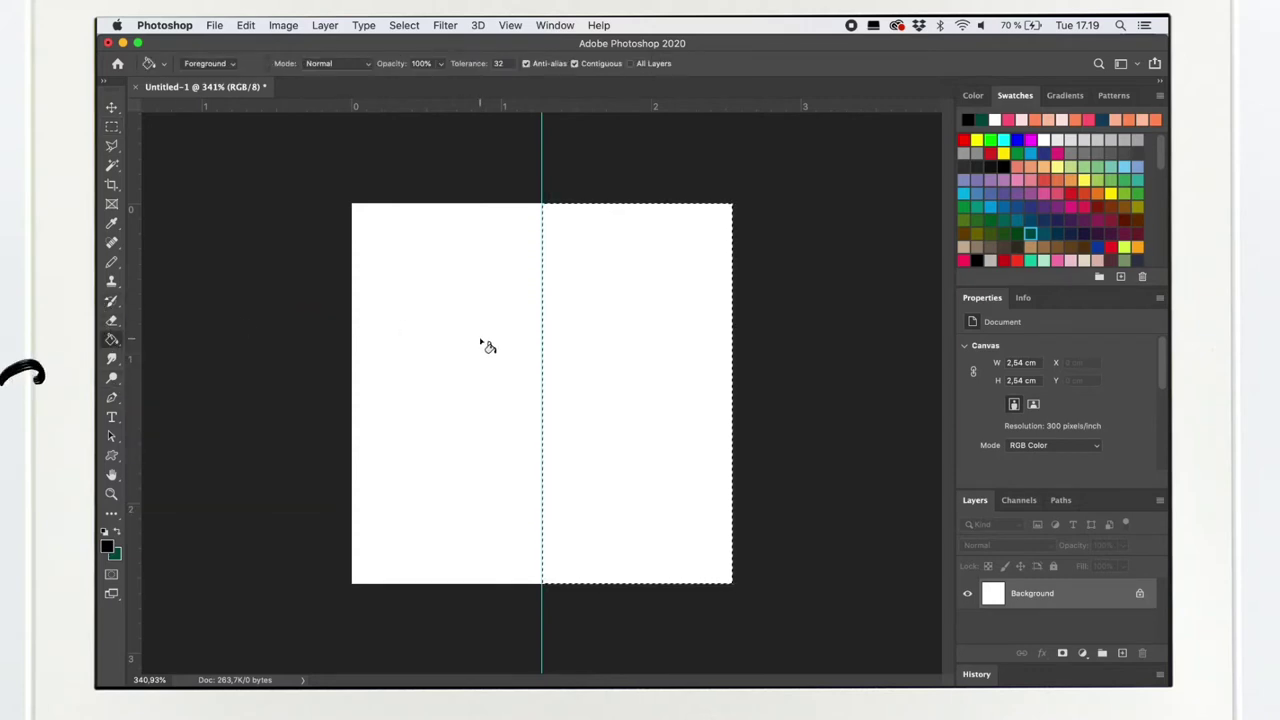
{"action": "left_click", "coordinate": [608, 341]}
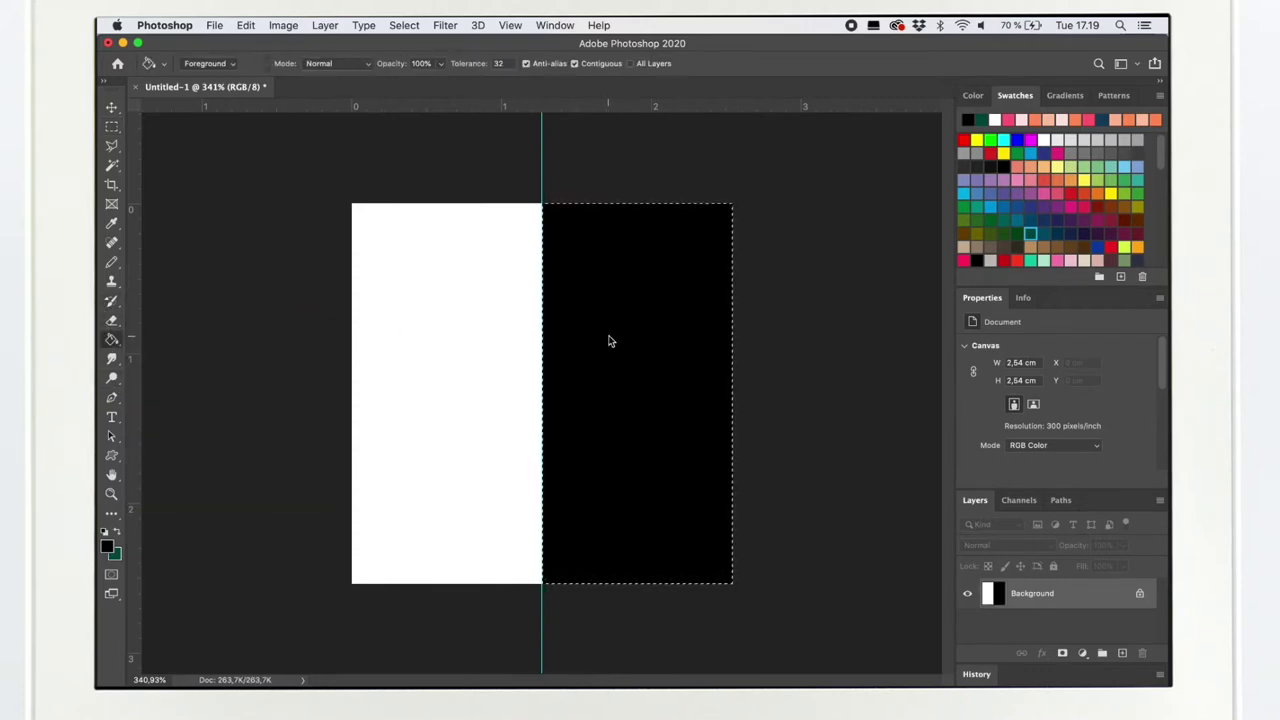
{"action": "left_click", "coordinate": [111, 127]}
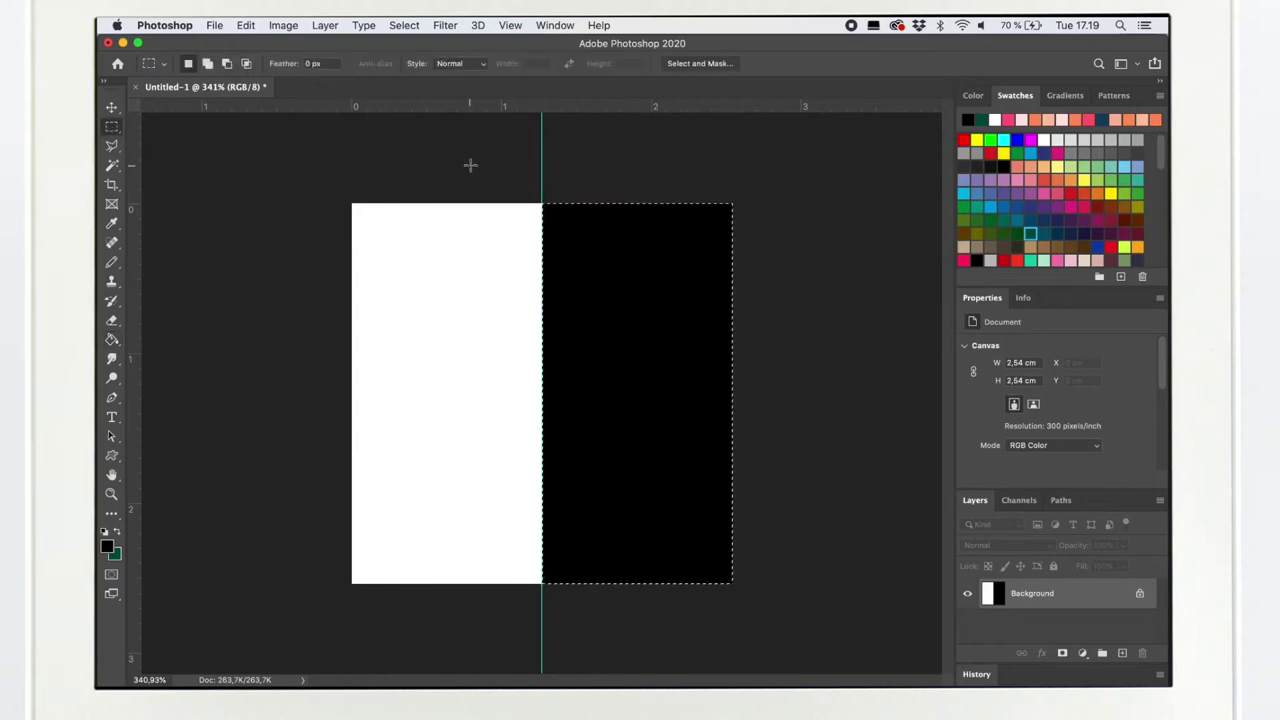
{"action": "left_click", "coordinate": [470, 165]}
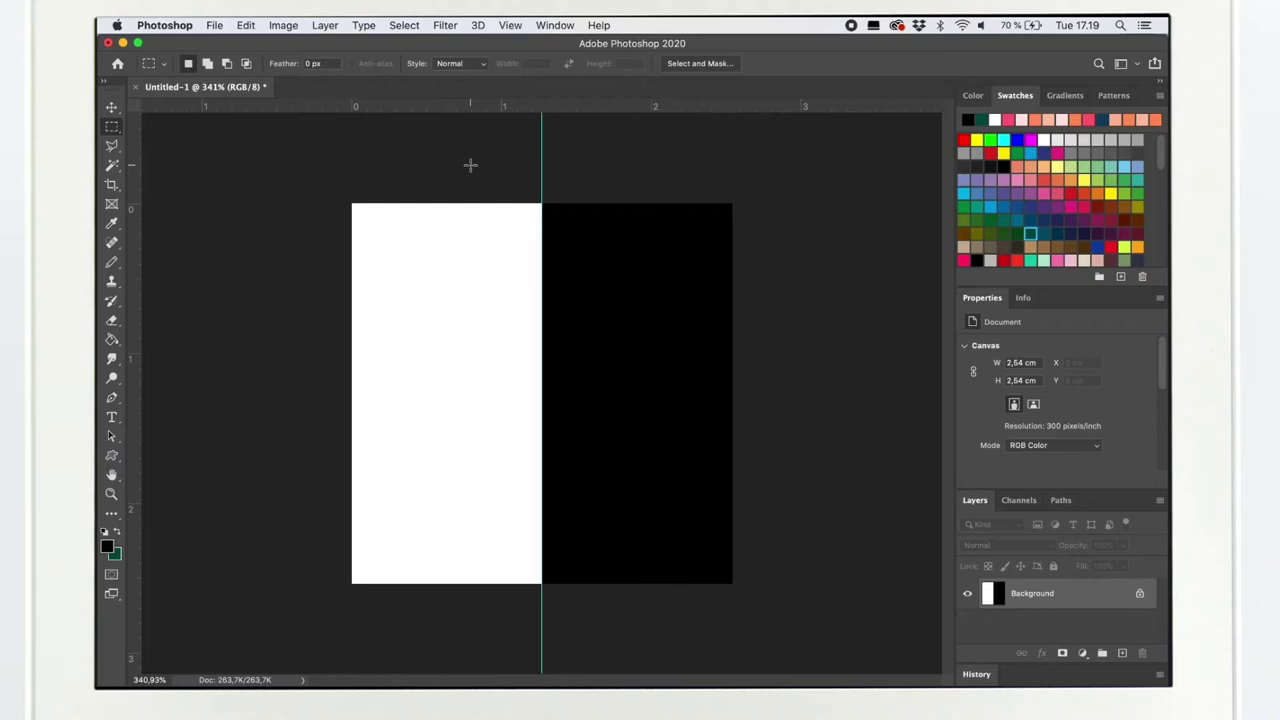
- Define the half-black square as a pattern named Stripe-vertical
{"action": "left_click", "coordinate": [248, 26]}
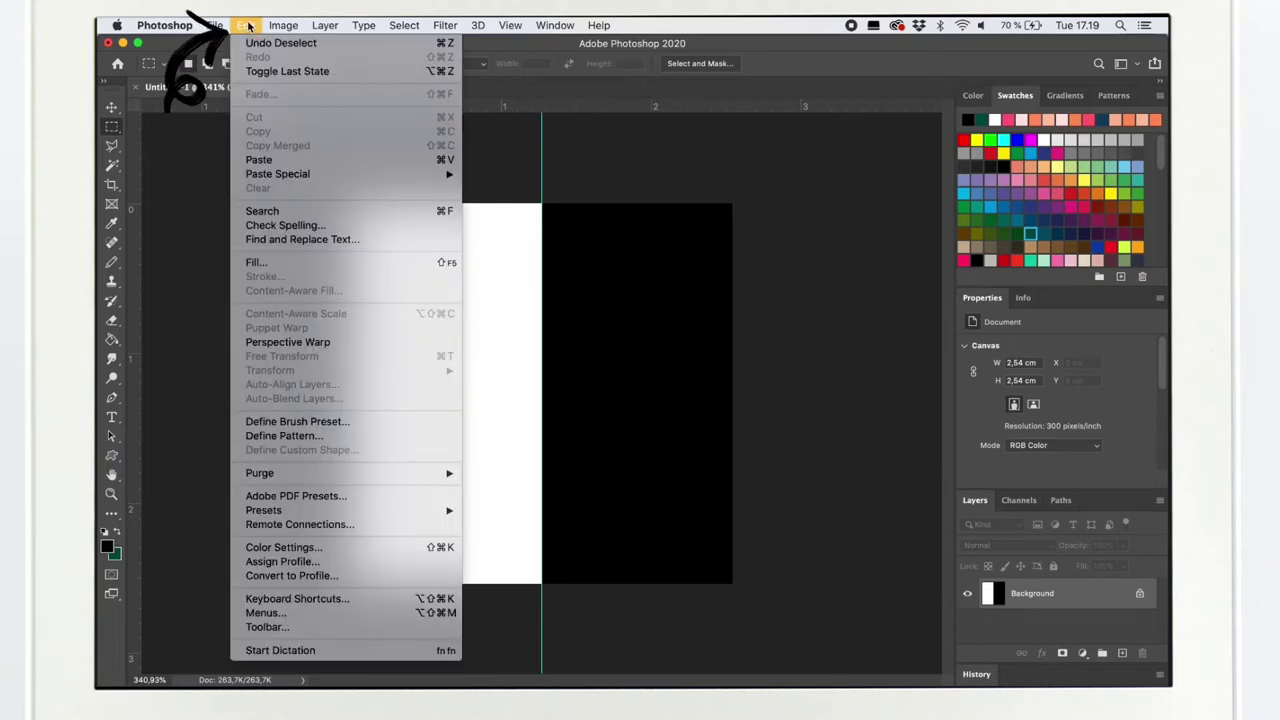
{"action": "left_click", "coordinate": [284, 435]}
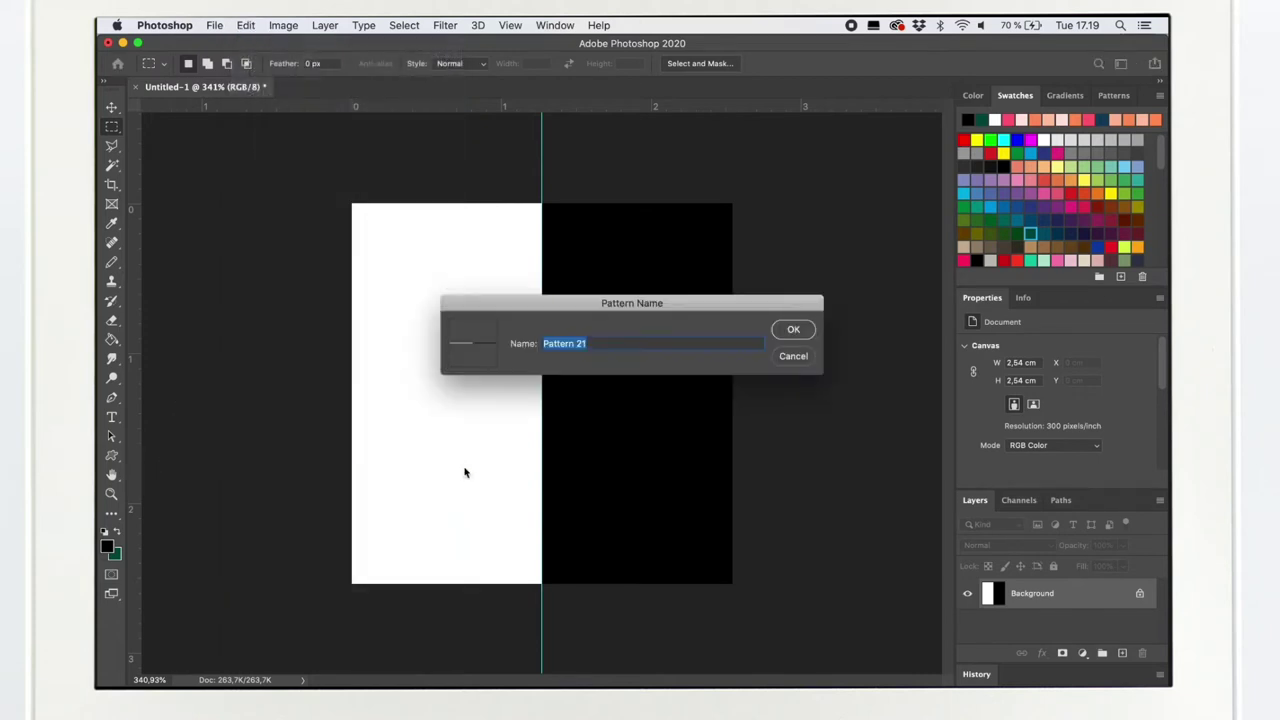
{"action": "triple_click", "coordinate": [654, 338]}
{"action": "type", "text": "Stripe-vertical"}
{"action": "left_click", "coordinate": [806, 324]}
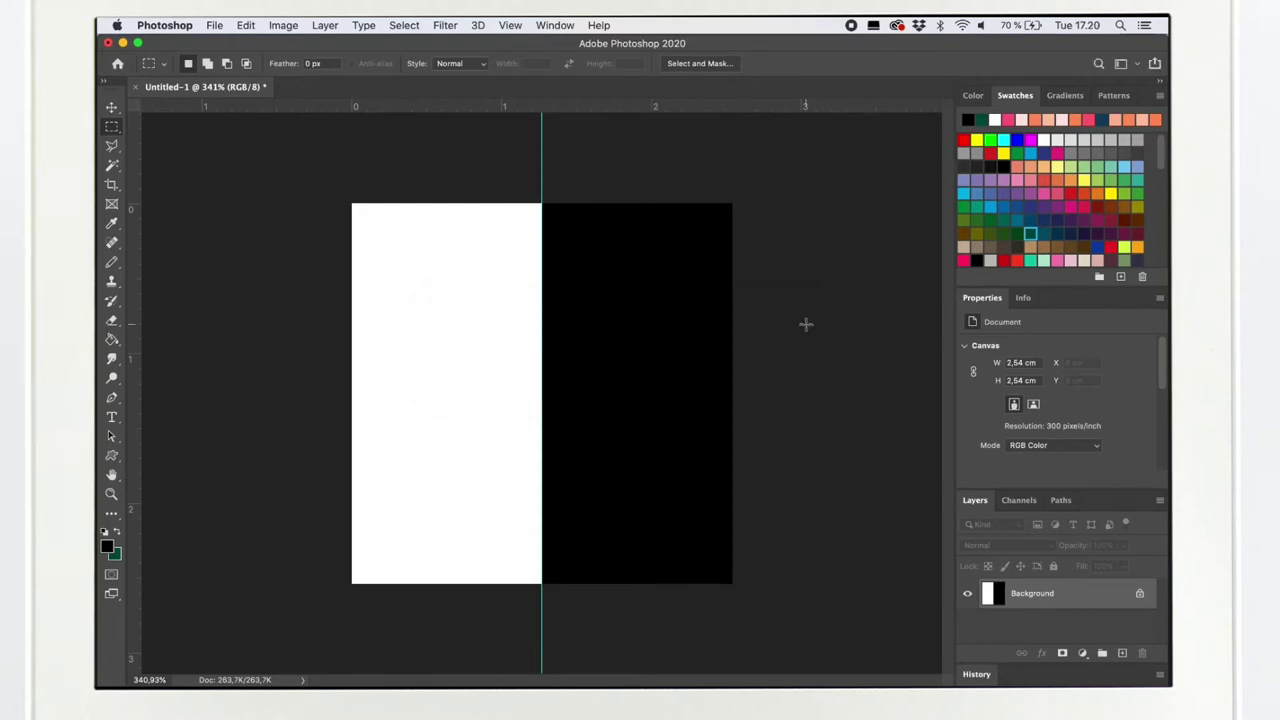
- Create a new blank A4 document from the Print presets
{"action": "left_click", "coordinate": [214, 25]}
{"action": "left_click", "coordinate": [228, 45]}
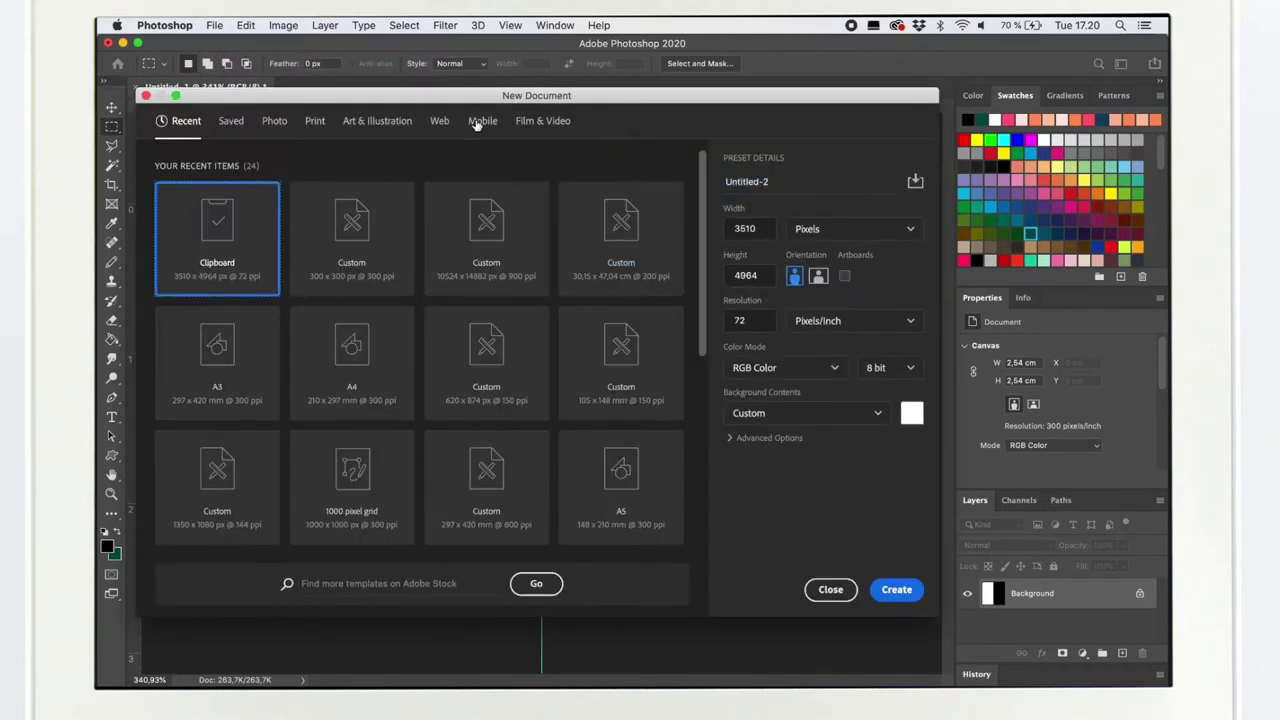
{"action": "left_click", "coordinate": [314, 121]}
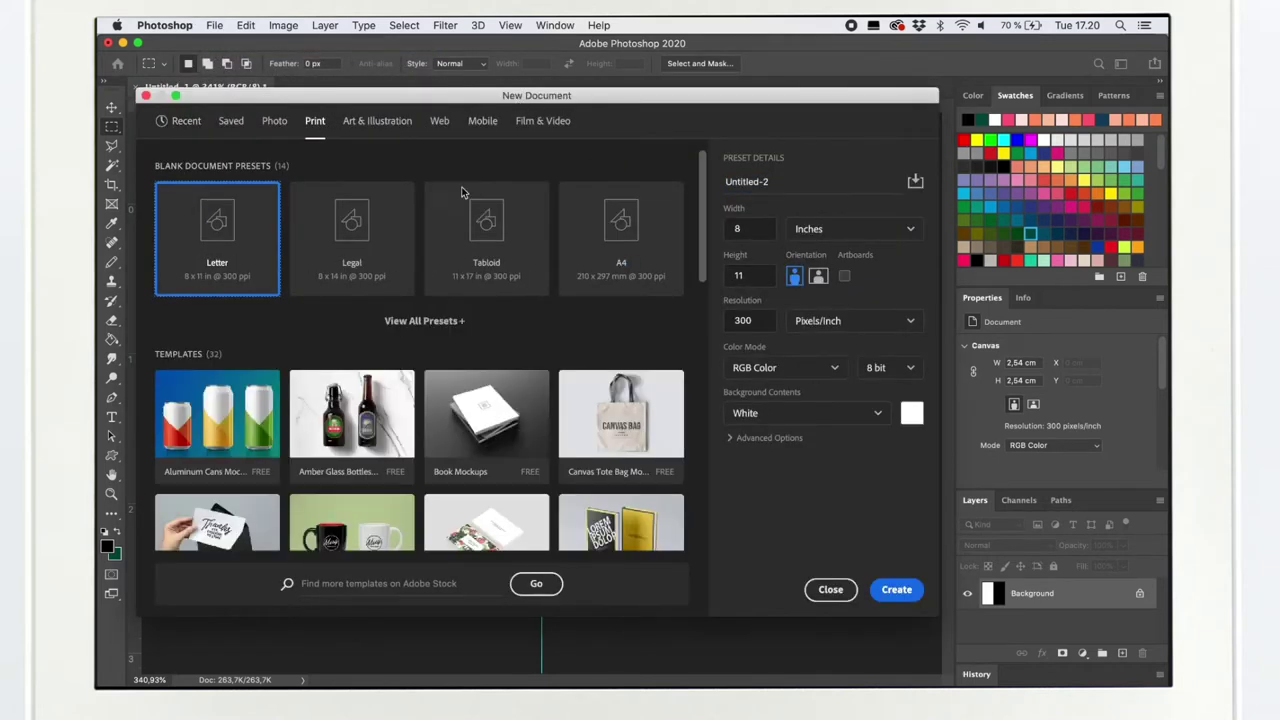
{"action": "left_click", "coordinate": [620, 235]}
{"action": "left_click", "coordinate": [890, 590]}
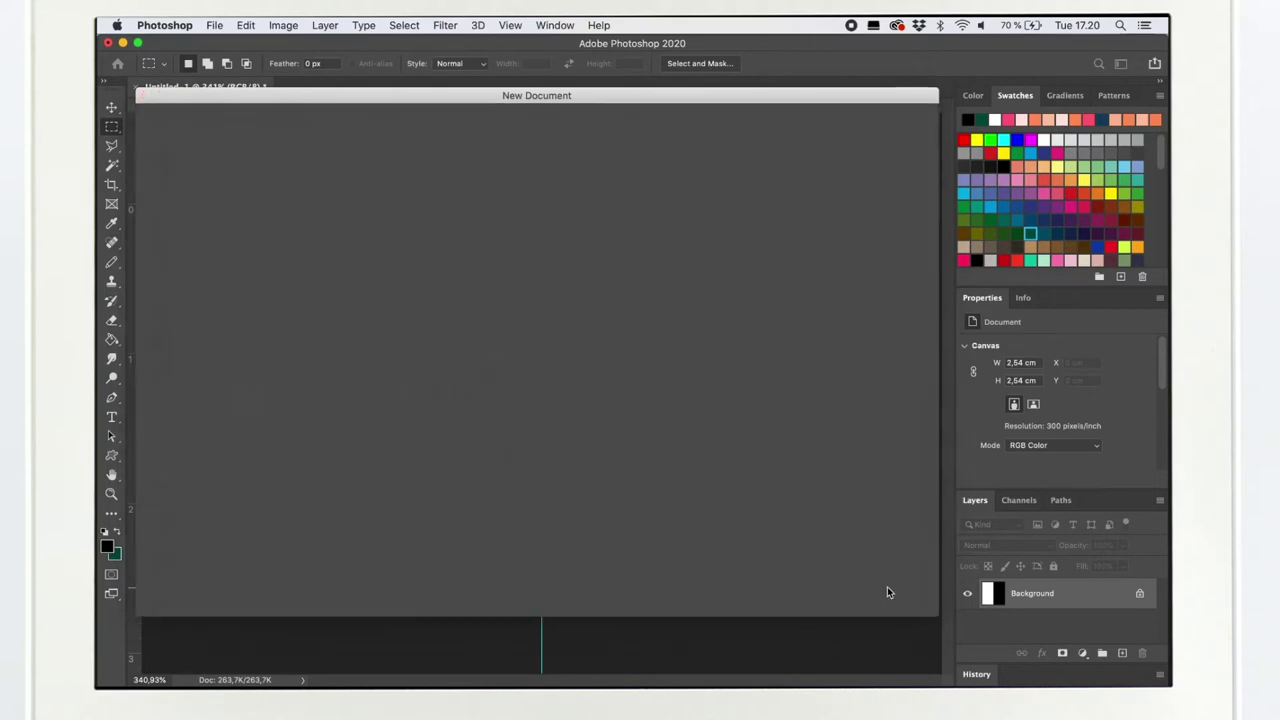
- Fill the A4 page with the Stripe-vertical custom pattern via Edit > Fill
{"action": "left_click", "coordinate": [248, 25]}
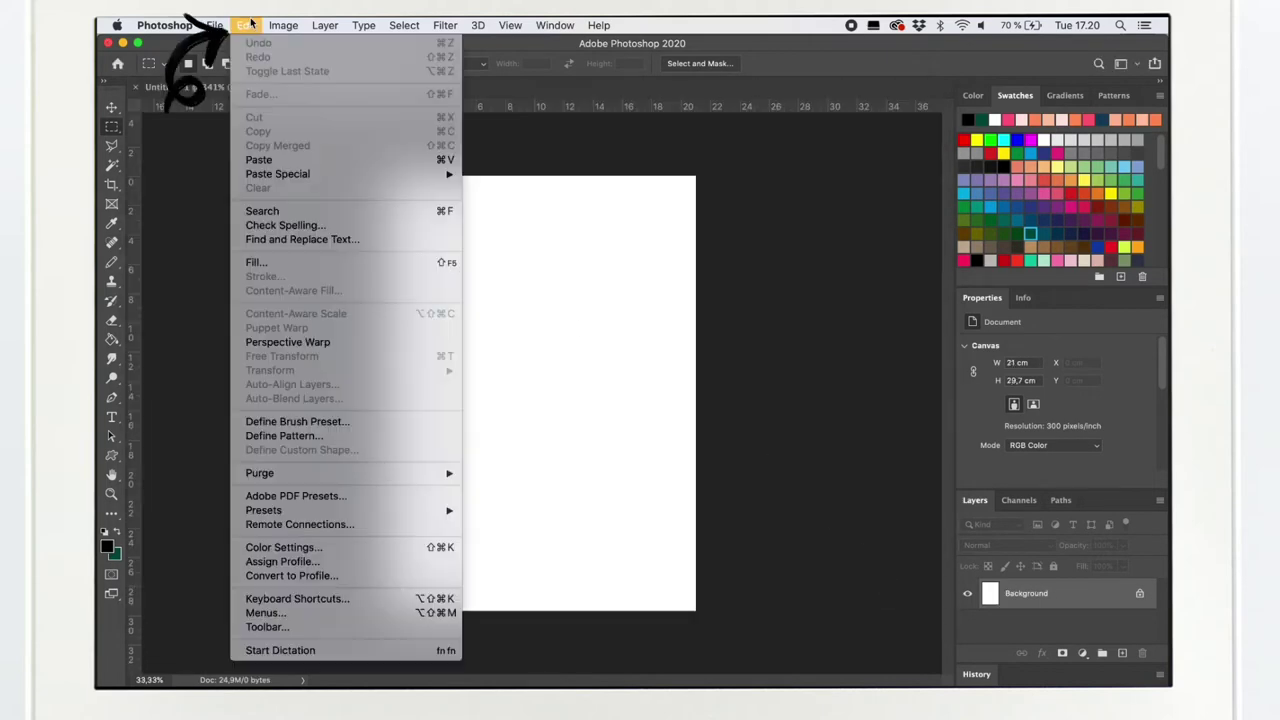
{"action": "left_click", "coordinate": [285, 262]}
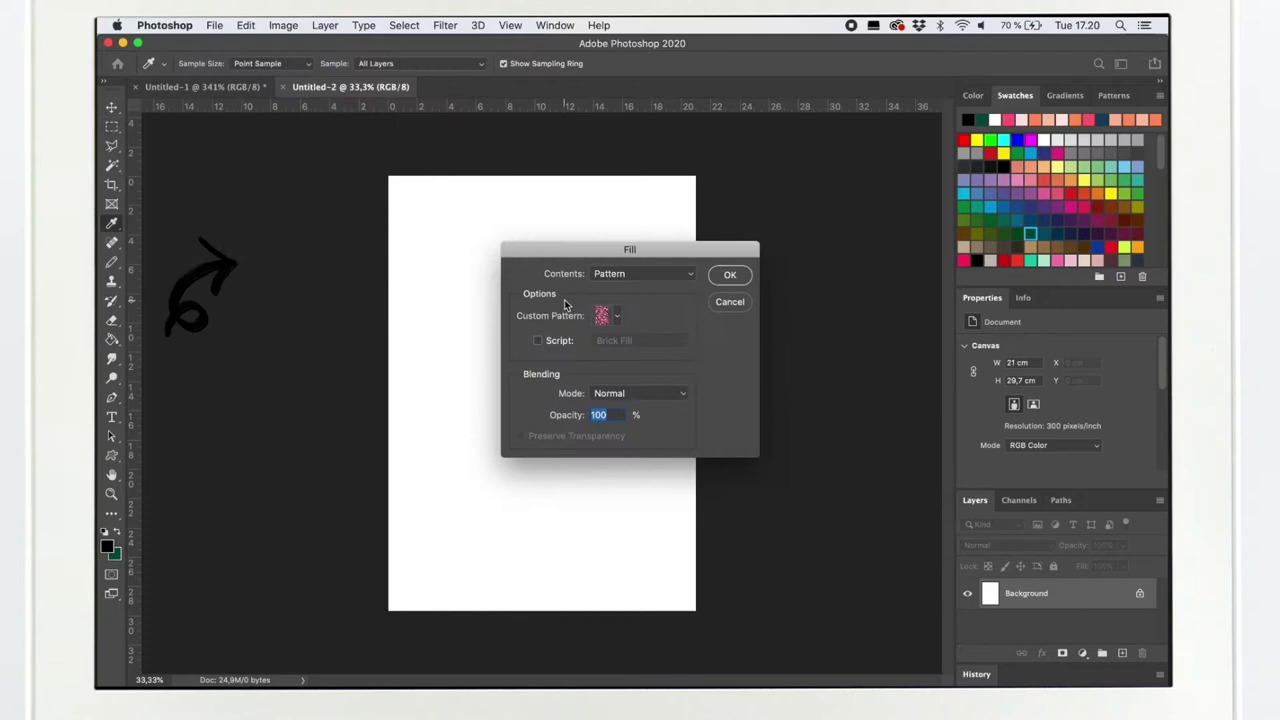
{"action": "left_click", "coordinate": [617, 317]}
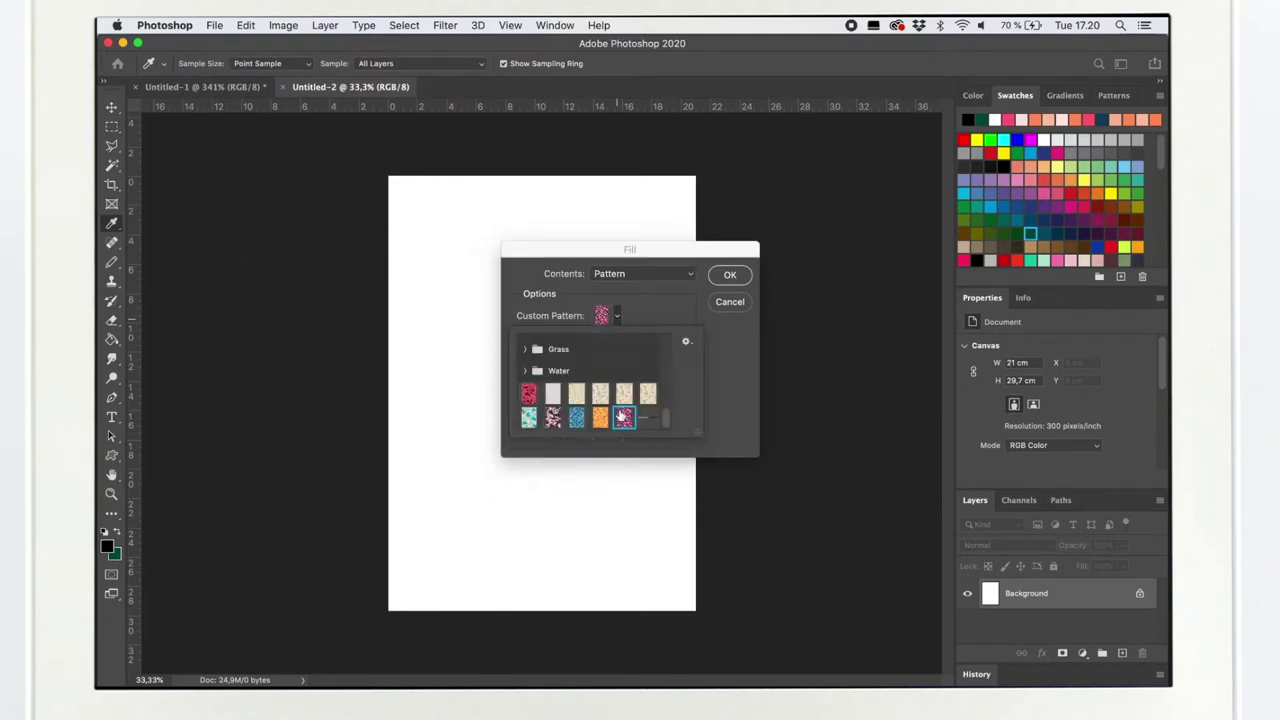
{"action": "left_click", "coordinate": [618, 318]}
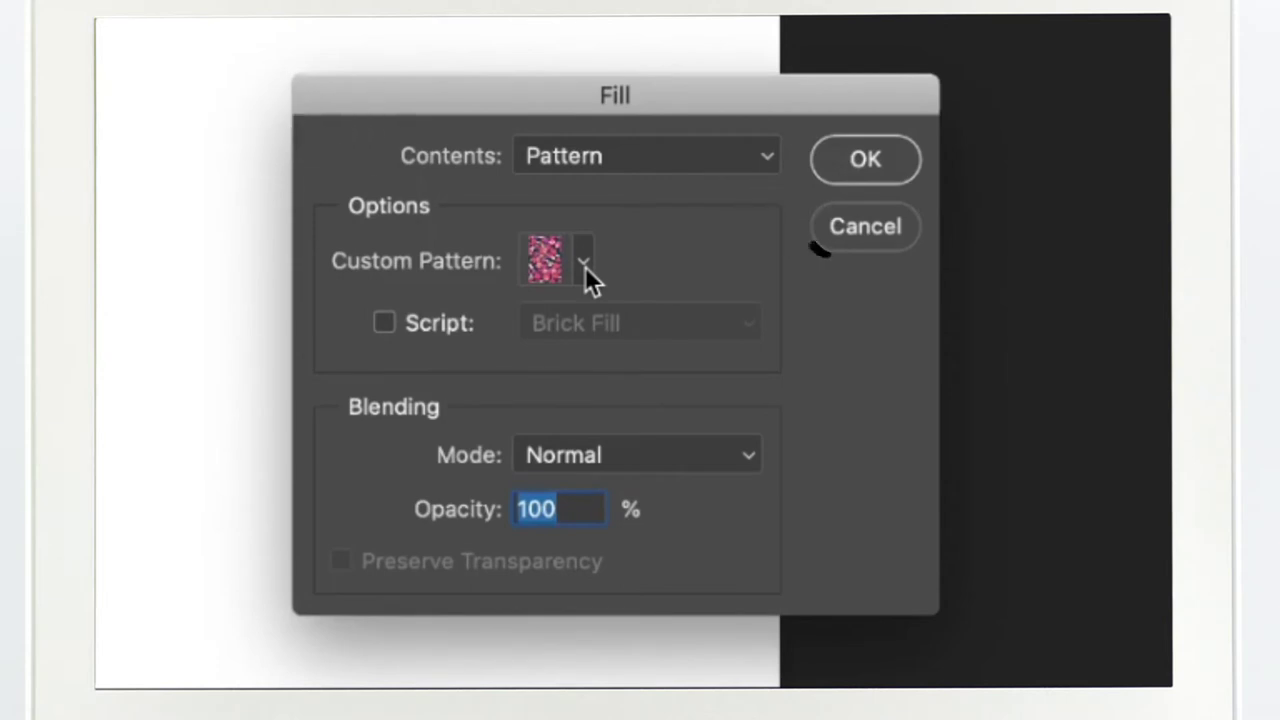
{"action": "left_click", "coordinate": [585, 262]}
{"action": "left_click", "coordinate": [600, 517]}
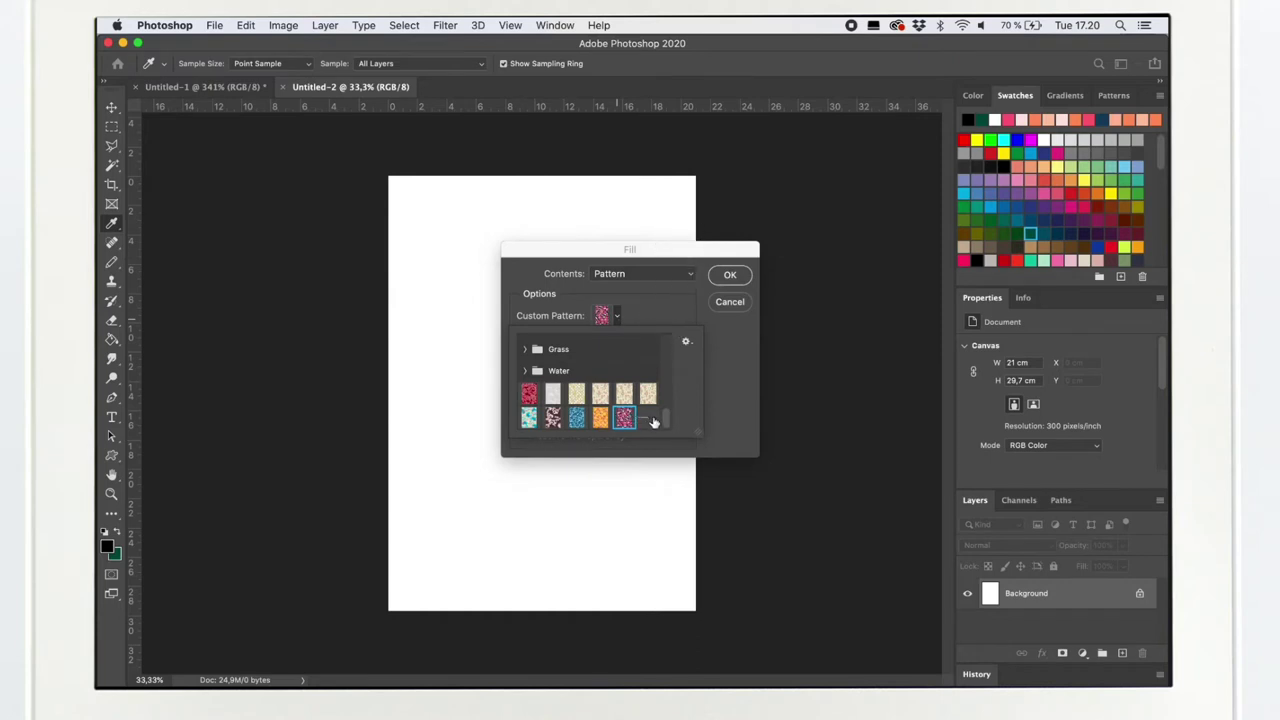
{"action": "left_click", "coordinate": [650, 418]}
{"action": "left_click", "coordinate": [727, 275]}
{"action": "left_click", "coordinate": [727, 275]}
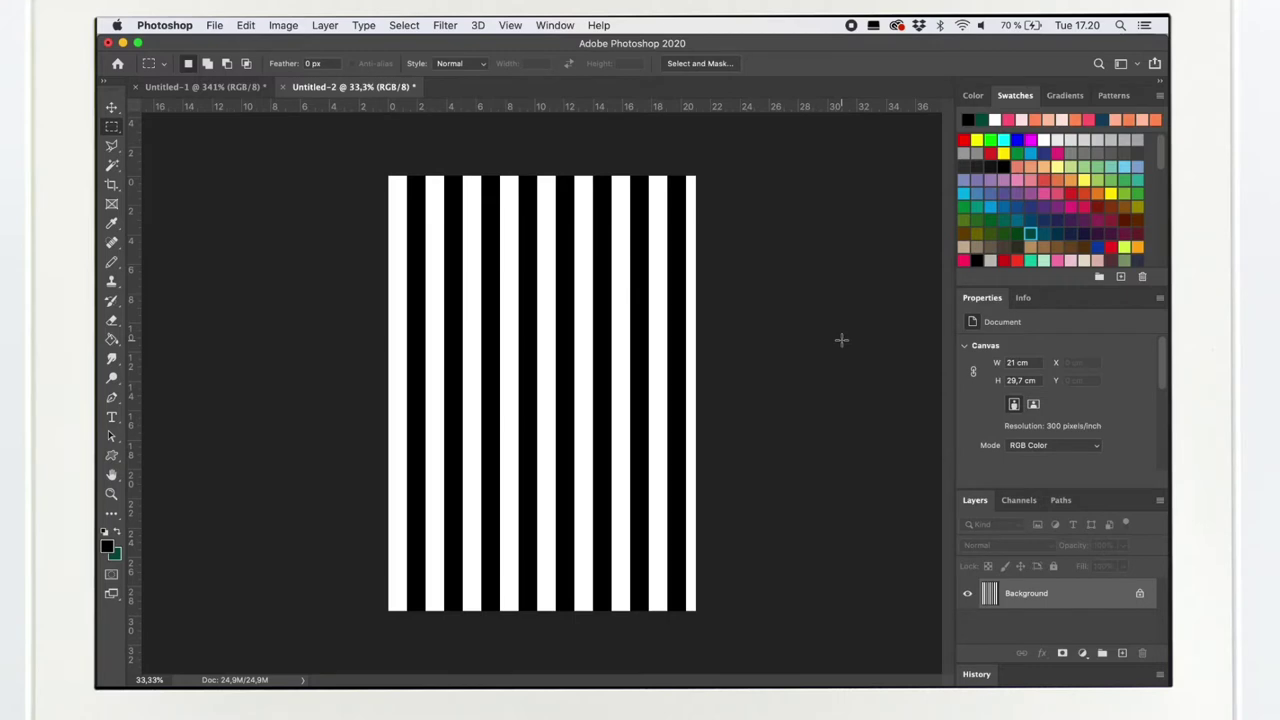
- Rotate the small stripe tile (Untitled-1) 90° clockwise
{"action": "left_click", "coordinate": [212, 90]}
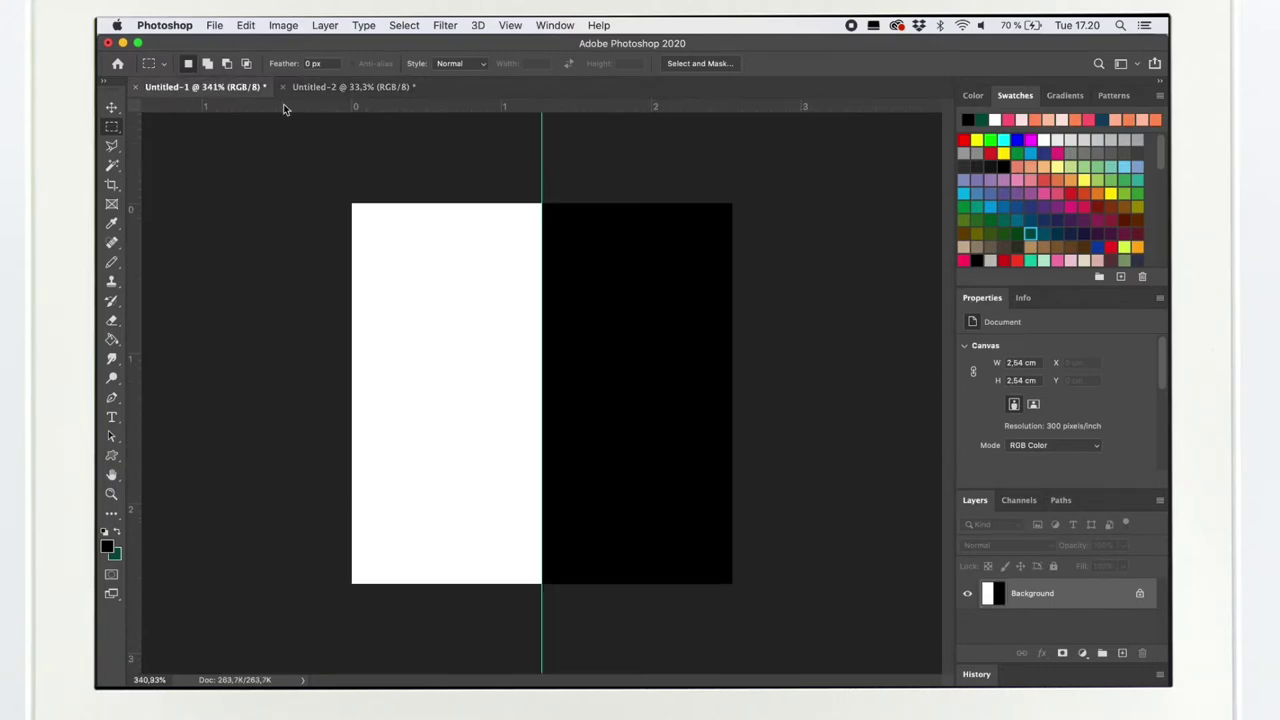
{"action": "left_click", "coordinate": [283, 25]}
{"action": "mouse_move", "coordinate": [318, 170]}
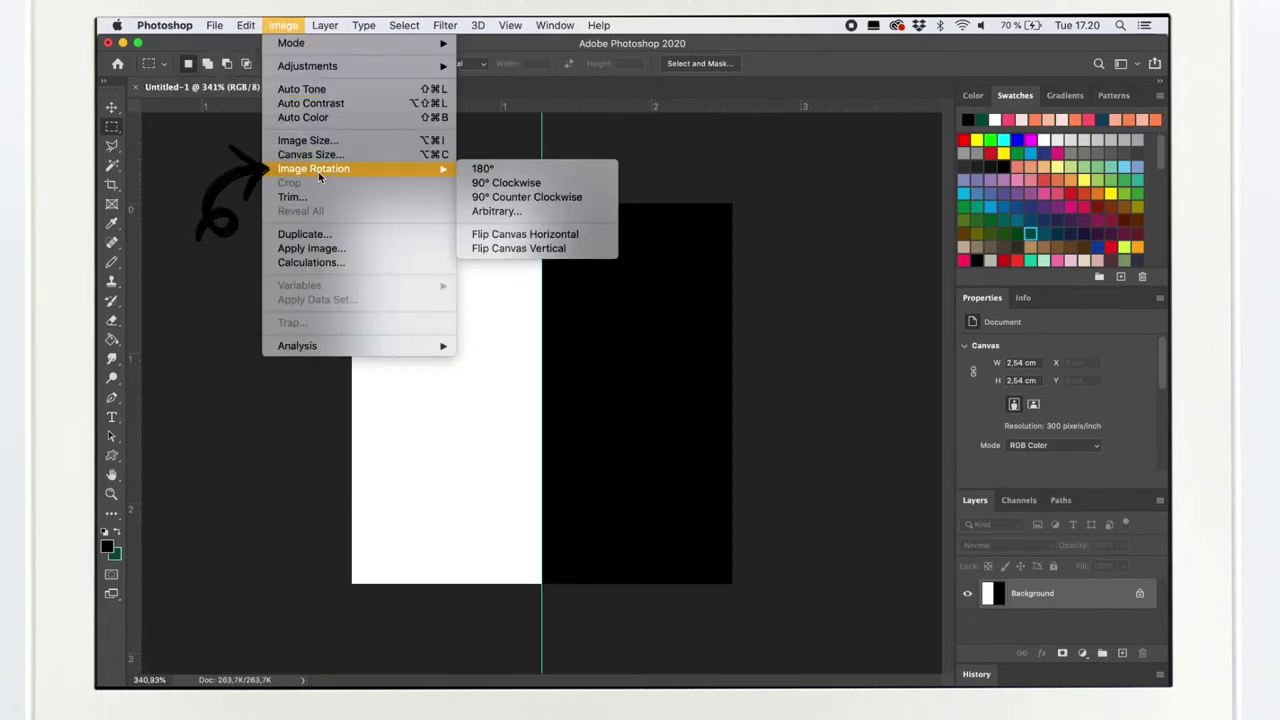
{"action": "left_click", "coordinate": [500, 184]}
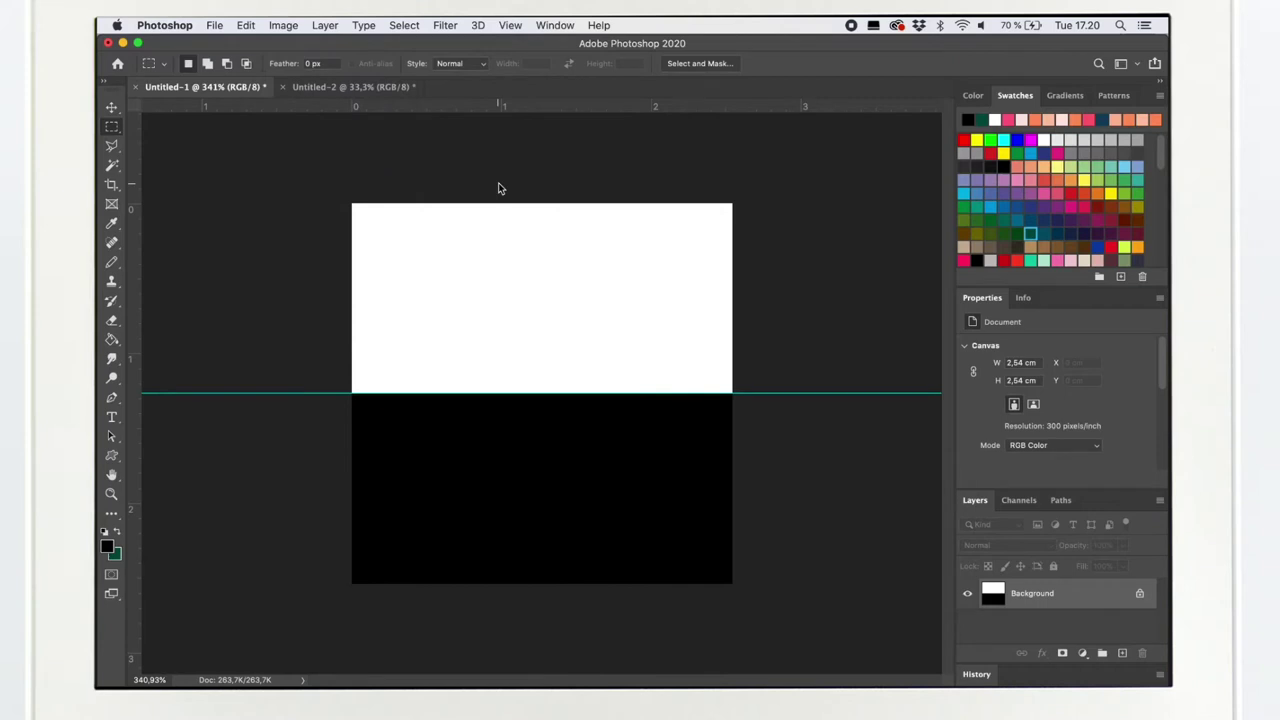
- Define the rotated tile as the pattern Stripe-horizontal and return to the A4 page
{"action": "left_click", "coordinate": [246, 25]}
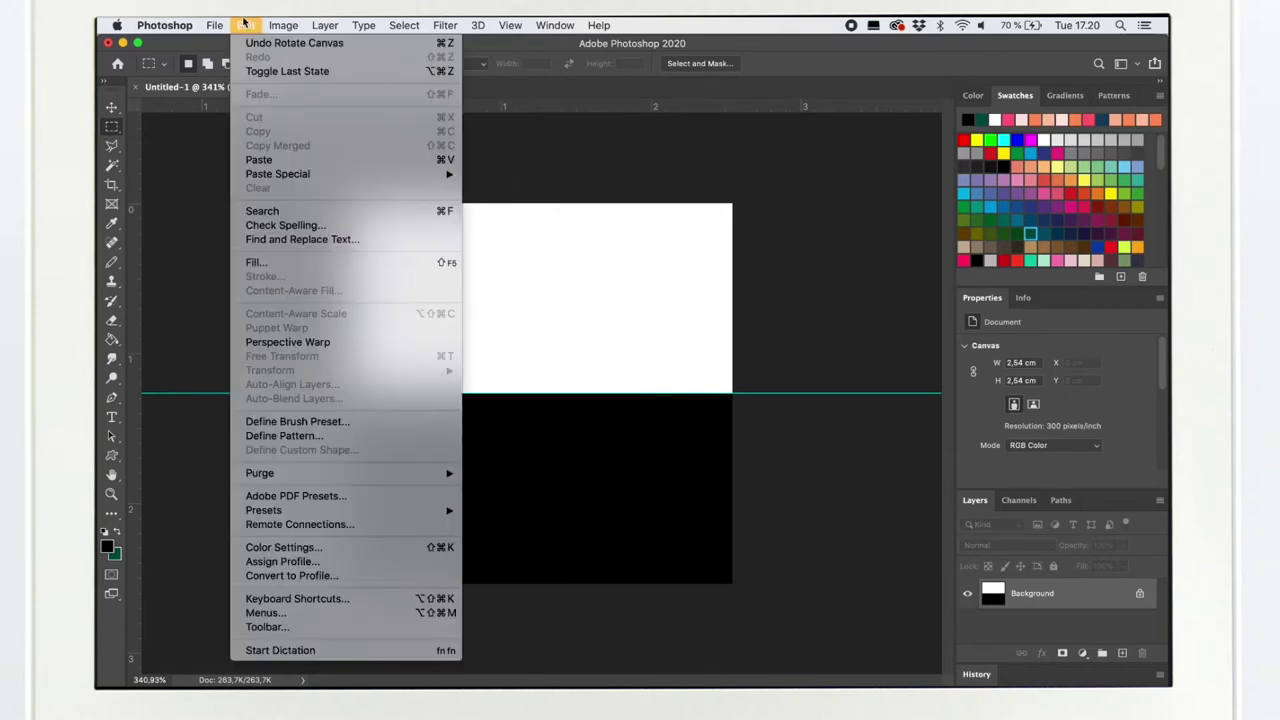
{"action": "left_click", "coordinate": [284, 435]}
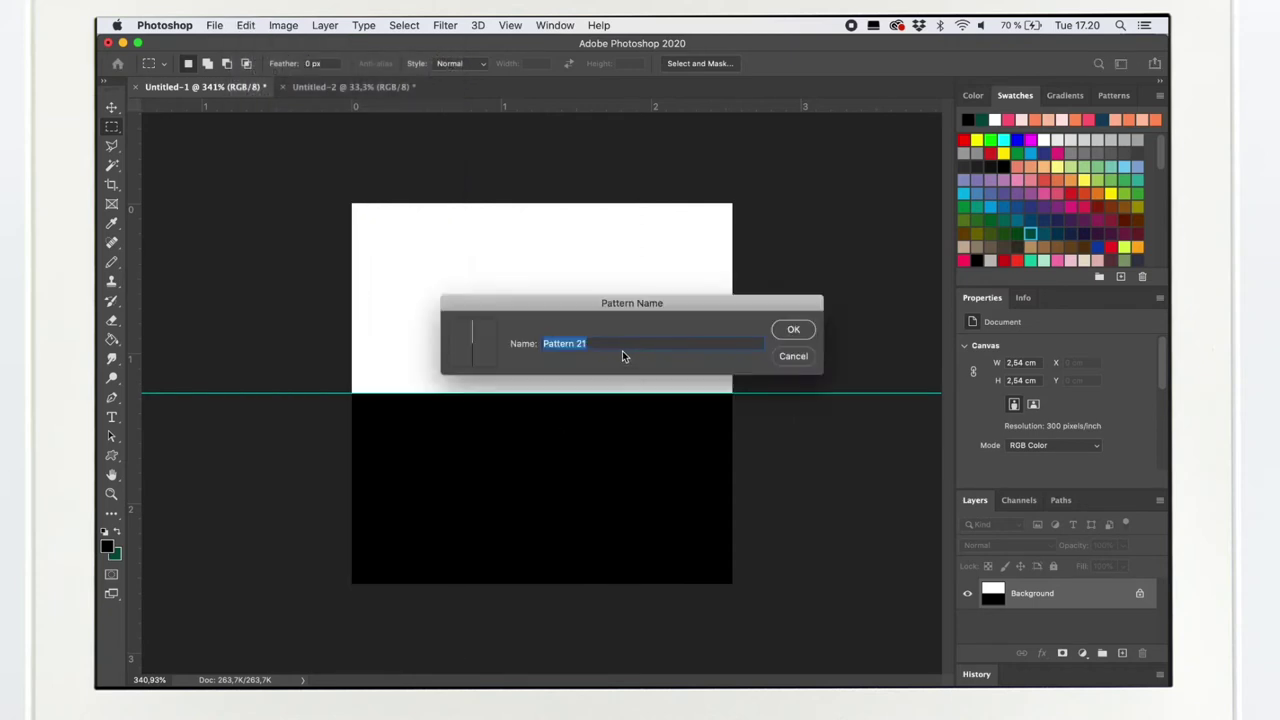
{"action": "type", "text": "Stripe-horizontal"}
{"action": "left_click", "coordinate": [793, 330]}
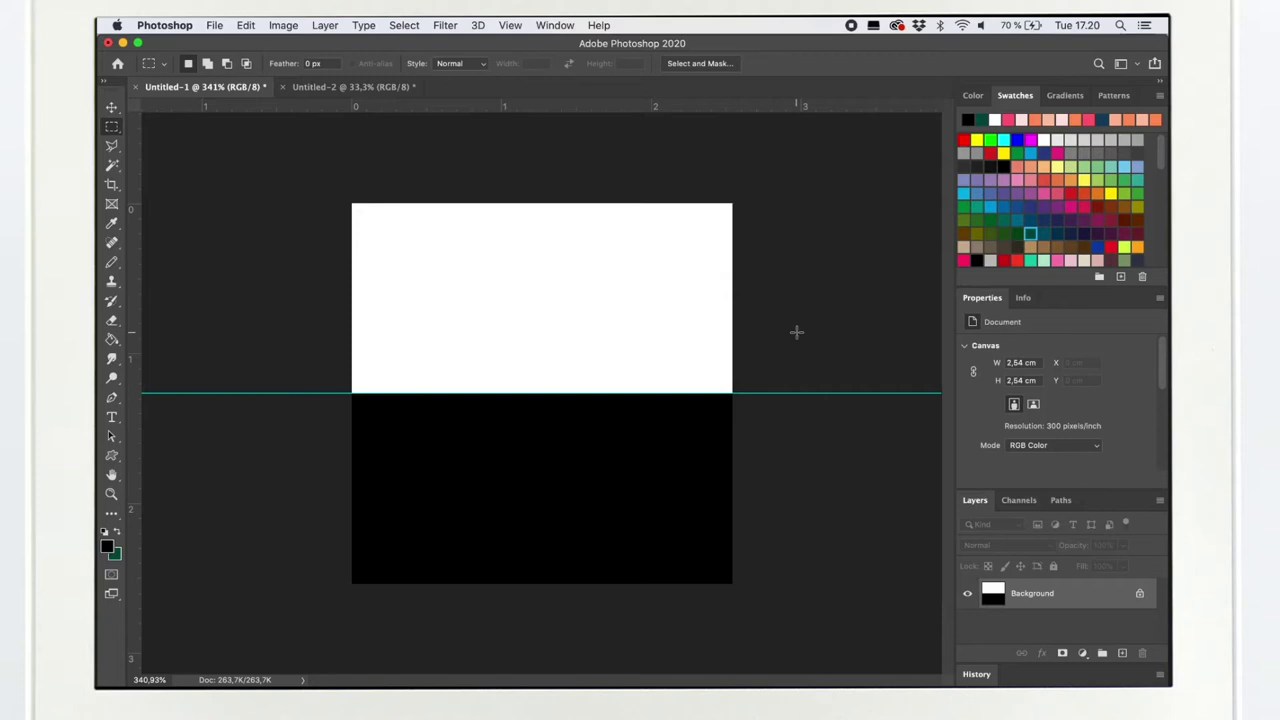
{"action": "left_click", "coordinate": [343, 87]}
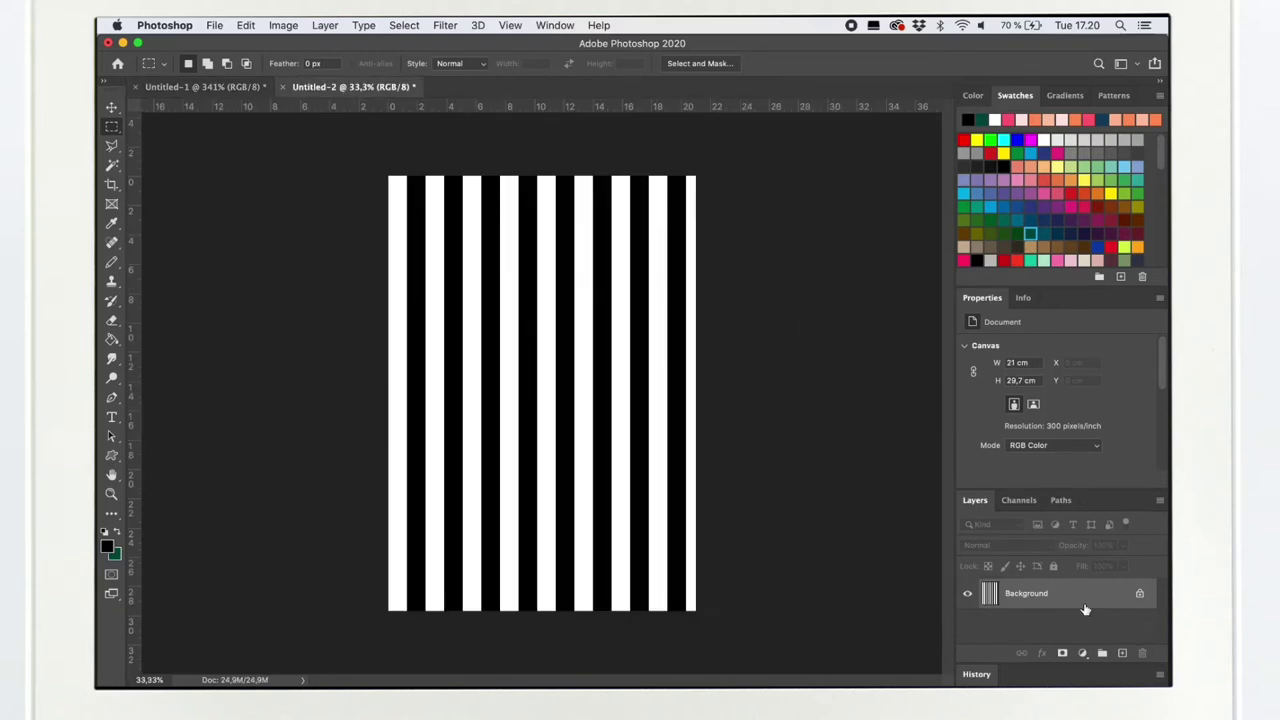
- Add Layer 1 and fill it with the Stripe-horizontal pattern
{"action": "left_click", "coordinate": [1124, 655]}
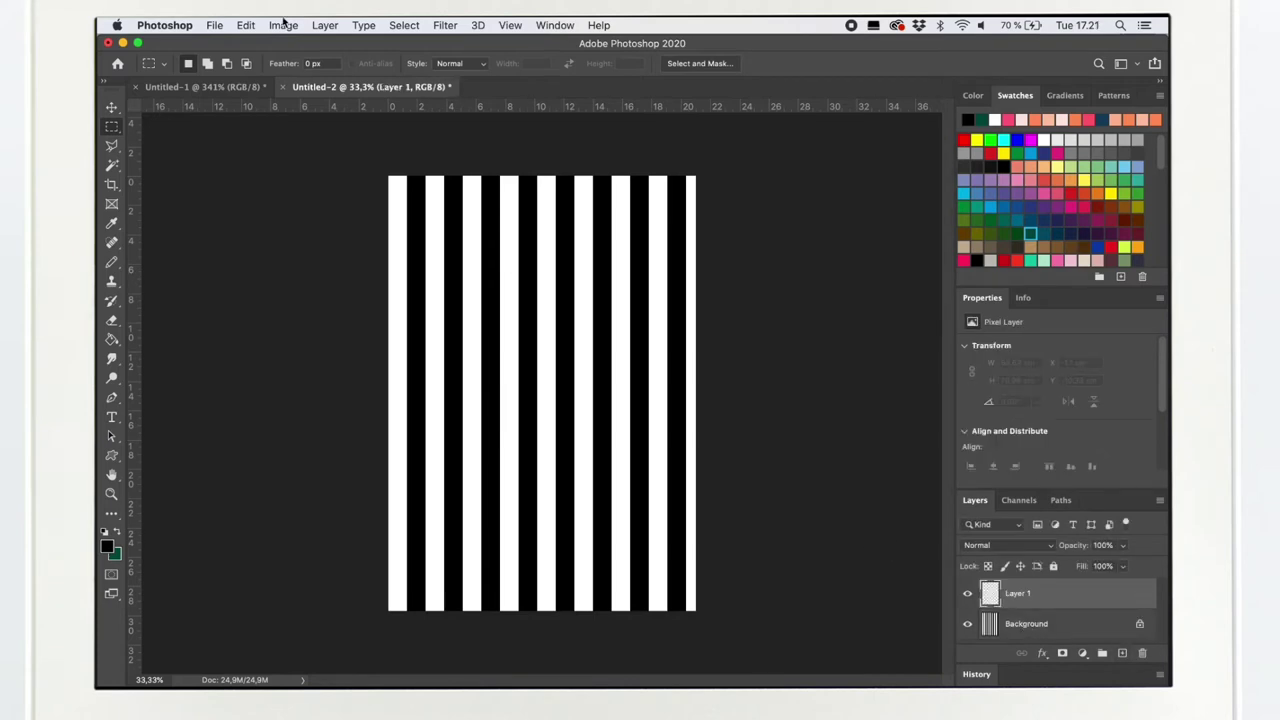
{"action": "left_click", "coordinate": [243, 25]}
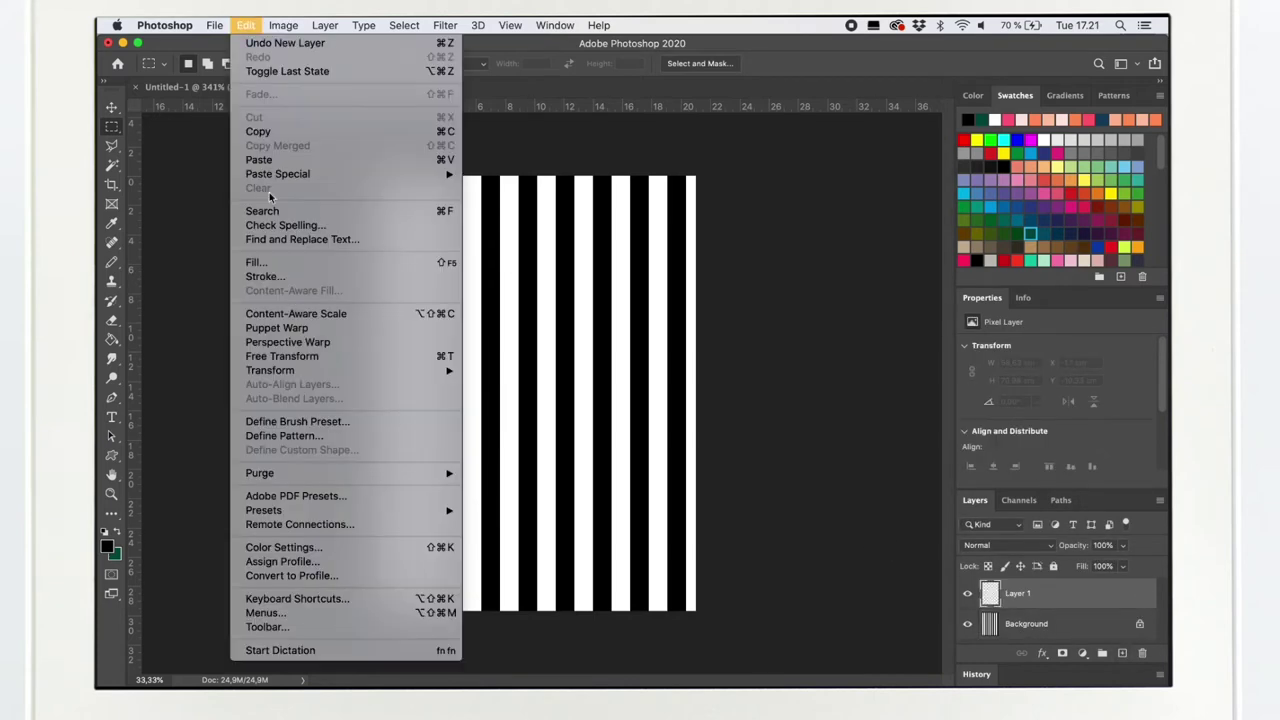
{"action": "left_click", "coordinate": [278, 262]}
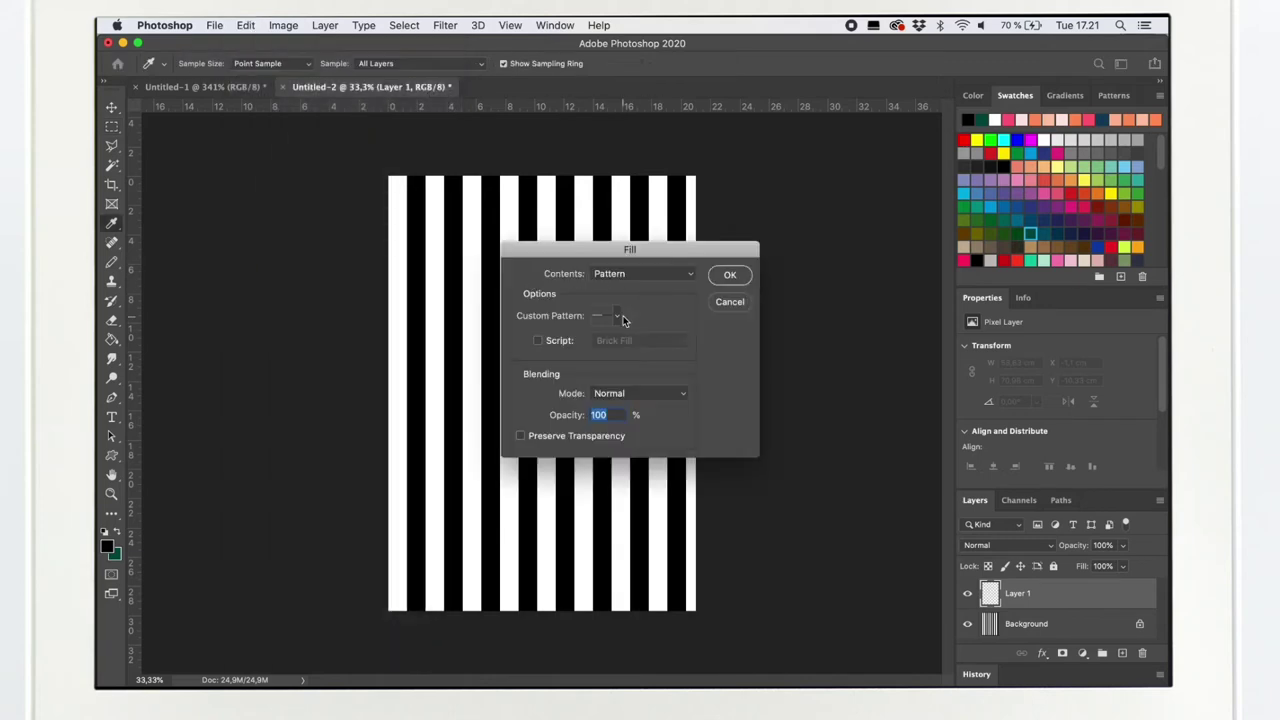
{"action": "left_click", "coordinate": [618, 316]}
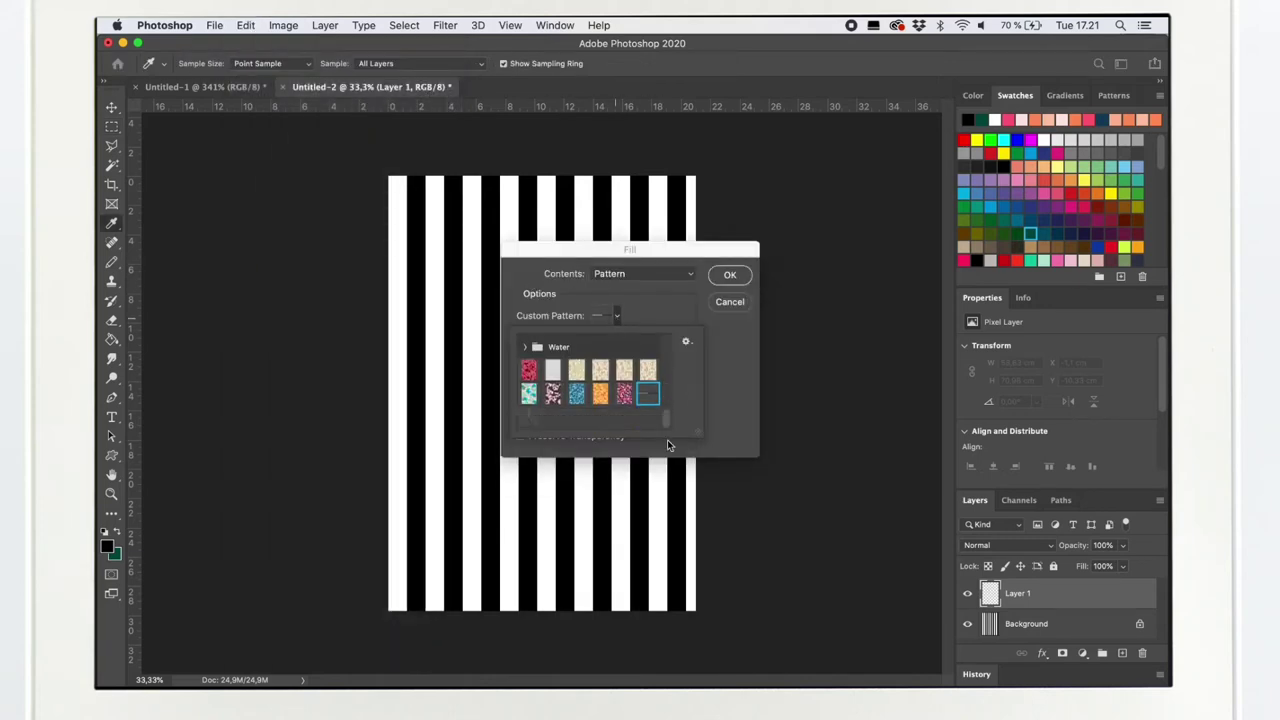
{"action": "left_click", "coordinate": [528, 418]}
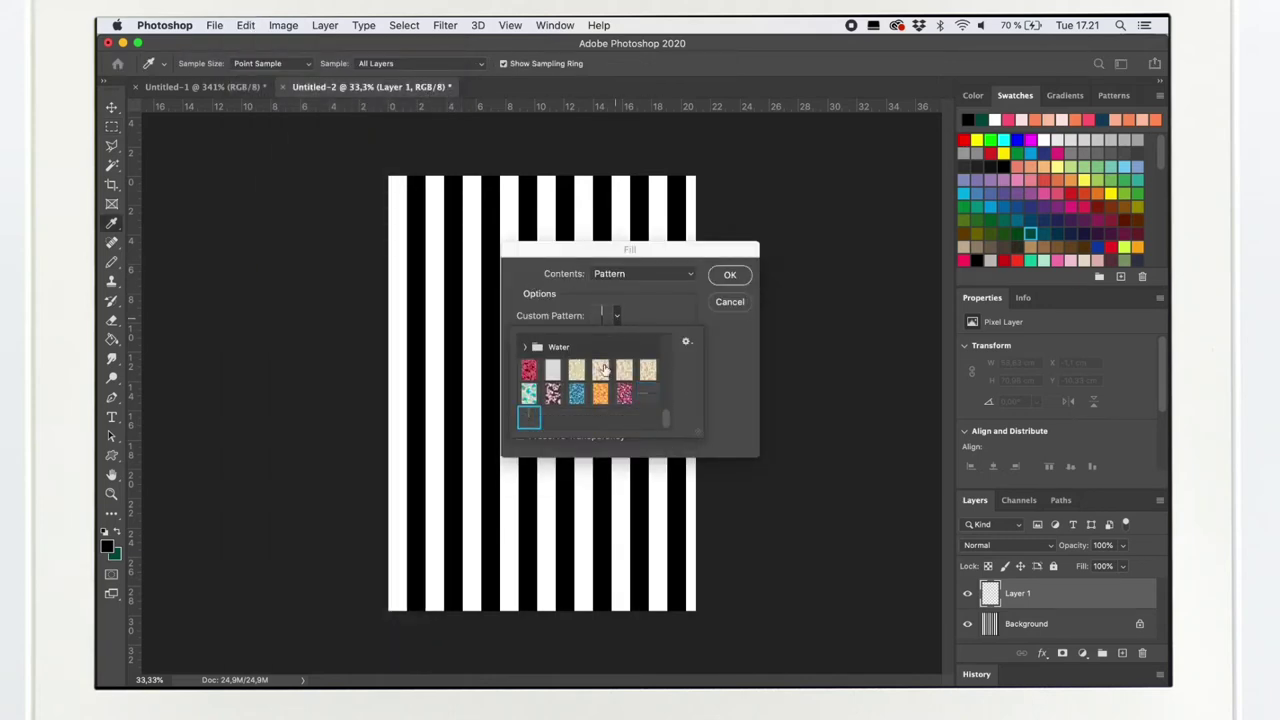
{"action": "left_click", "coordinate": [729, 276]}
{"action": "left_click", "coordinate": [729, 276]}
{"action": "key", "text": "m"}
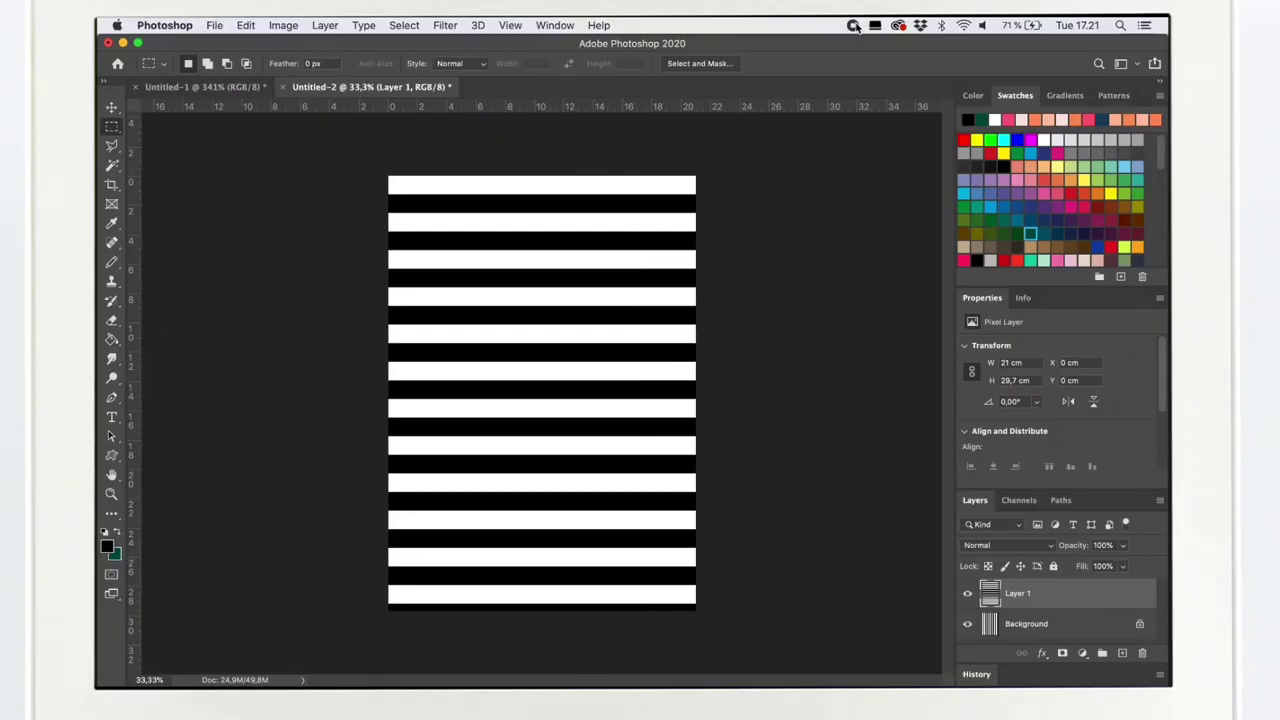
- In Save As for the stripe tile, choose PNG and name it Stripe-Horizontal
{"action": "left_click", "coordinate": [218, 86]}
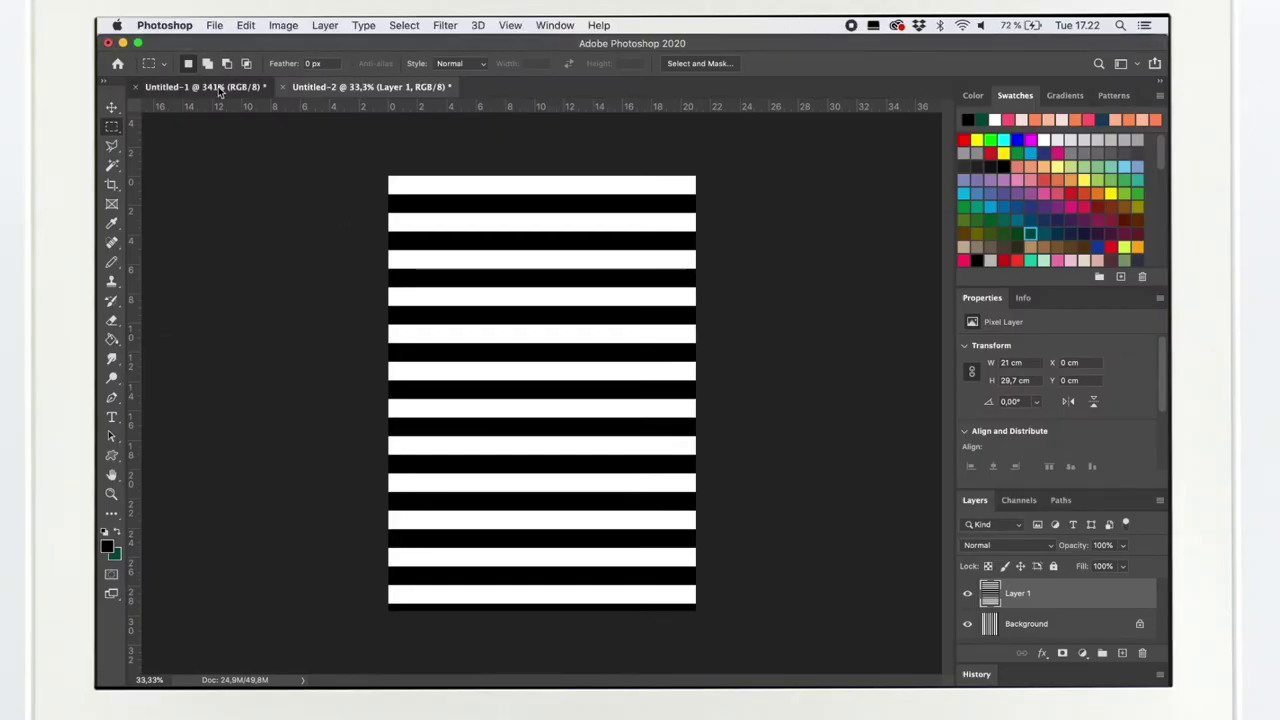
{"action": "left_click", "coordinate": [218, 86]}
{"action": "left_click", "coordinate": [216, 25]}
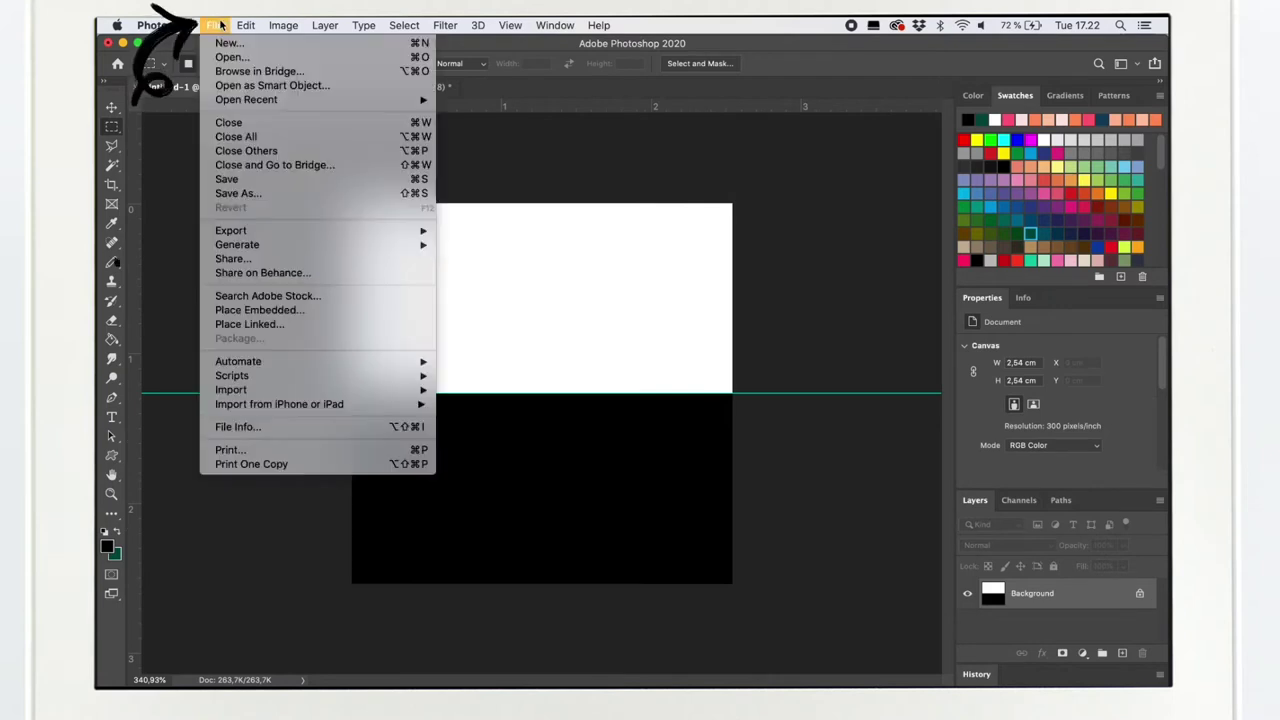
{"action": "left_click", "coordinate": [238, 193]}
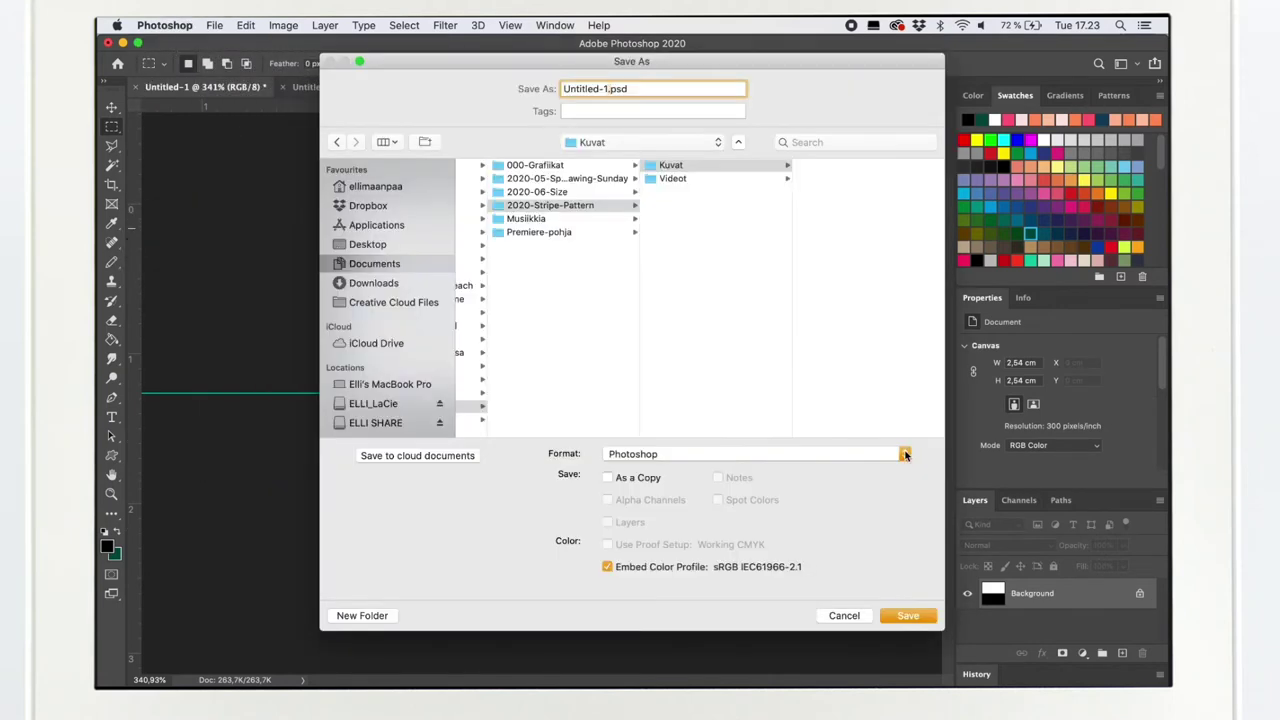
{"action": "left_click", "coordinate": [904, 454]}
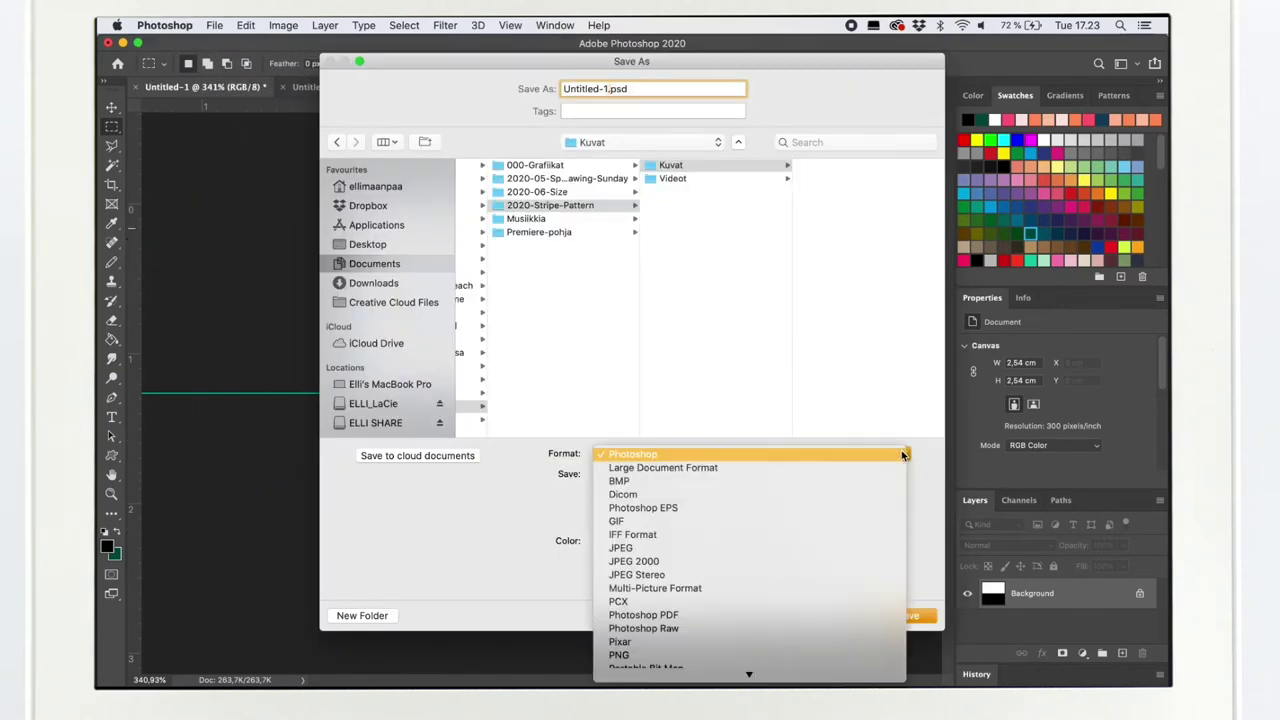
{"action": "left_click", "coordinate": [753, 655]}
{"action": "type", "text": "Stri"}
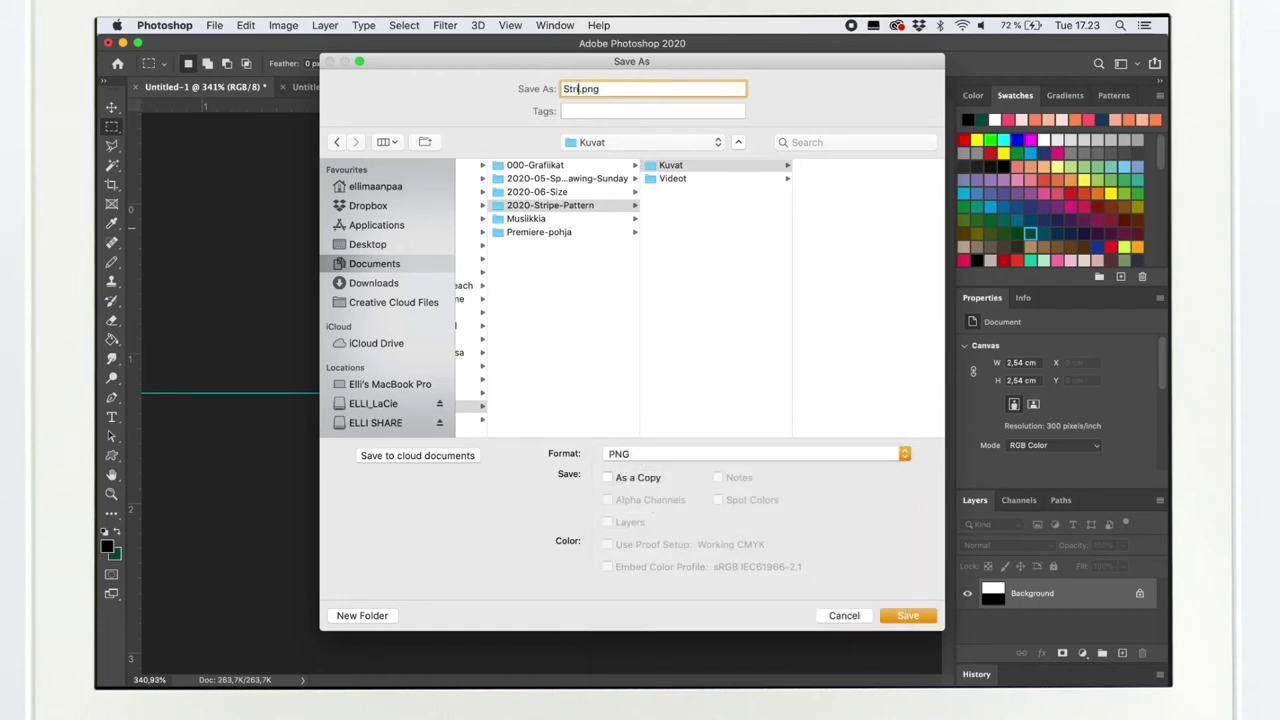
{"action": "type", "text": "pe-Horizontal"}
- Save the tile as Stripe-Horizontal.png, then rotate it 90° clockwise back to vertical
{"action": "left_click", "coordinate": [912, 616]}
{"action": "left_click", "coordinate": [728, 309]}
{"action": "left_click", "coordinate": [283, 25]}
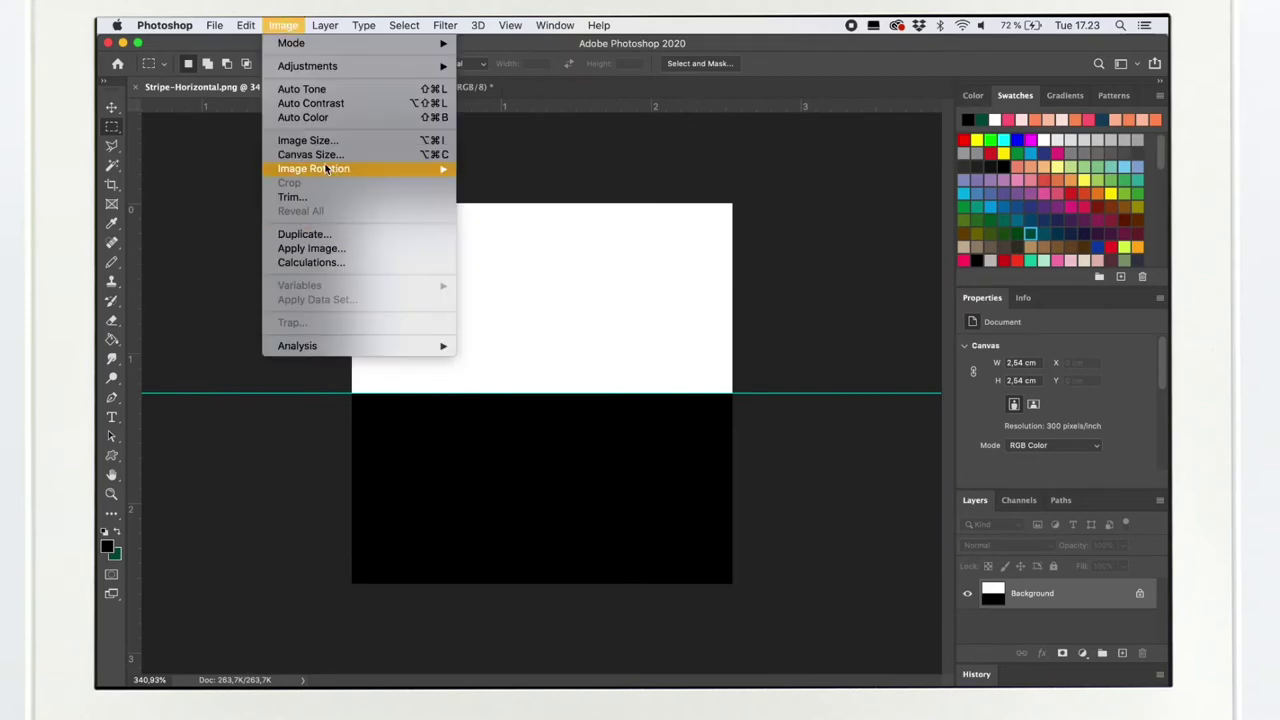
{"action": "mouse_move", "coordinate": [329, 169]}
{"action": "left_click", "coordinate": [488, 183]}
- Save the upright tile again as Stripe-vertical.png with the default PNG options
{"action": "left_click", "coordinate": [215, 25]}
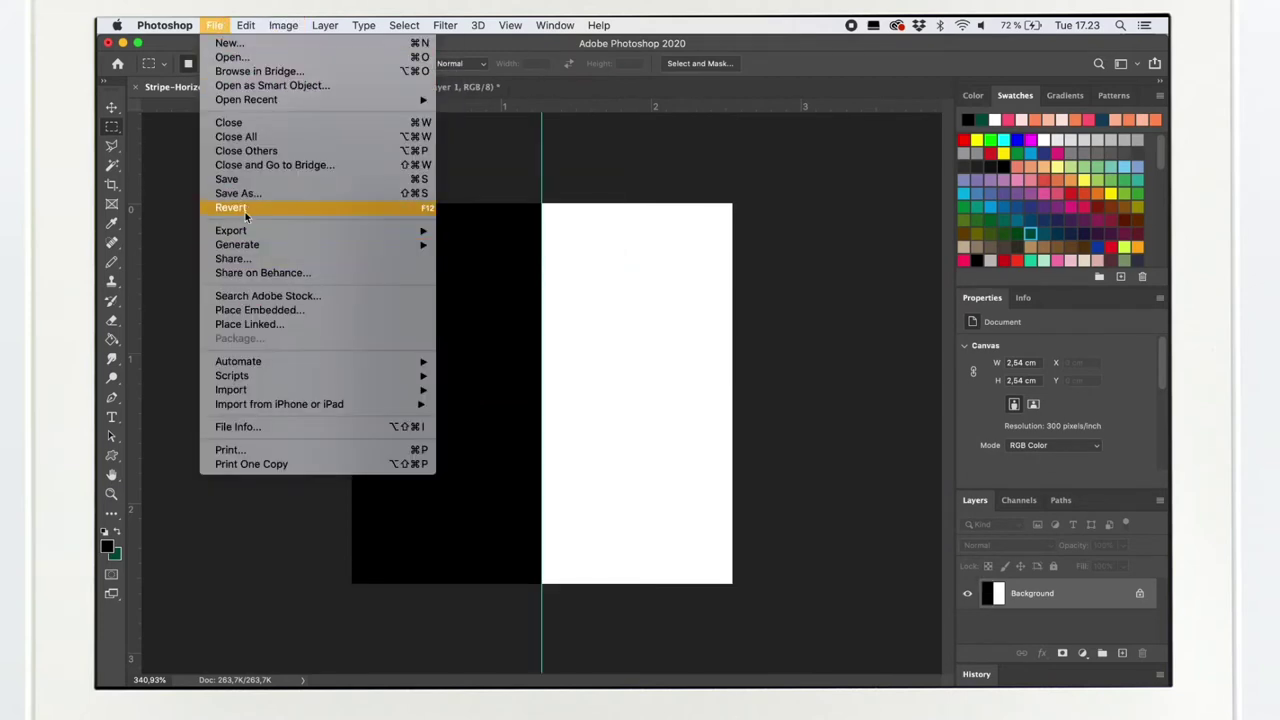
{"action": "left_click", "coordinate": [238, 193]}
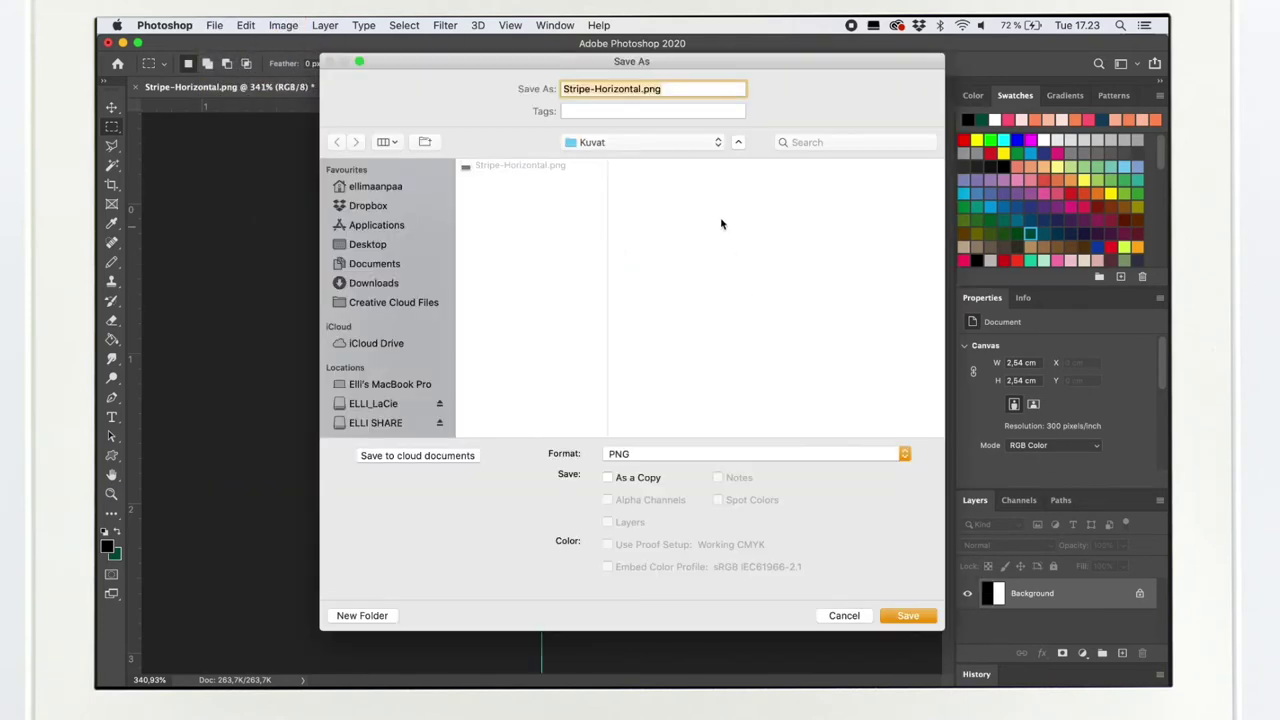
{"action": "left_click", "coordinate": [644, 89]}
{"action": "key", "text": "BackSpace"}
{"action": "key", "text": "BackSpace"}
{"action": "key", "text": "BackSpace"}
{"action": "key", "text": "BackSpace"}
{"action": "key", "text": "BackSpace"}
{"action": "key", "text": "BackSpace"}
{"action": "key", "text": "BackSpace"}
{"action": "key", "text": "BackSpace"}
{"action": "key", "text": "BackSpace"}
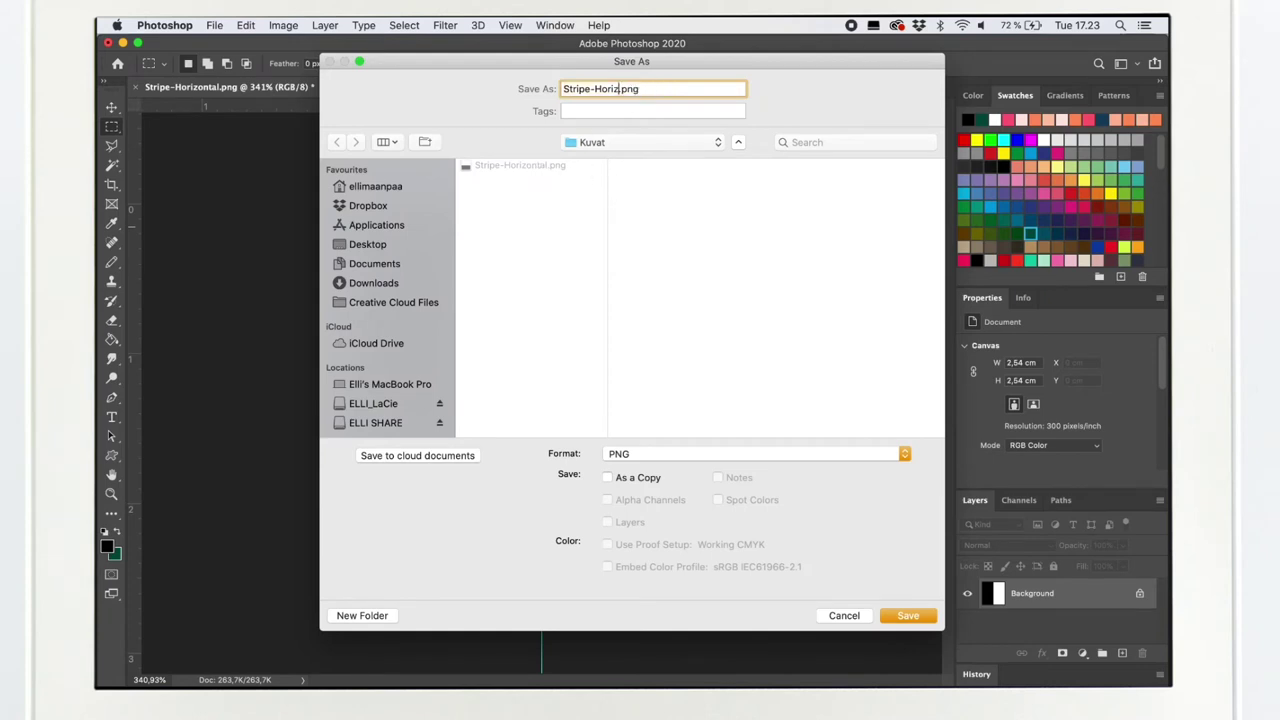
{"action": "type", "text": "vertical"}
{"action": "left_click", "coordinate": [899, 614]}
{"action": "left_click", "coordinate": [731, 310]}
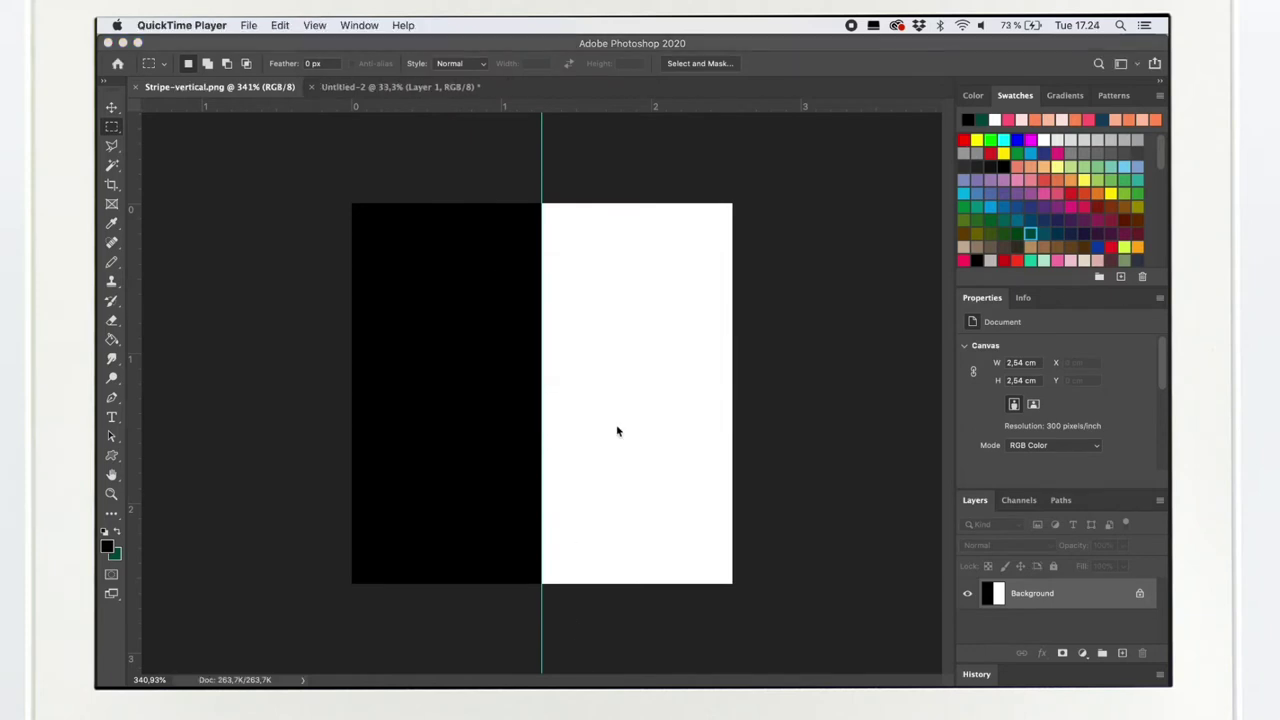
{"action": "left_click", "coordinate": [616, 138]}
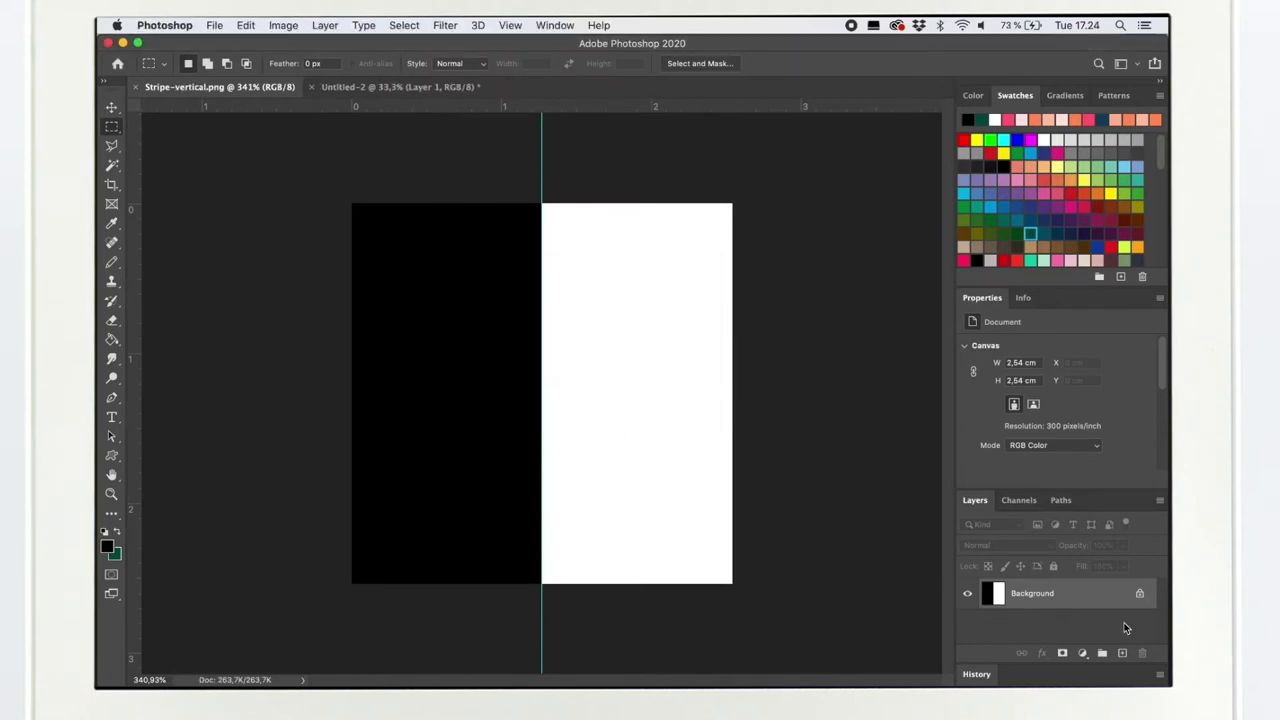
- Create Untitled-3 with width and height 300 px at 300 ppi
{"action": "left_click", "coordinate": [215, 25]}
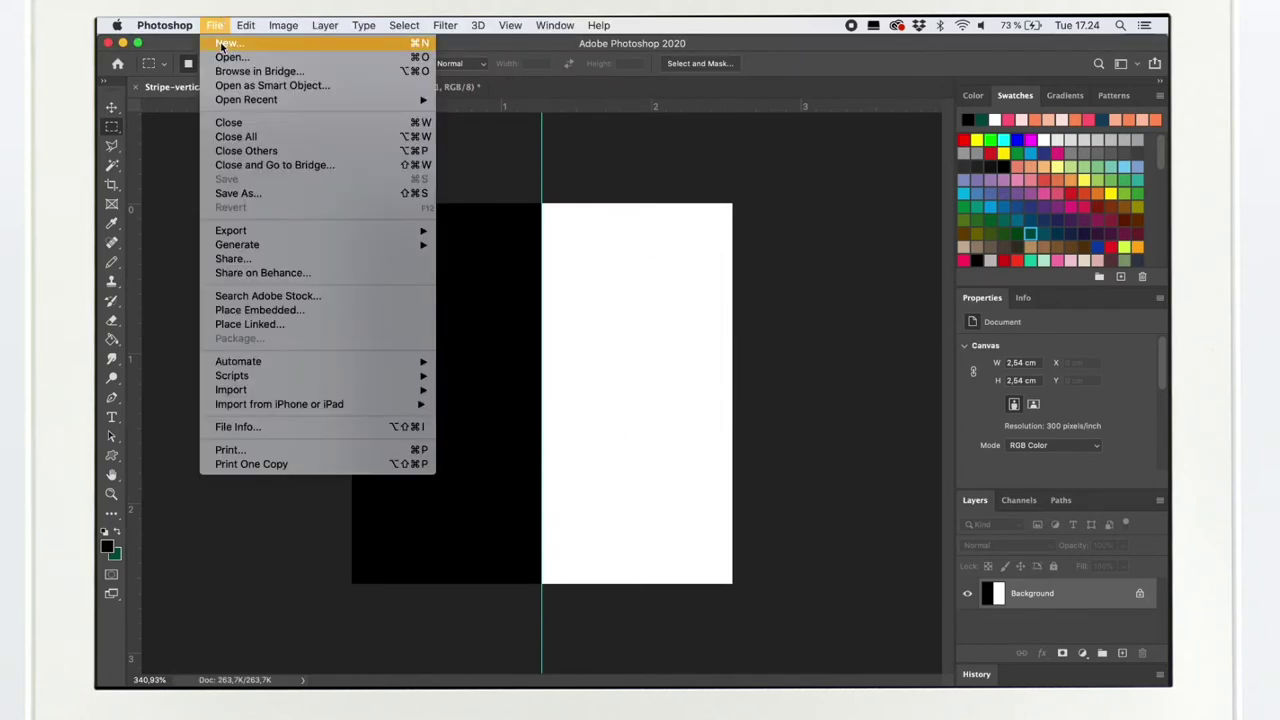
{"action": "left_click", "coordinate": [226, 45]}
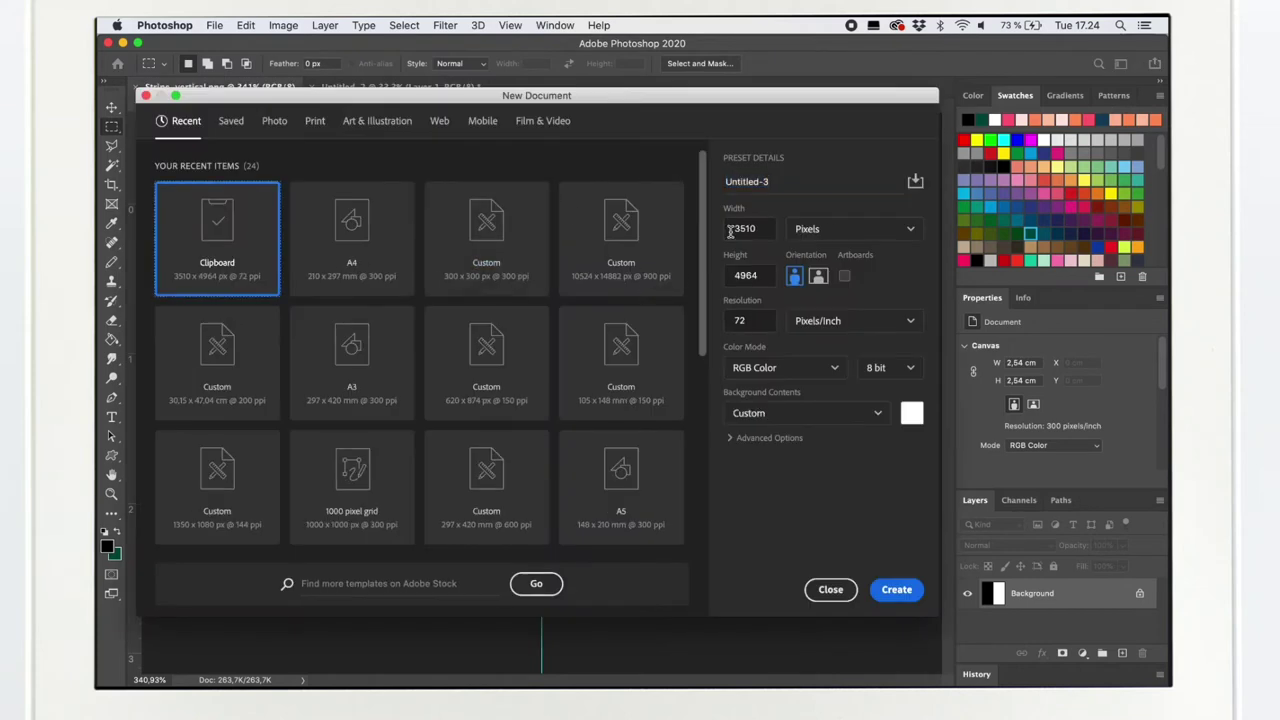
{"action": "double_click", "coordinate": [753, 229]}
{"action": "double_click", "coordinate": [741, 322]}
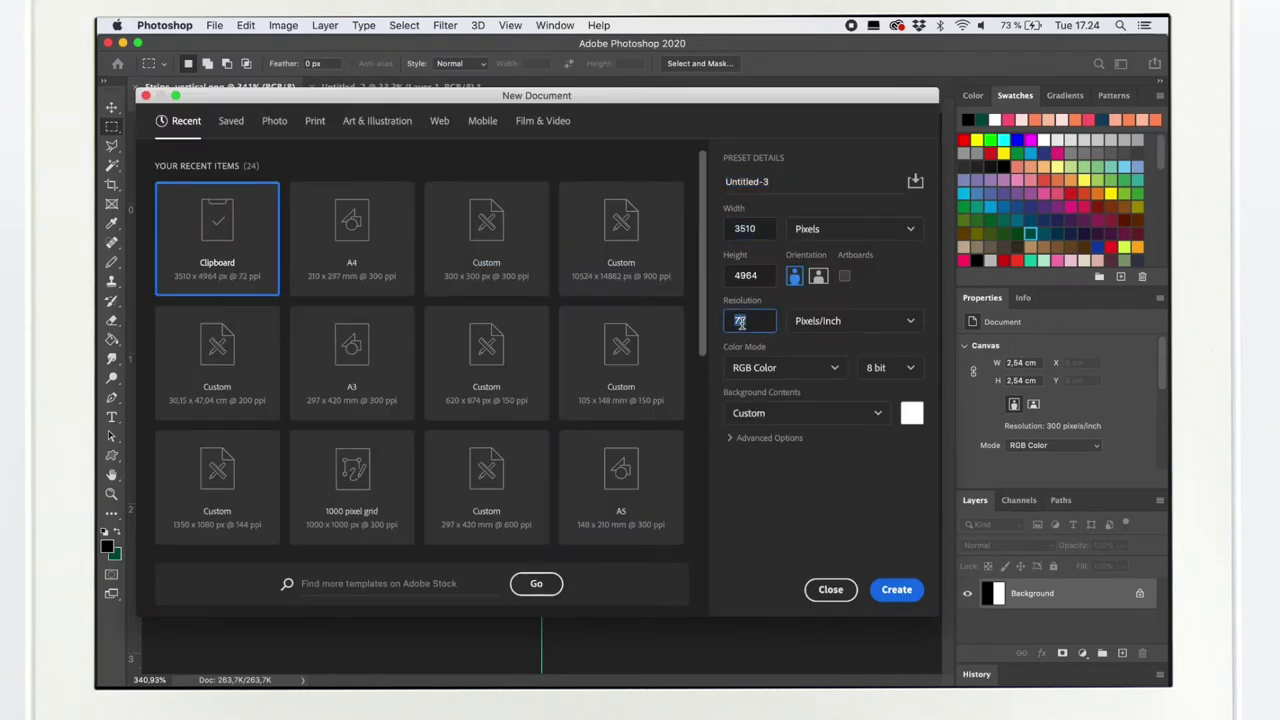
{"action": "left_click", "coordinate": [744, 235]}
{"action": "double_click", "coordinate": [744, 235]}
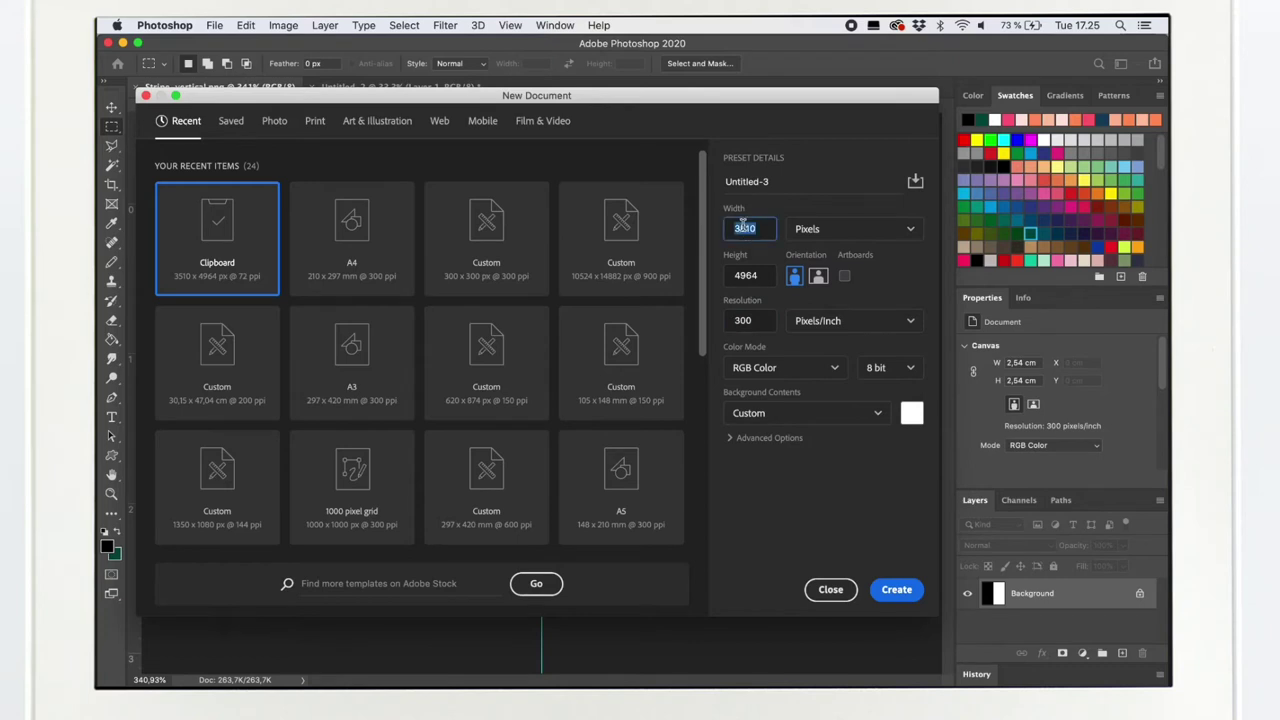
{"action": "type", "text": "300"}
{"action": "double_click", "coordinate": [745, 279]}
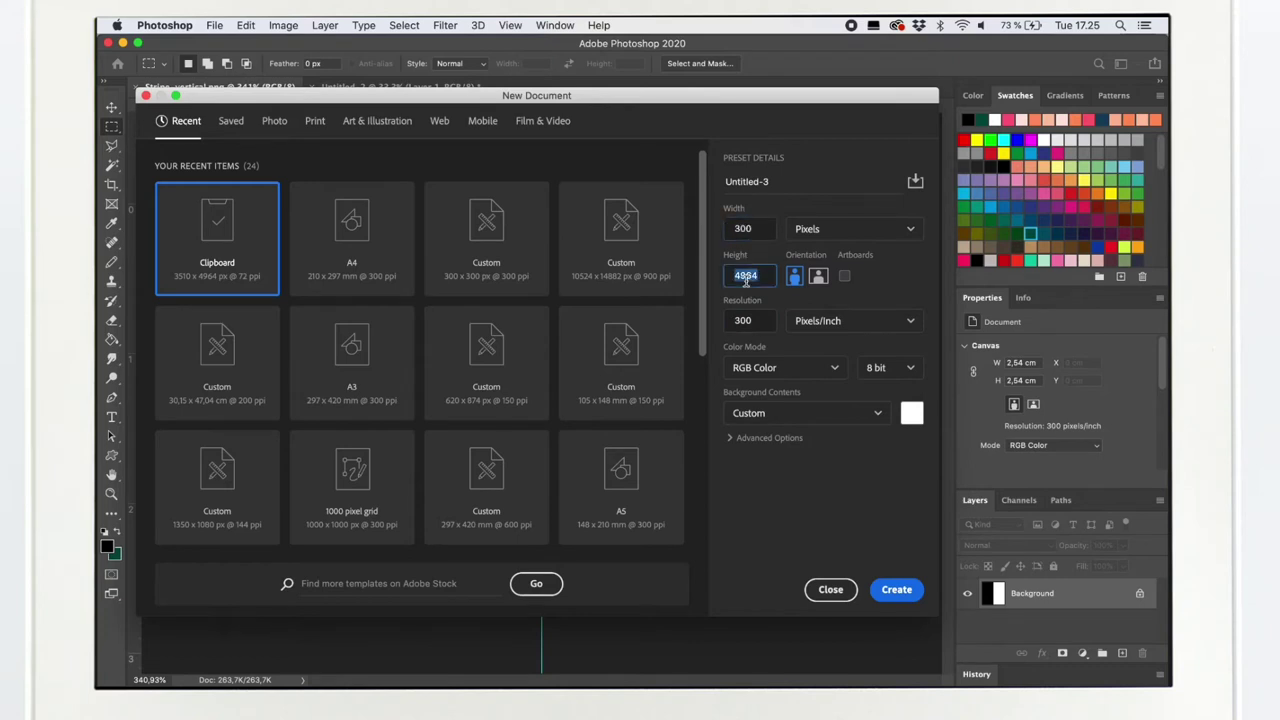
{"action": "type", "text": "300"}
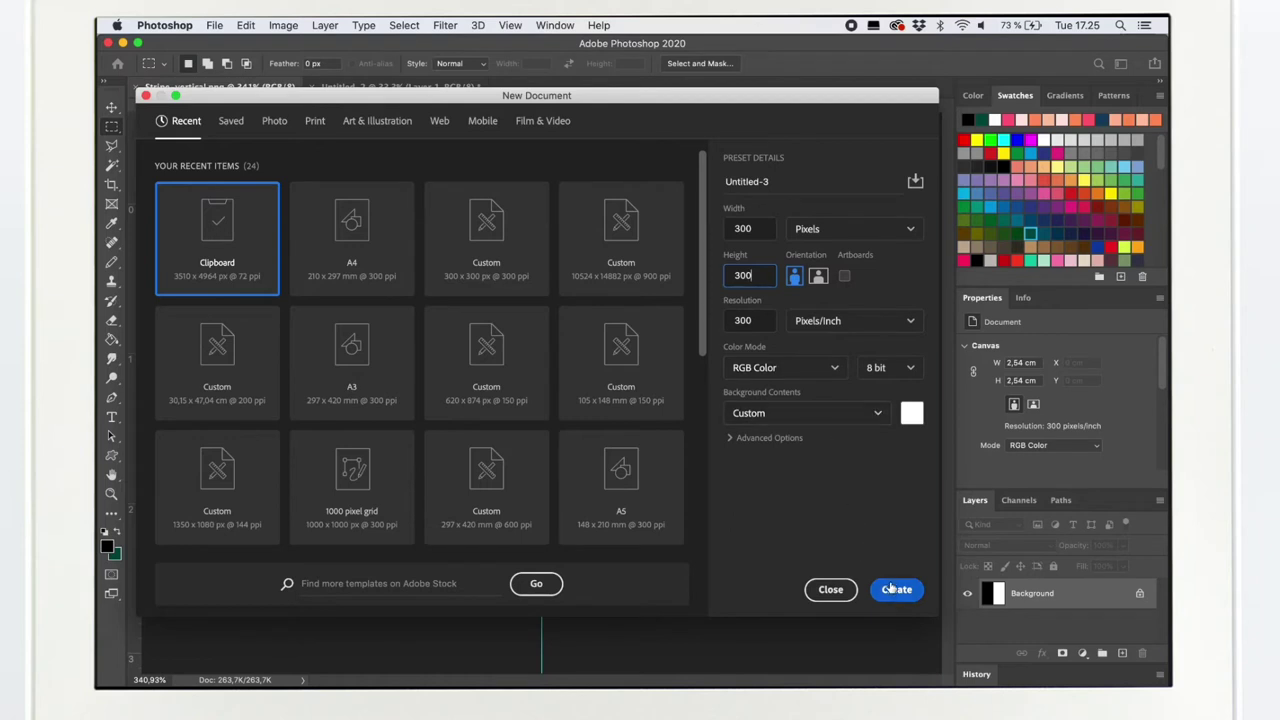
{"action": "left_click", "coordinate": [893, 590]}
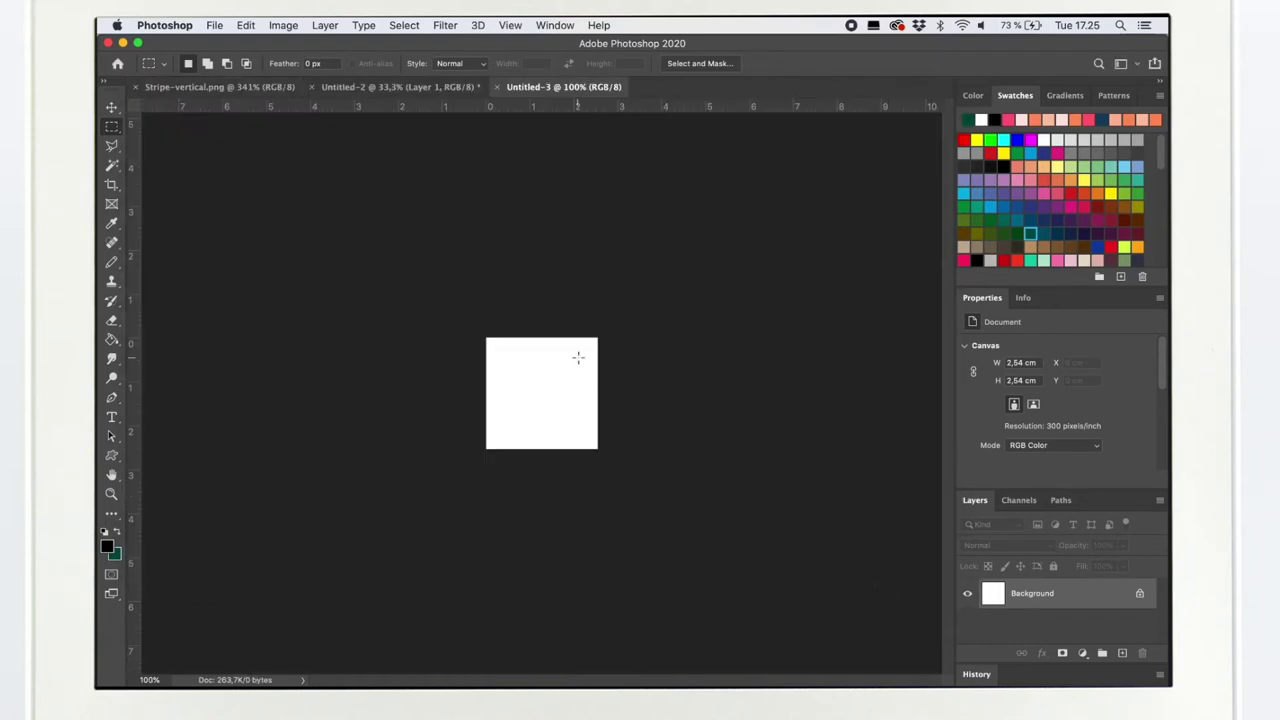
- Fill a top strip pink directly on the Background, then undo that fill
{"action": "scroll", "coordinate": [578, 357], "scroll_direction": "up", "scroll_amount": 5}
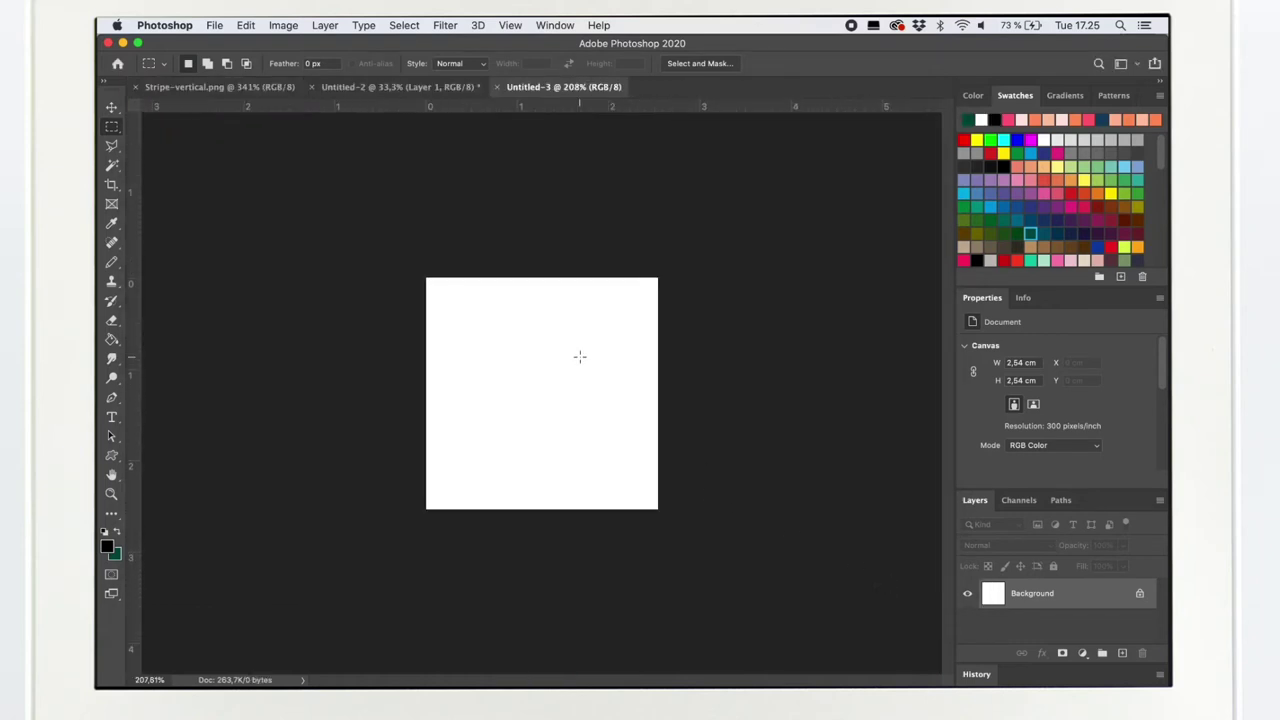
{"action": "scroll", "coordinate": [579, 357], "scroll_direction": "up", "scroll_amount": 2}
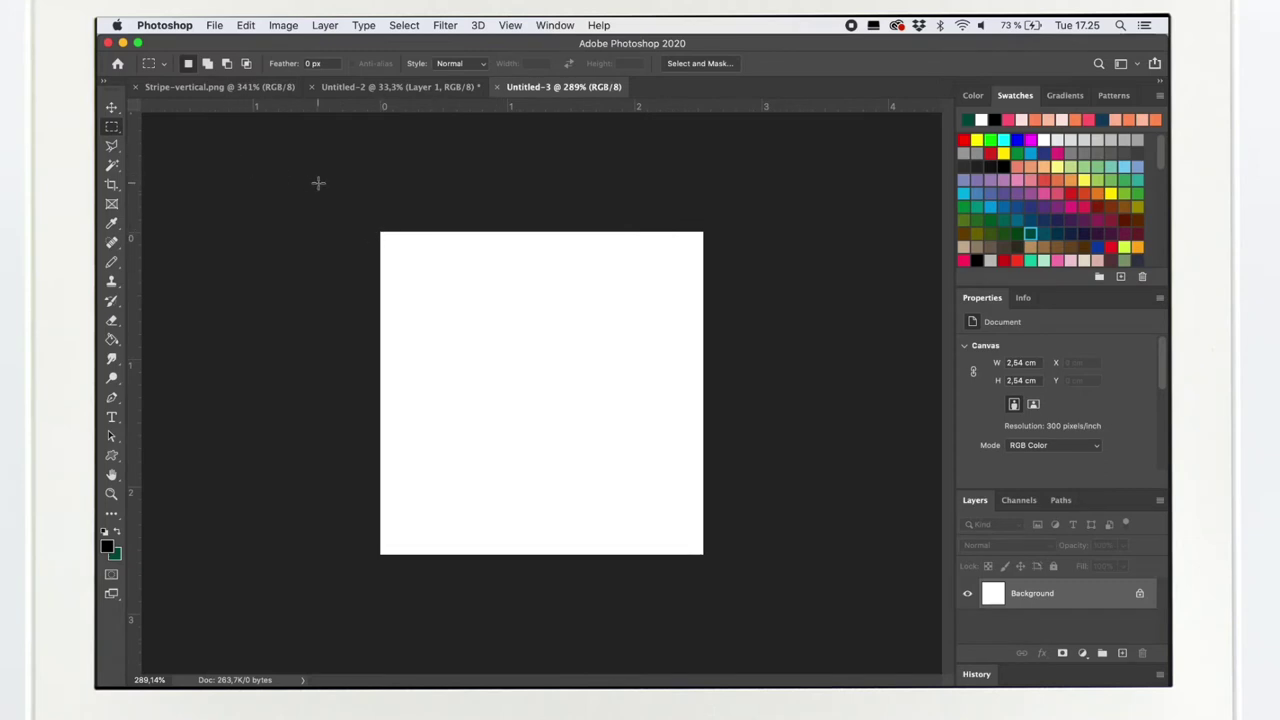
{"action": "left_click_drag", "start_coordinate": [381, 233], "coordinate": [753, 352]}
{"action": "left_click", "coordinate": [1060, 258]}
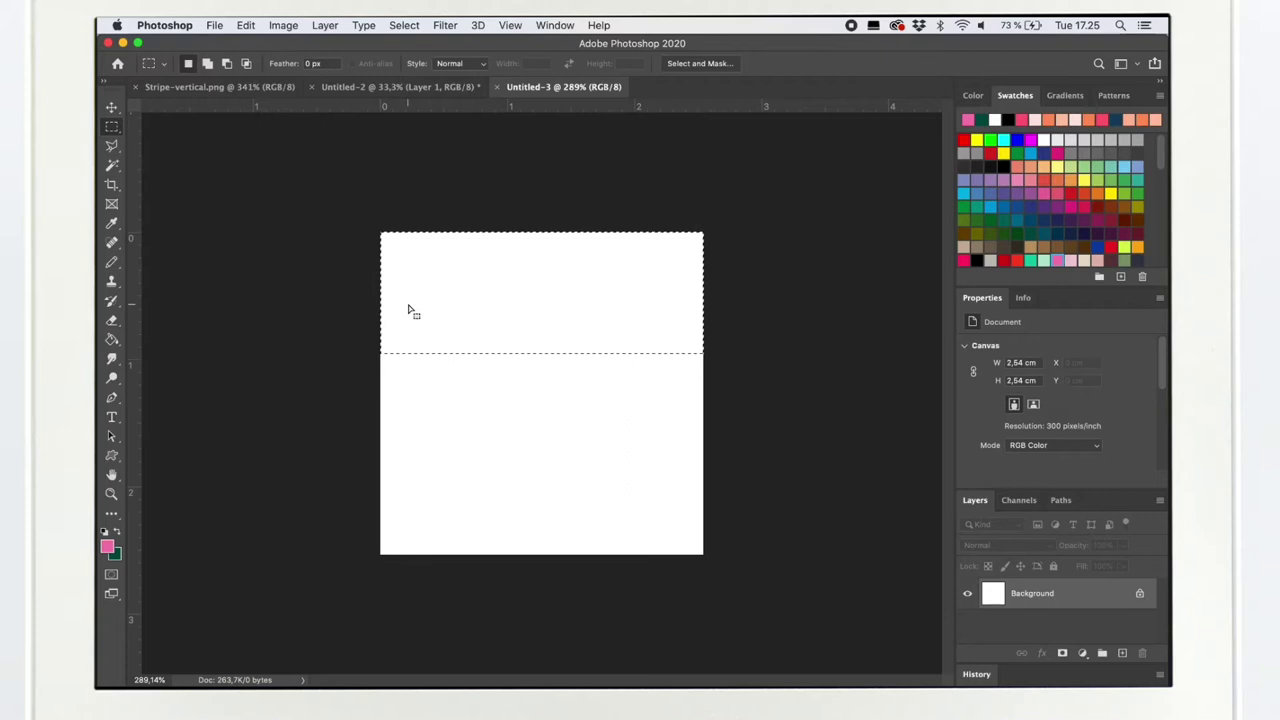
{"action": "key", "text": "g"}
{"action": "left_click", "coordinate": [512, 252]}
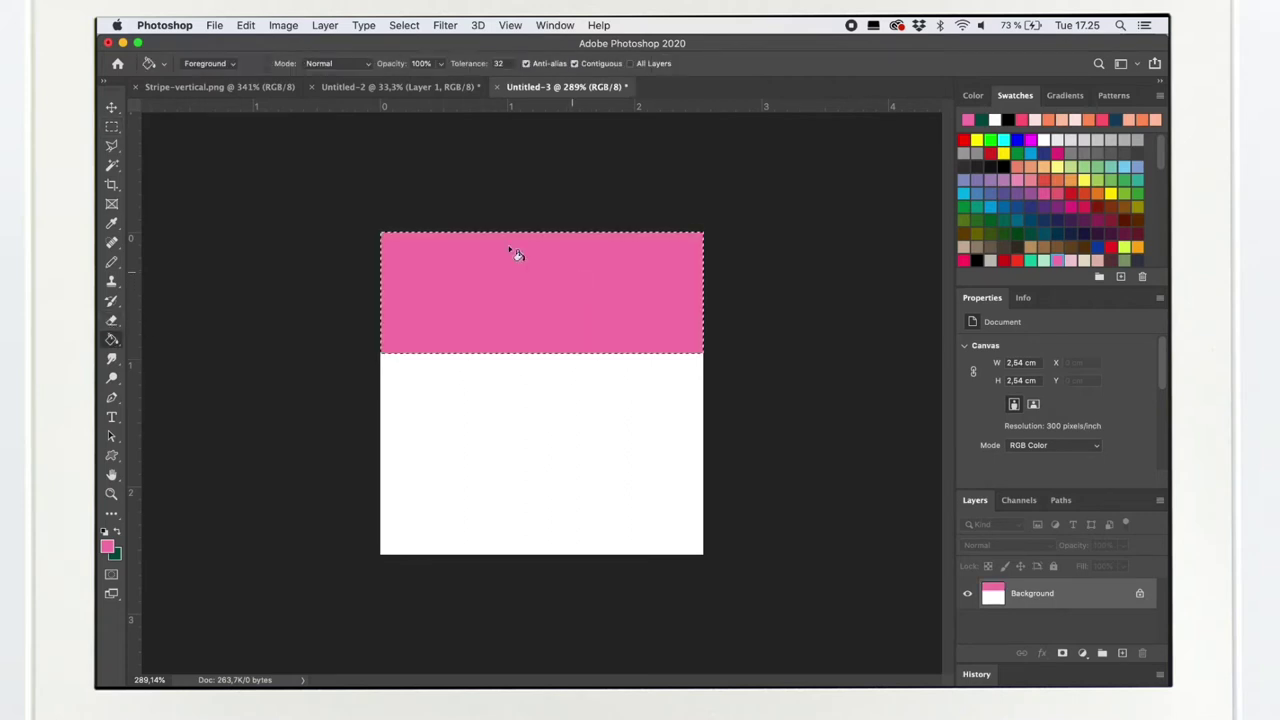
{"action": "left_click", "coordinate": [112, 126]}
{"action": "left_click", "coordinate": [320, 160]}
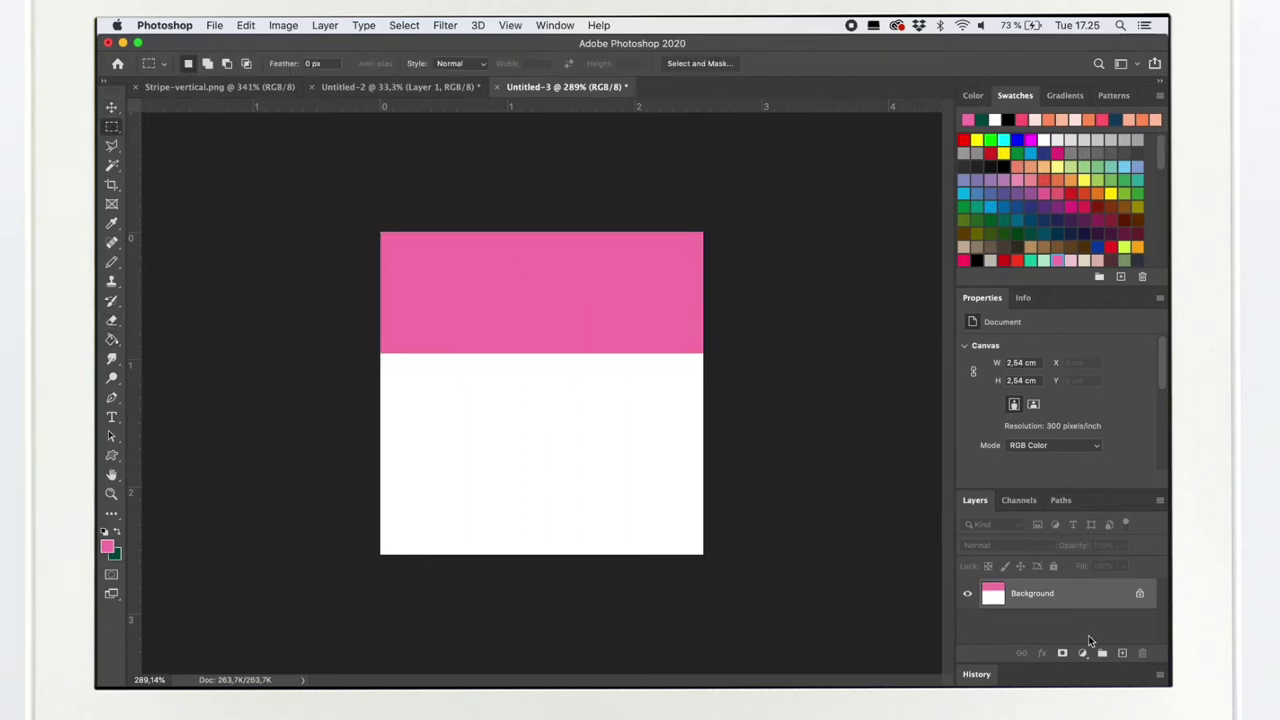
{"action": "key", "text": "super+z"}
{"action": "key", "text": "super+z"}
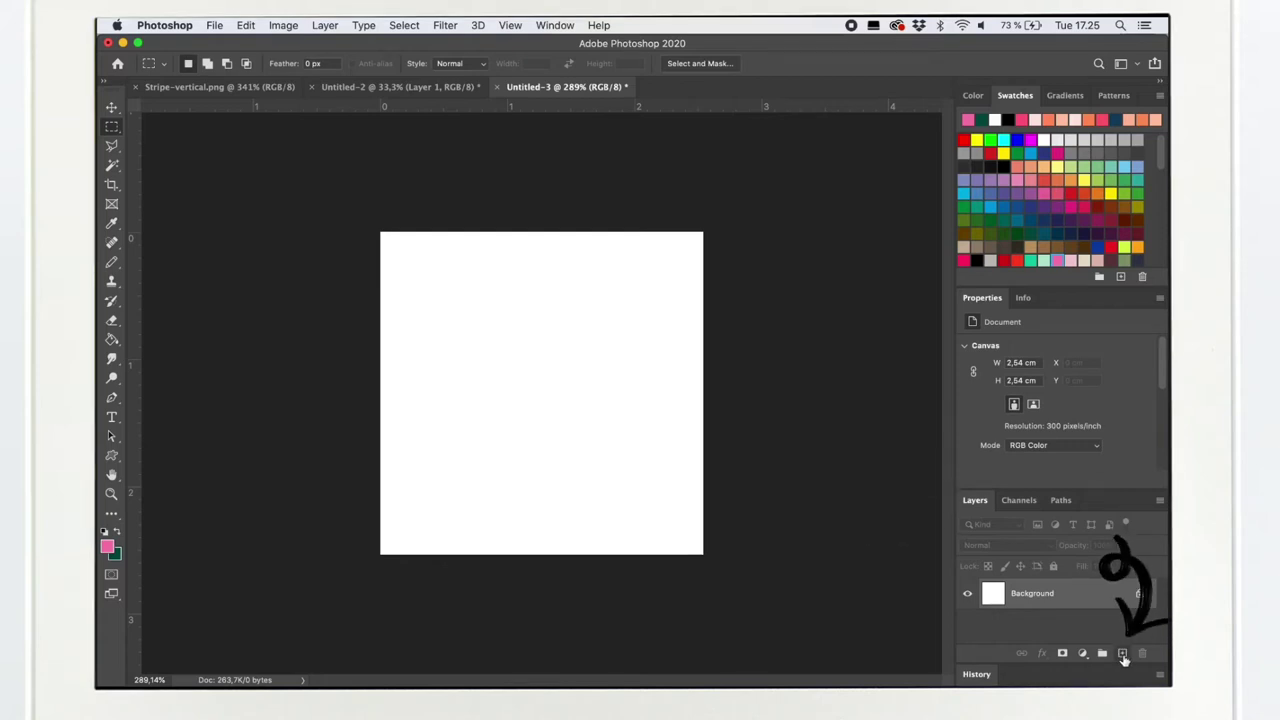
- On a new empty layer, fill a thin full-width strip along the top with pink
{"action": "left_click", "coordinate": [1123, 654]}
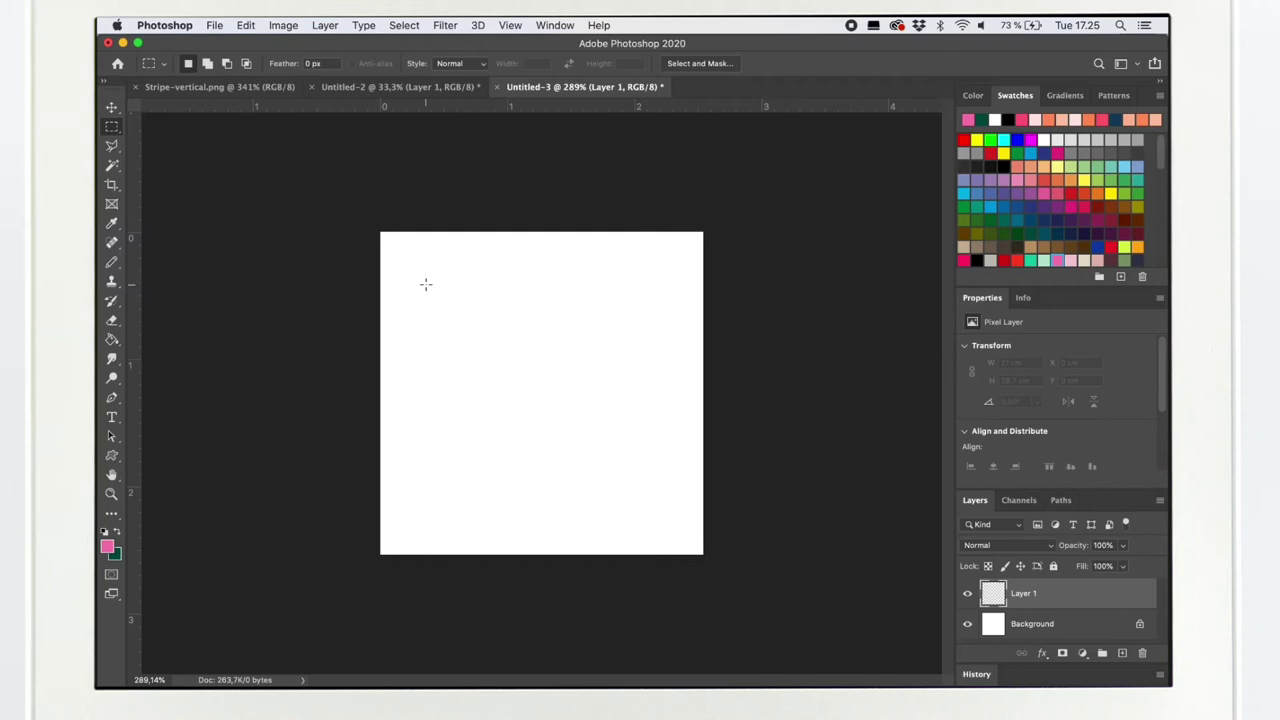
{"action": "mouse_move", "coordinate": [374, 225]}
{"action": "left_mouse_down"}
{"action": "mouse_move", "coordinate": [520, 320]}
{"action": "mouse_move", "coordinate": [709, 340]}
{"action": "mouse_move", "coordinate": [757, 314]}
{"action": "mouse_move", "coordinate": [757, 284]}
{"action": "left_mouse_up"}
{"action": "left_click", "coordinate": [111, 339]}
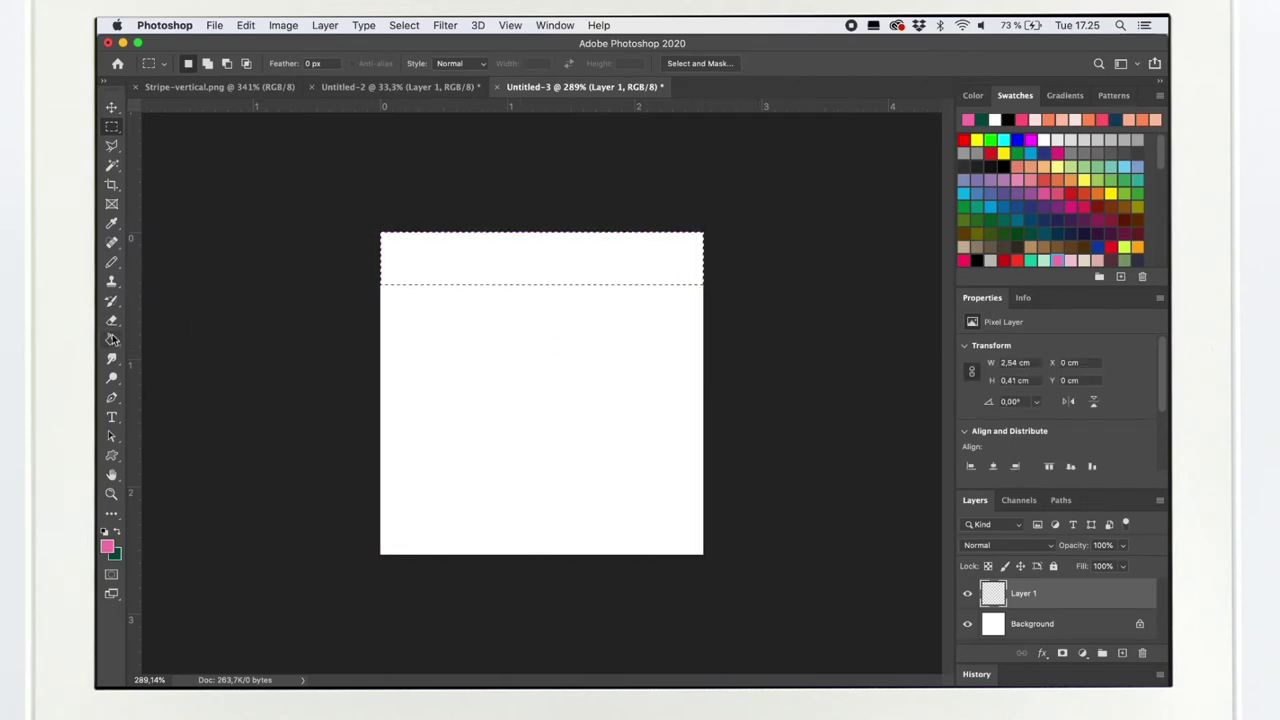
{"action": "left_click", "coordinate": [437, 277]}
{"action": "left_click", "coordinate": [111, 127]}
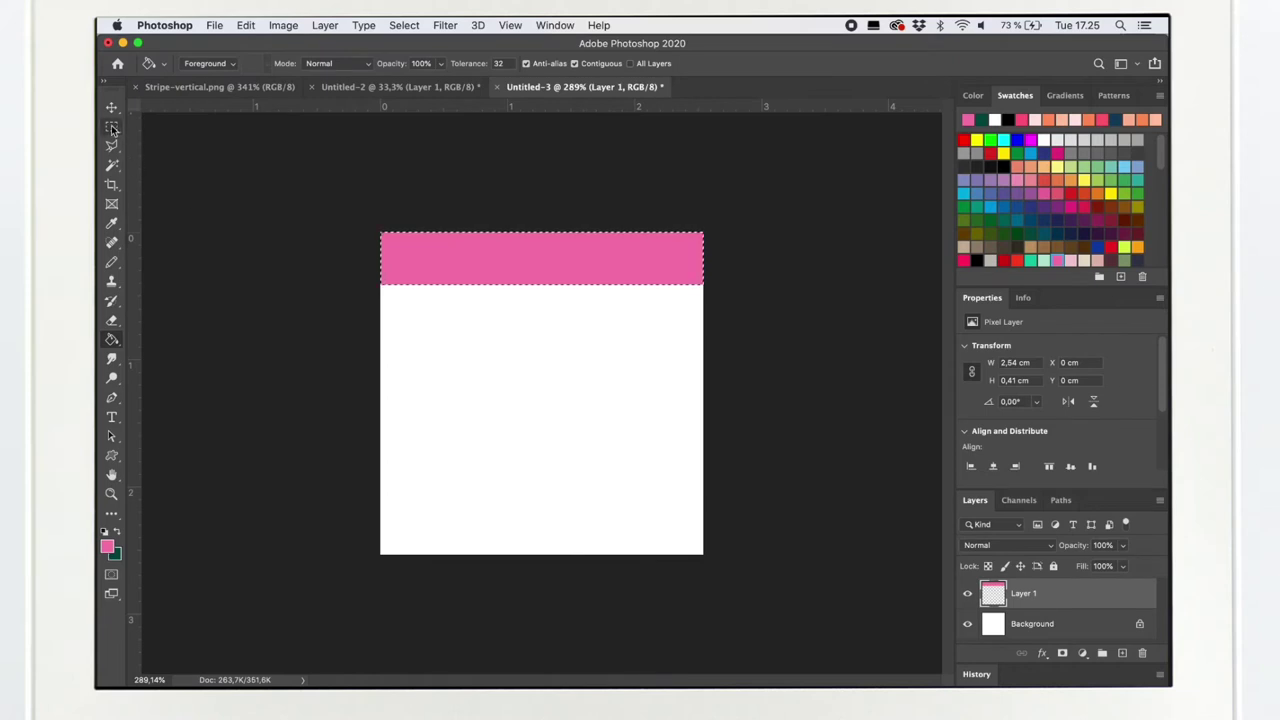
{"action": "left_click", "coordinate": [266, 173]}
- Fill the white Background beneath the pink band with red
{"action": "left_click", "coordinate": [1050, 625]}
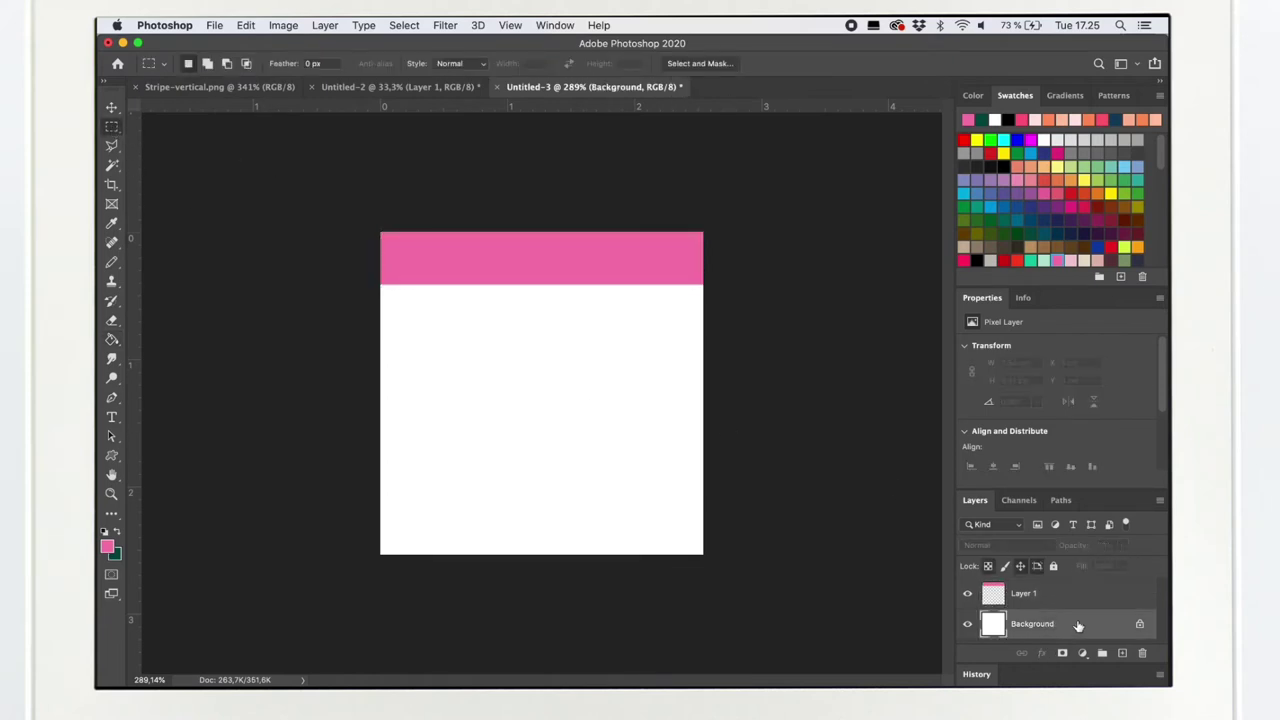
{"action": "left_click", "coordinate": [1017, 260]}
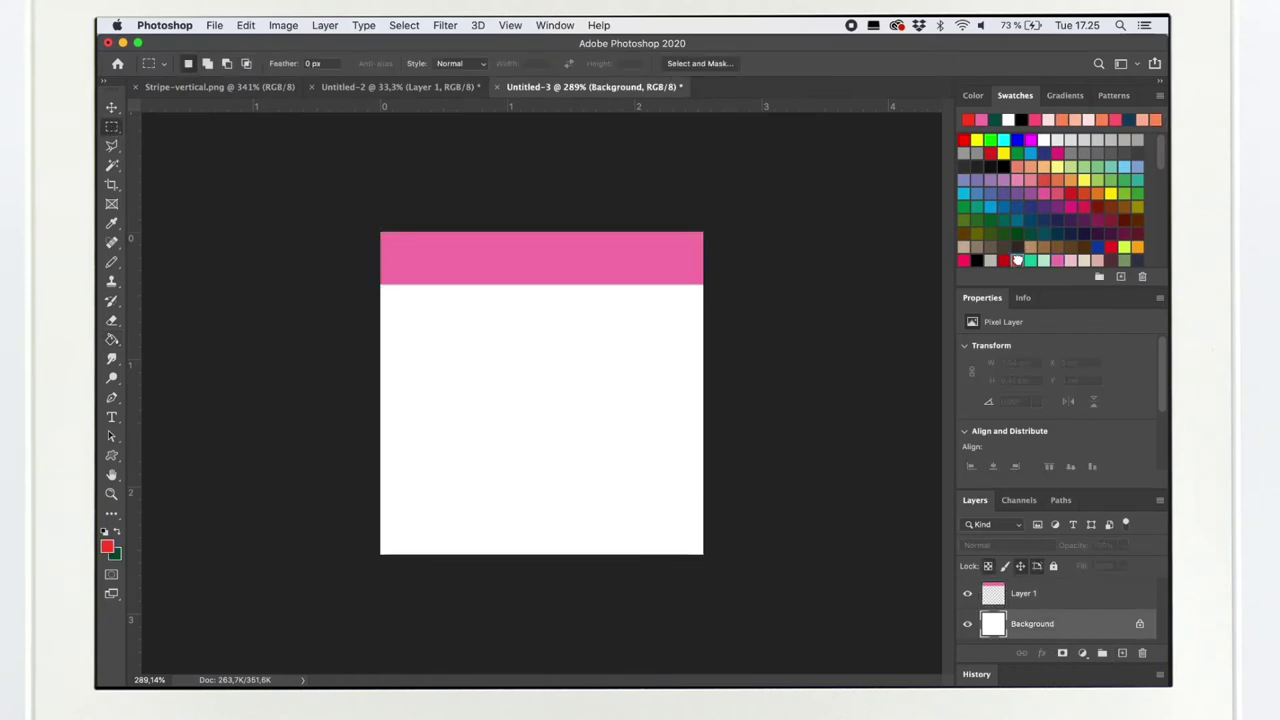
{"action": "left_click", "coordinate": [111, 339]}
{"action": "left_click", "coordinate": [568, 394]}
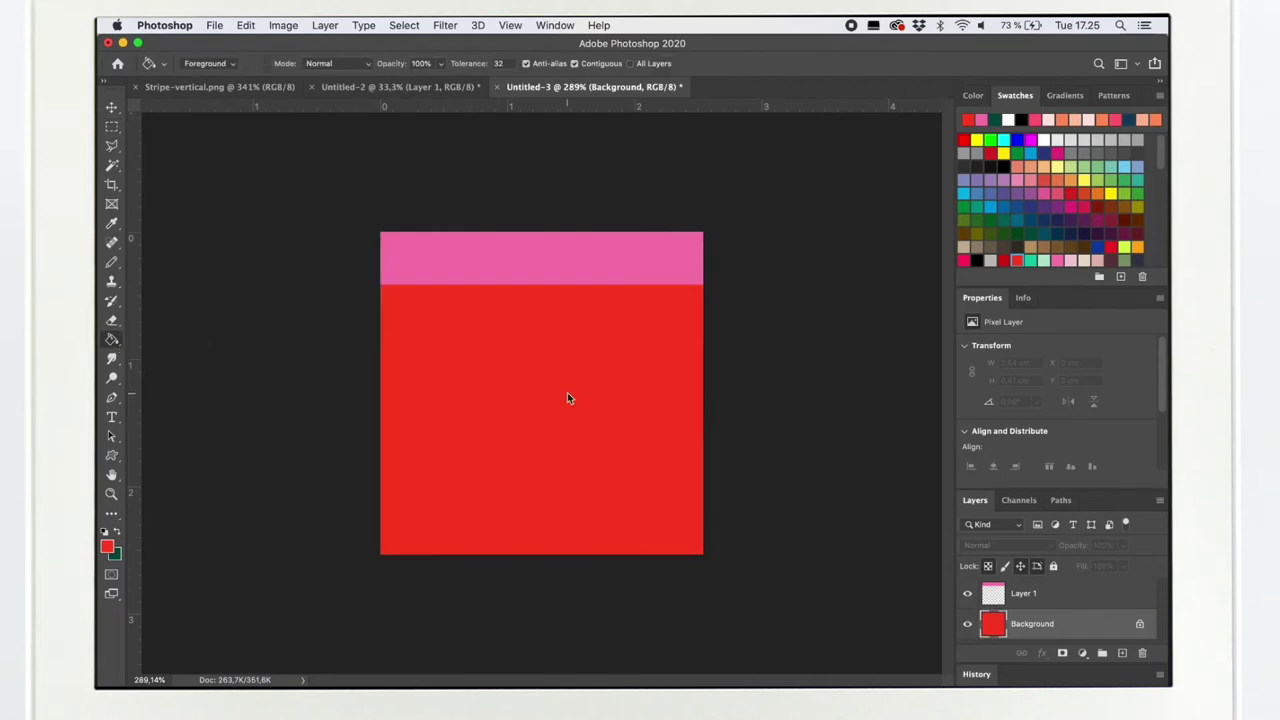
{"action": "left_click", "coordinate": [111, 130]}
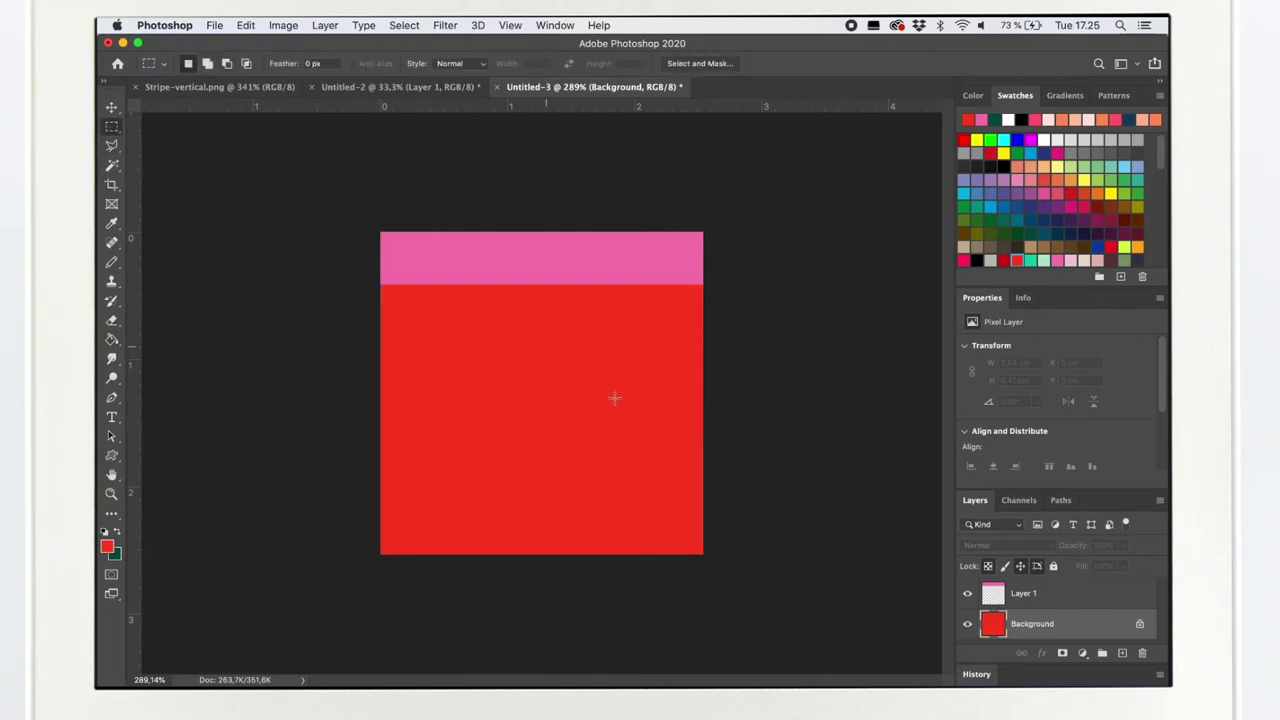
- On a new layer above the pink band, fill a thin band across the tile with white
{"action": "left_click", "coordinate": [1083, 598]}
{"action": "left_click", "coordinate": [1122, 653]}
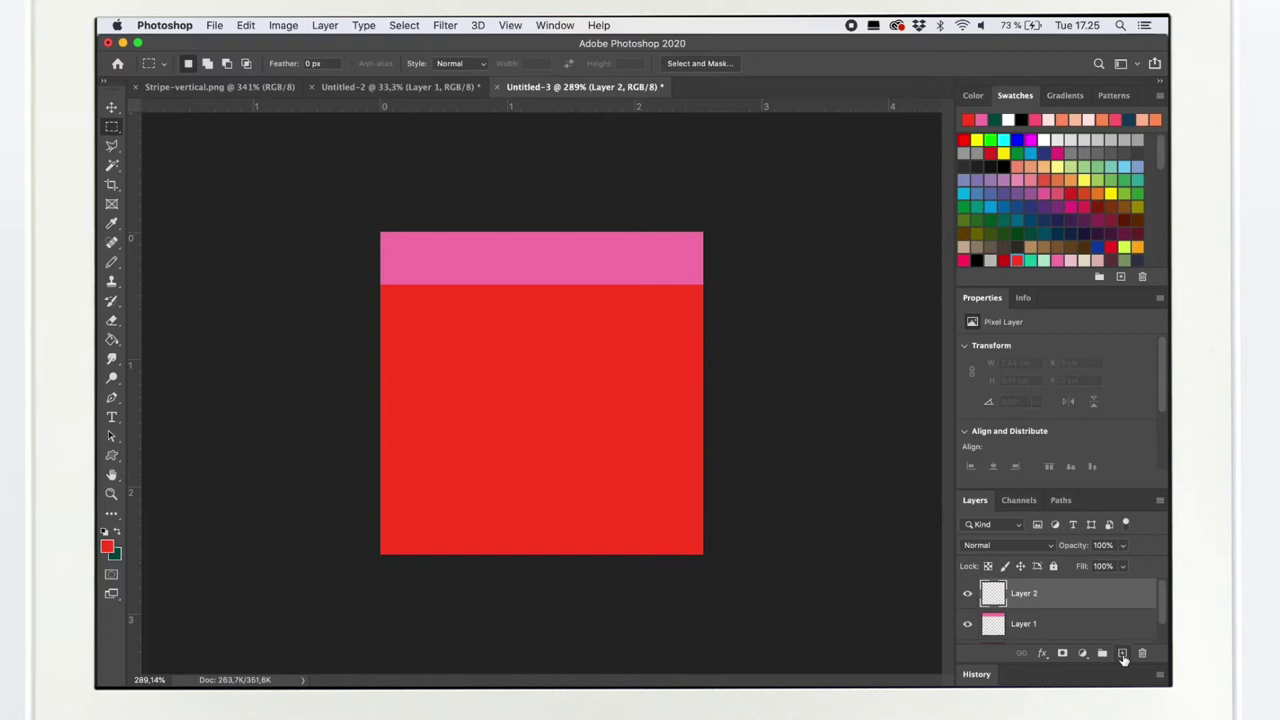
{"action": "left_click_drag", "start_coordinate": [380, 364], "coordinate": [754, 379]}
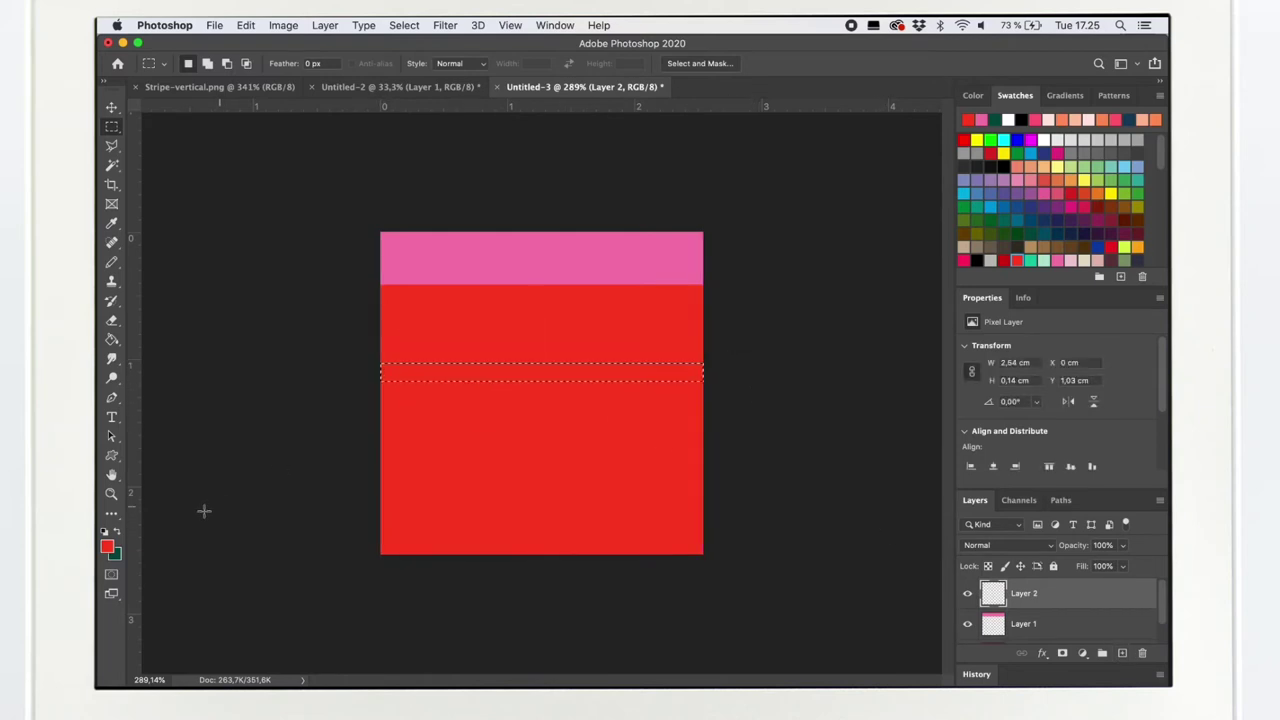
{"action": "key", "text": "d"}
{"action": "left_click", "coordinate": [118, 536]}
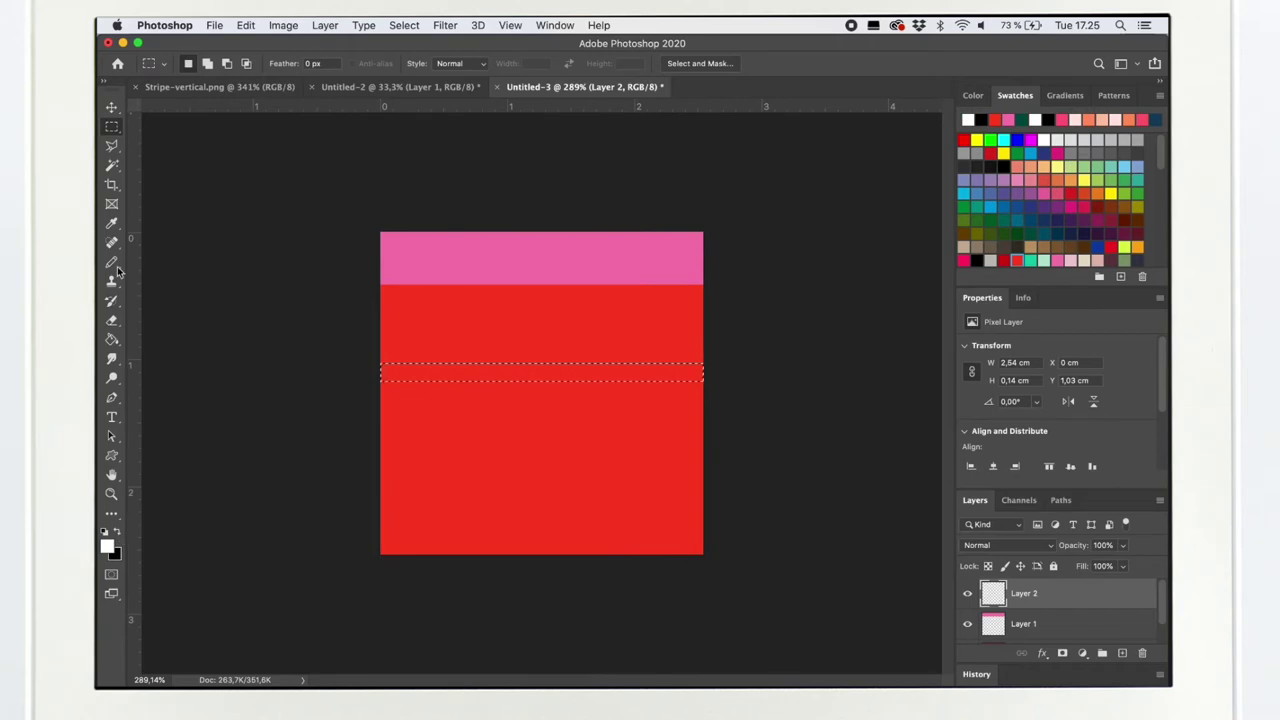
{"action": "left_click", "coordinate": [111, 339]}
{"action": "left_click", "coordinate": [558, 375]}
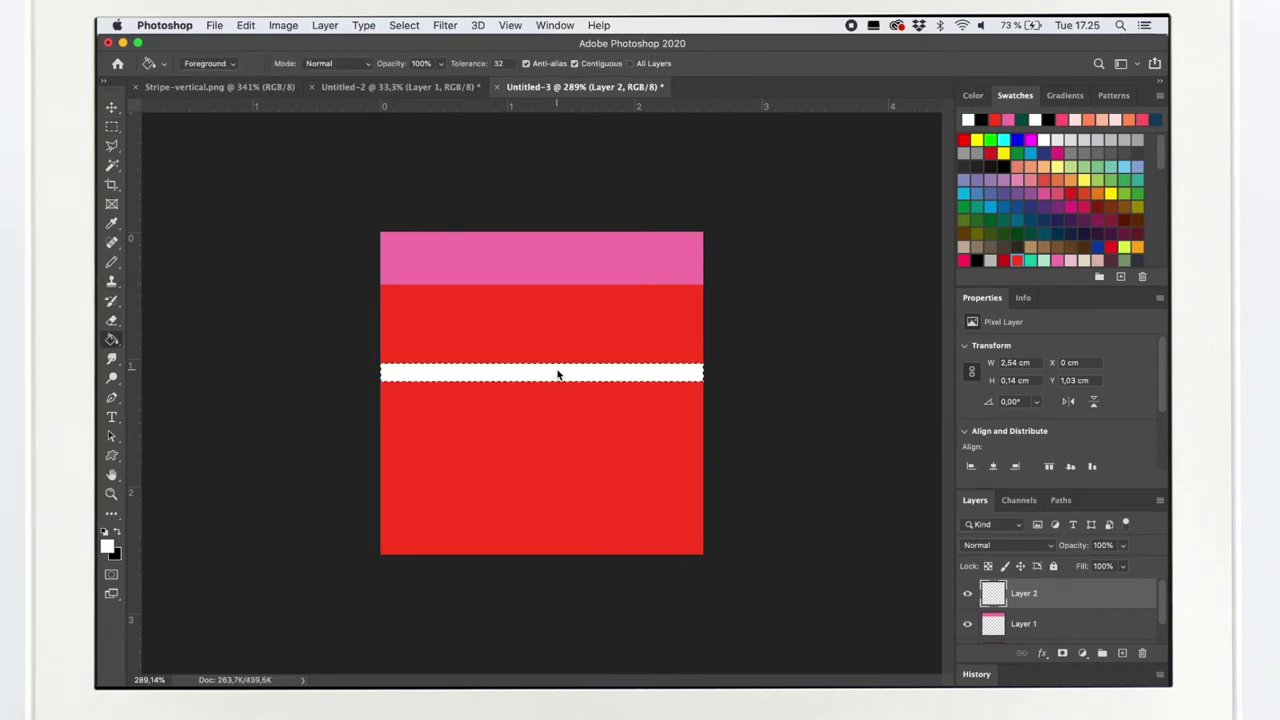
{"action": "left_click", "coordinate": [112, 128]}
{"action": "left_click", "coordinate": [320, 389]}
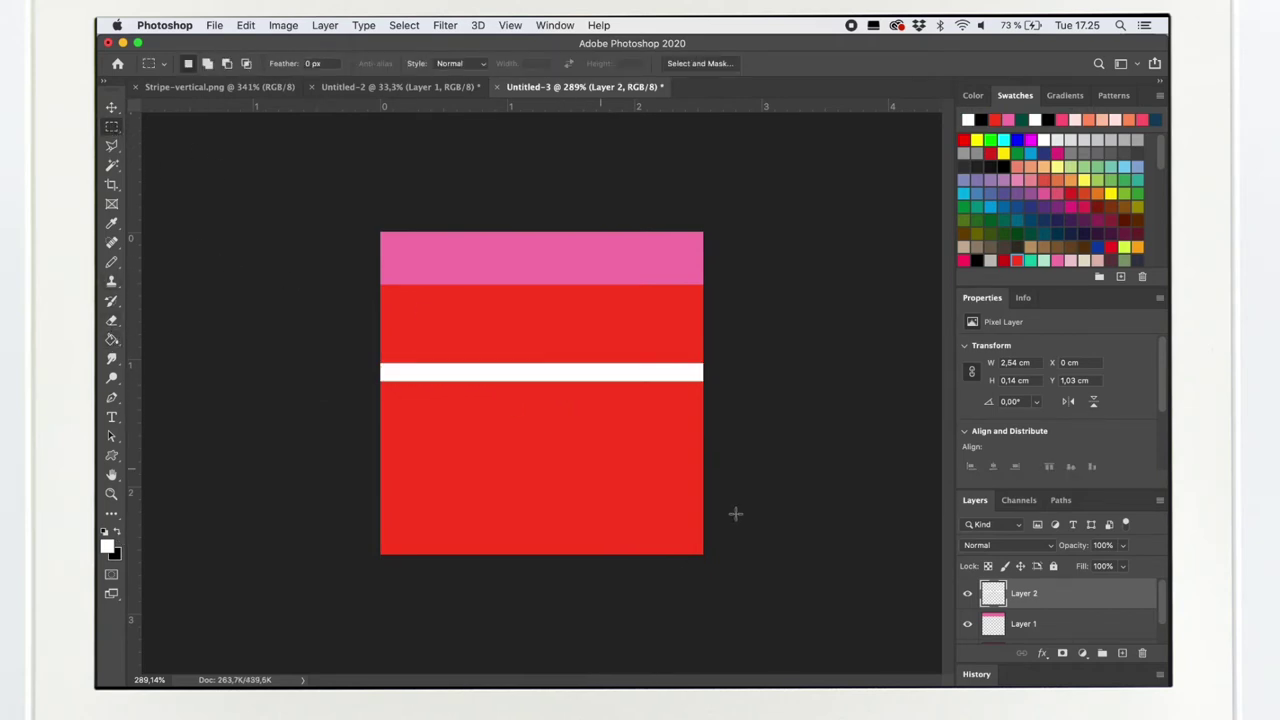
- Duplicate the white stripe layer and move the copy 0,64 cm lower
{"action": "right_click", "coordinate": [1055, 597]}
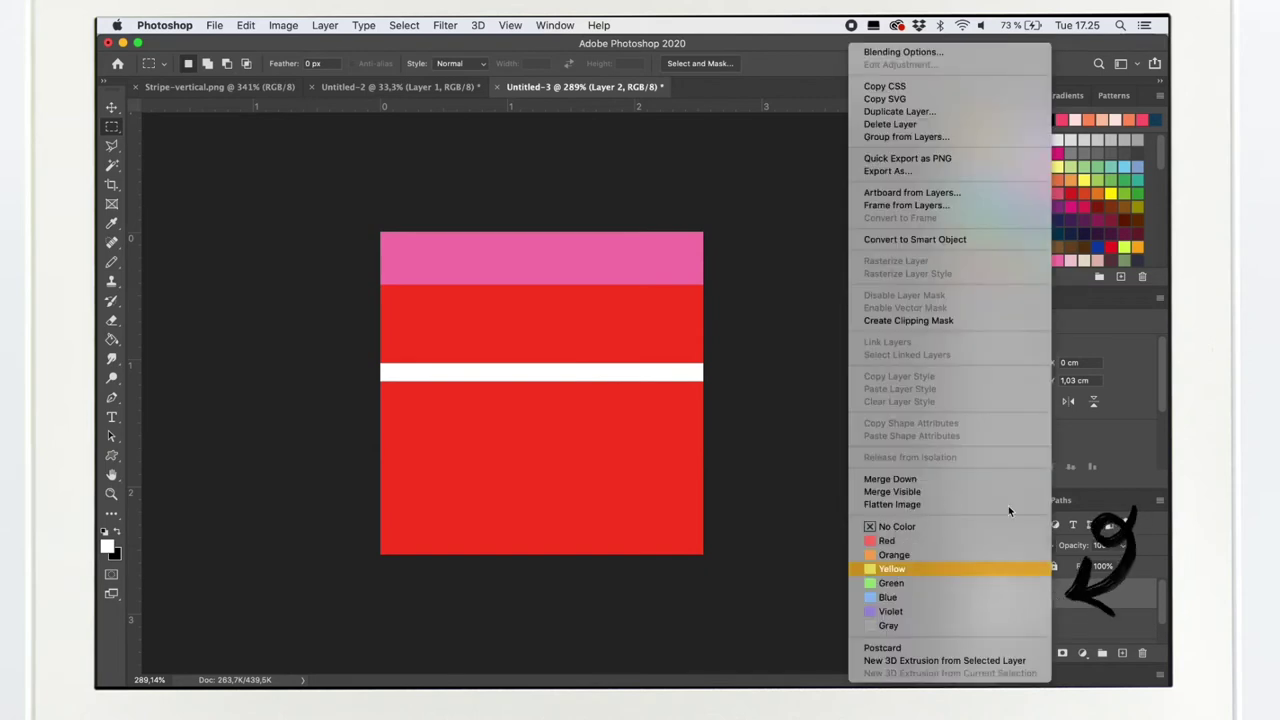
{"action": "left_click", "coordinate": [929, 111]}
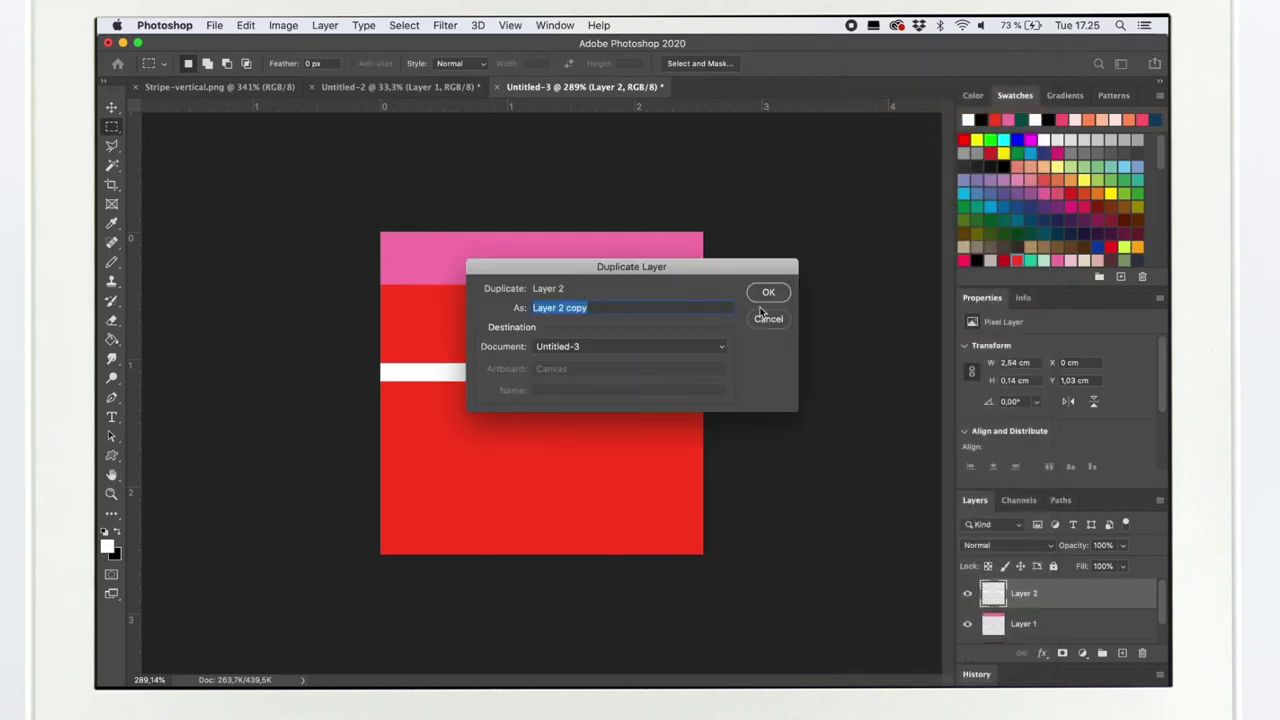
{"action": "left_click", "coordinate": [767, 294]}
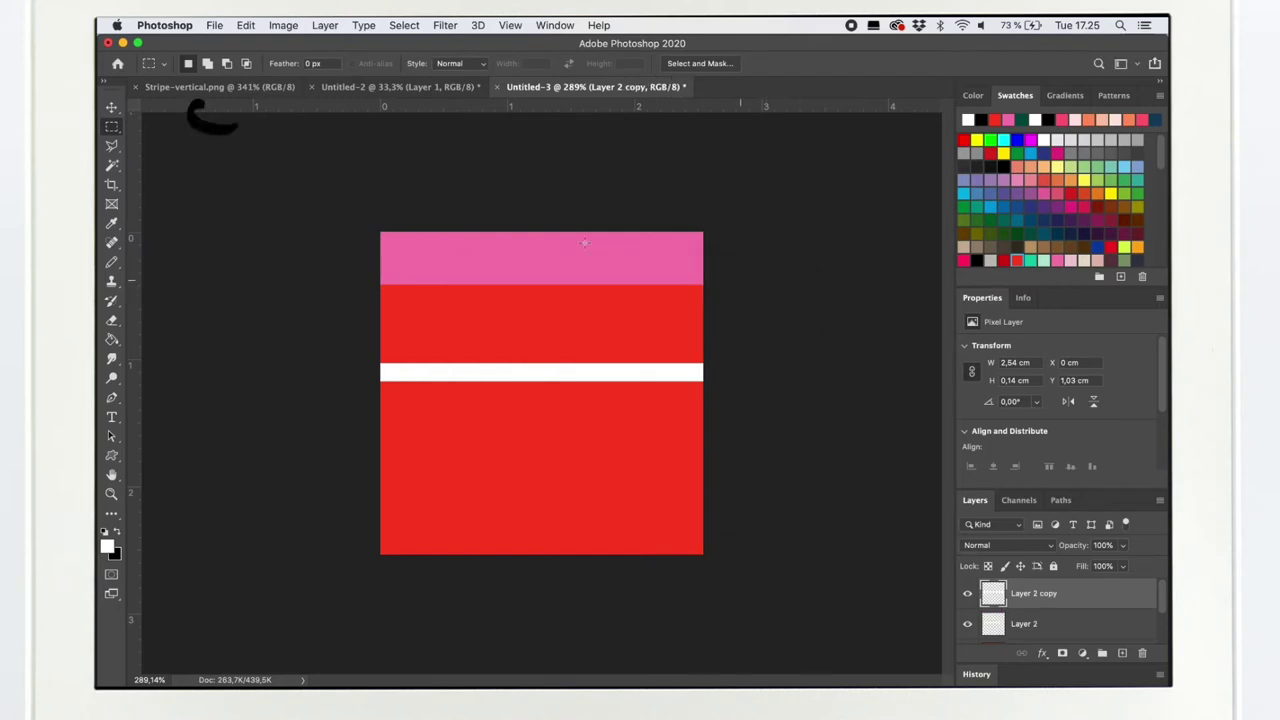
{"action": "left_click", "coordinate": [112, 108]}
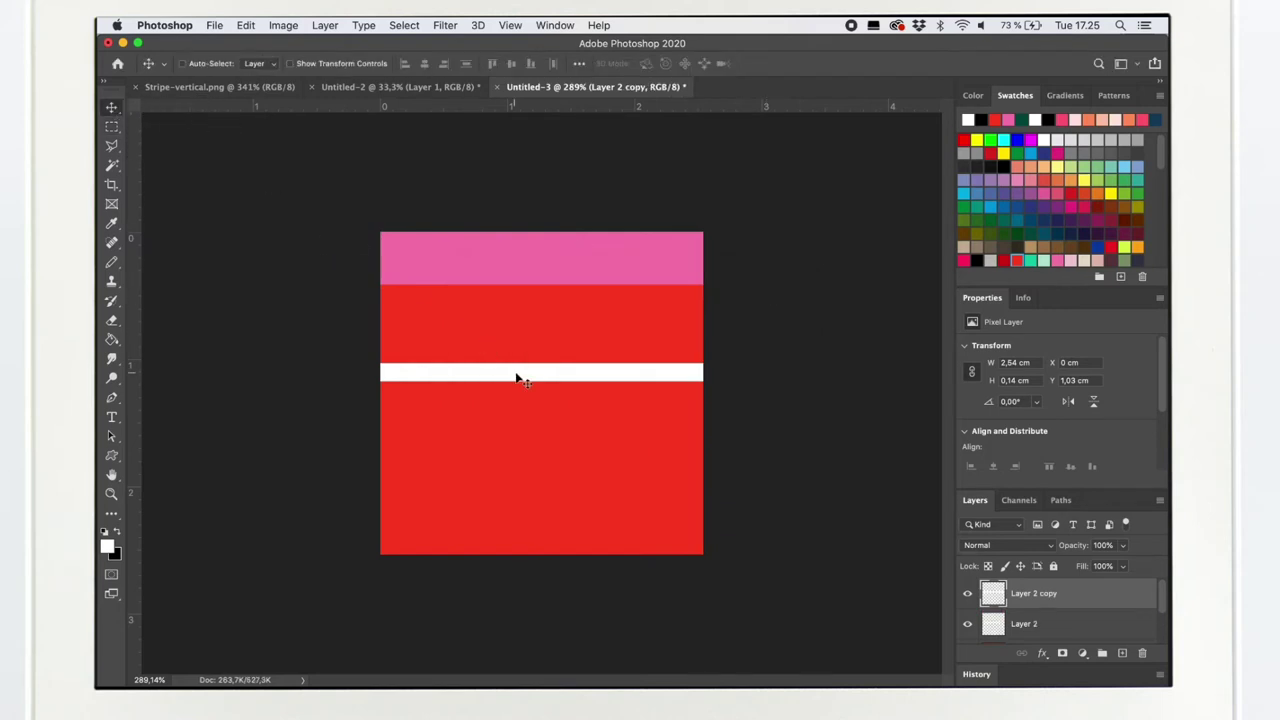
{"action": "left_click_drag", "start_coordinate": [517, 379], "coordinate": [518, 460]}
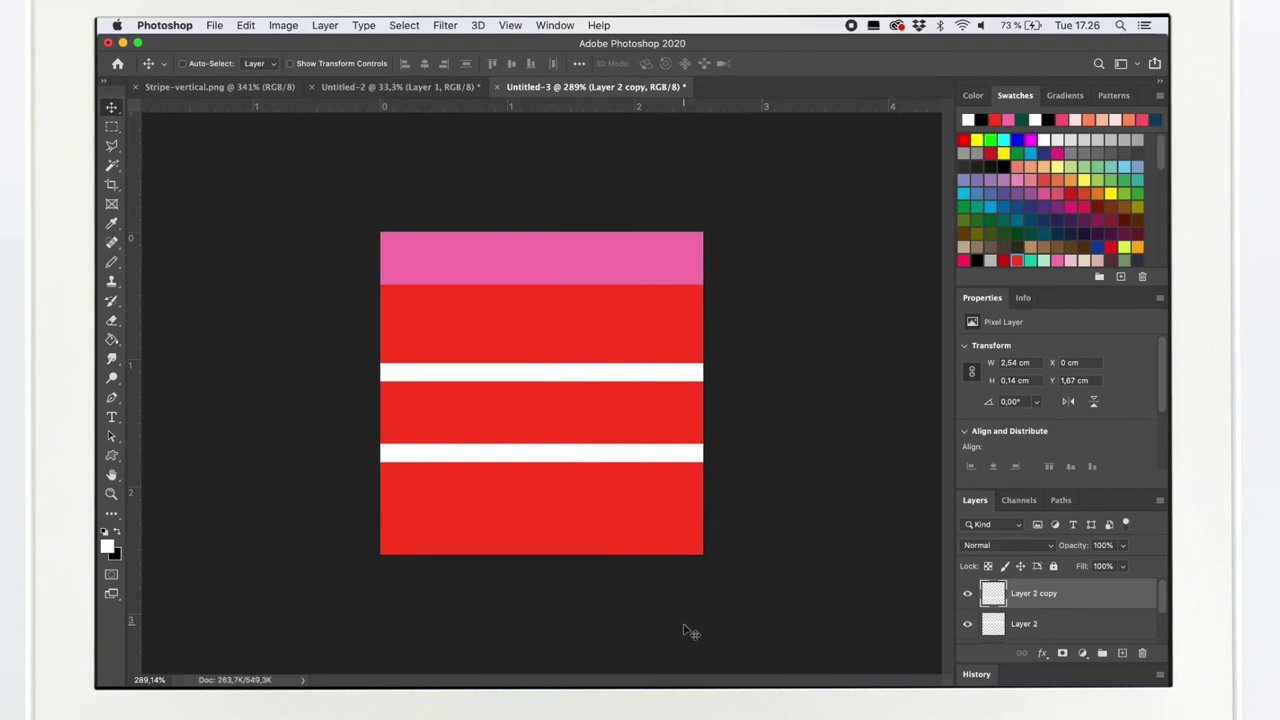
- Define the striped tile as a pattern named beginning 'Stripe-Pink-H'
{"action": "left_click", "coordinate": [244, 25]}
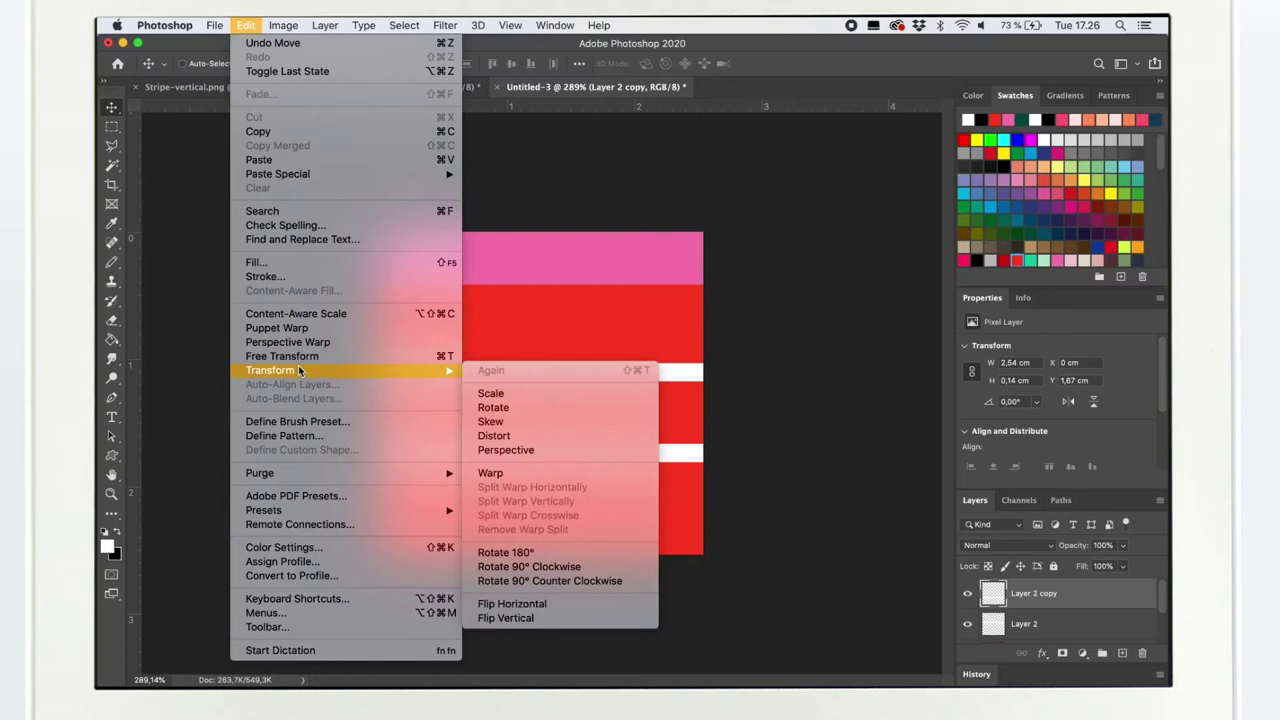
{"action": "left_click", "coordinate": [284, 435]}
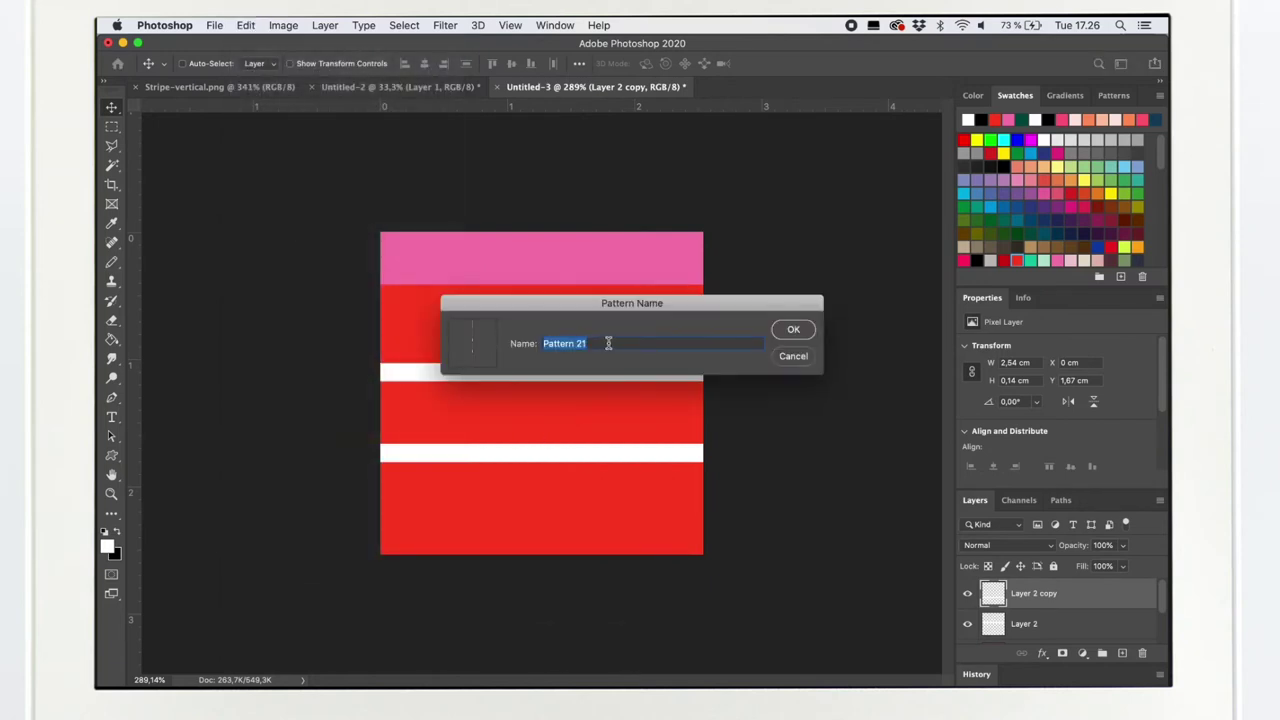
{"action": "key", "text": "BackSpace"}
{"action": "left_click", "coordinate": [793, 330]}
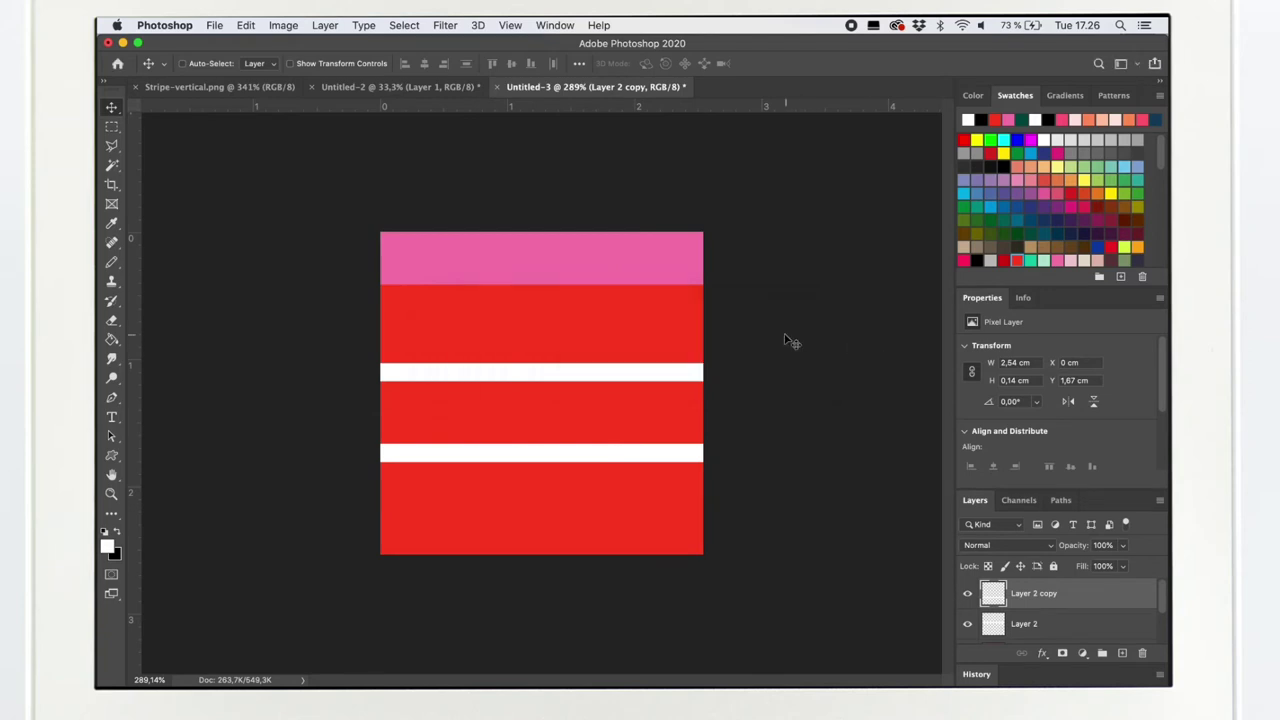
- In the A4 document Untitled-2, fill a new layer with the pink stripe pattern and zoom in
{"action": "left_click", "coordinate": [400, 88]}
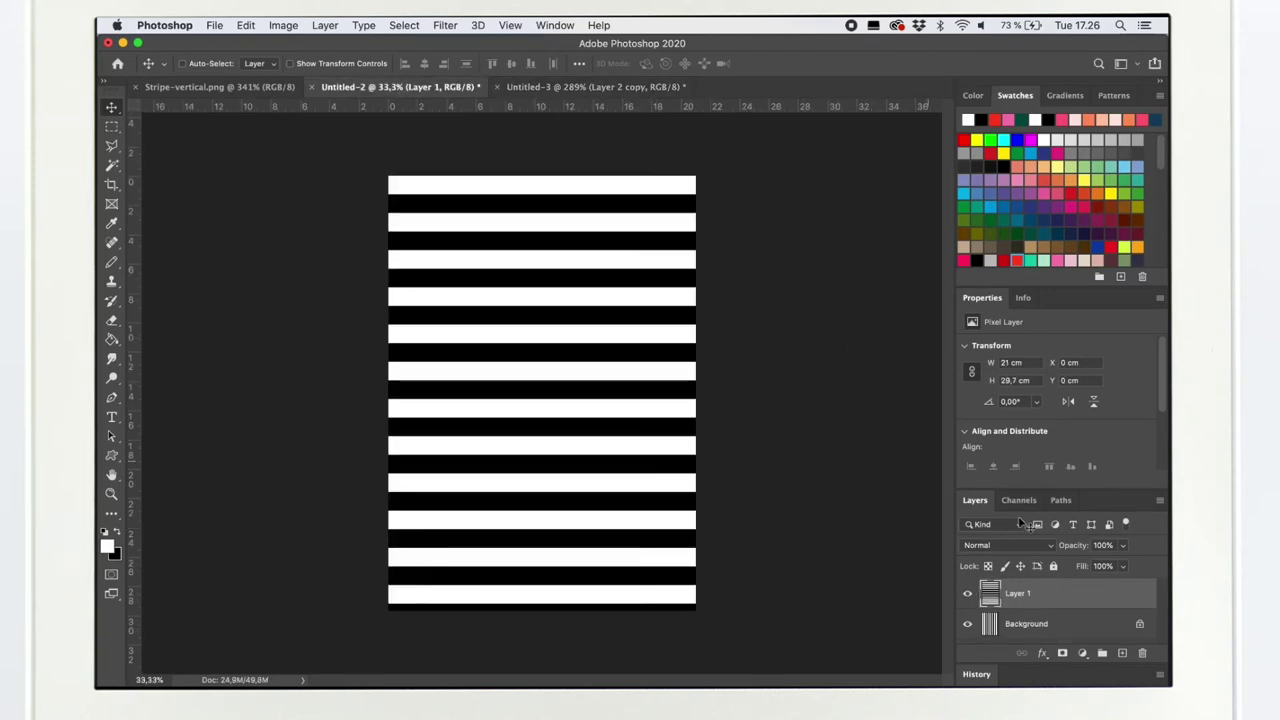
{"action": "left_click", "coordinate": [1121, 653]}
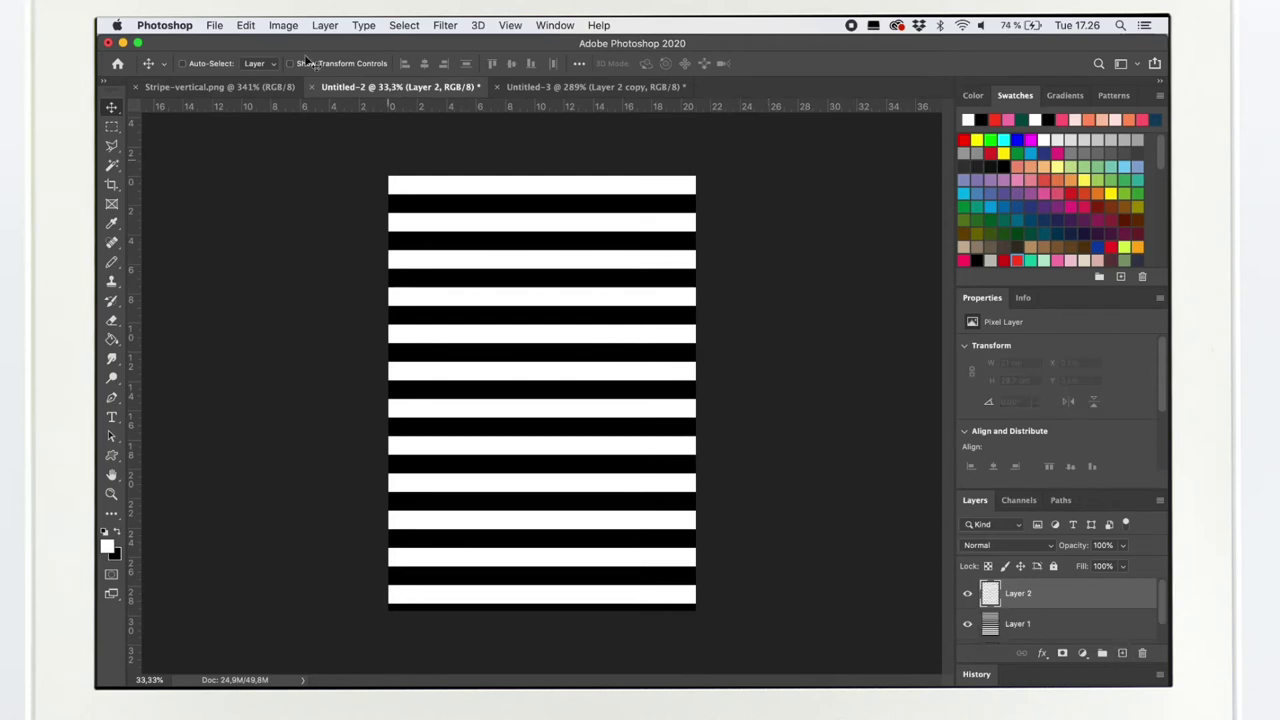
{"action": "left_click", "coordinate": [243, 25]}
{"action": "left_click", "coordinate": [280, 262]}
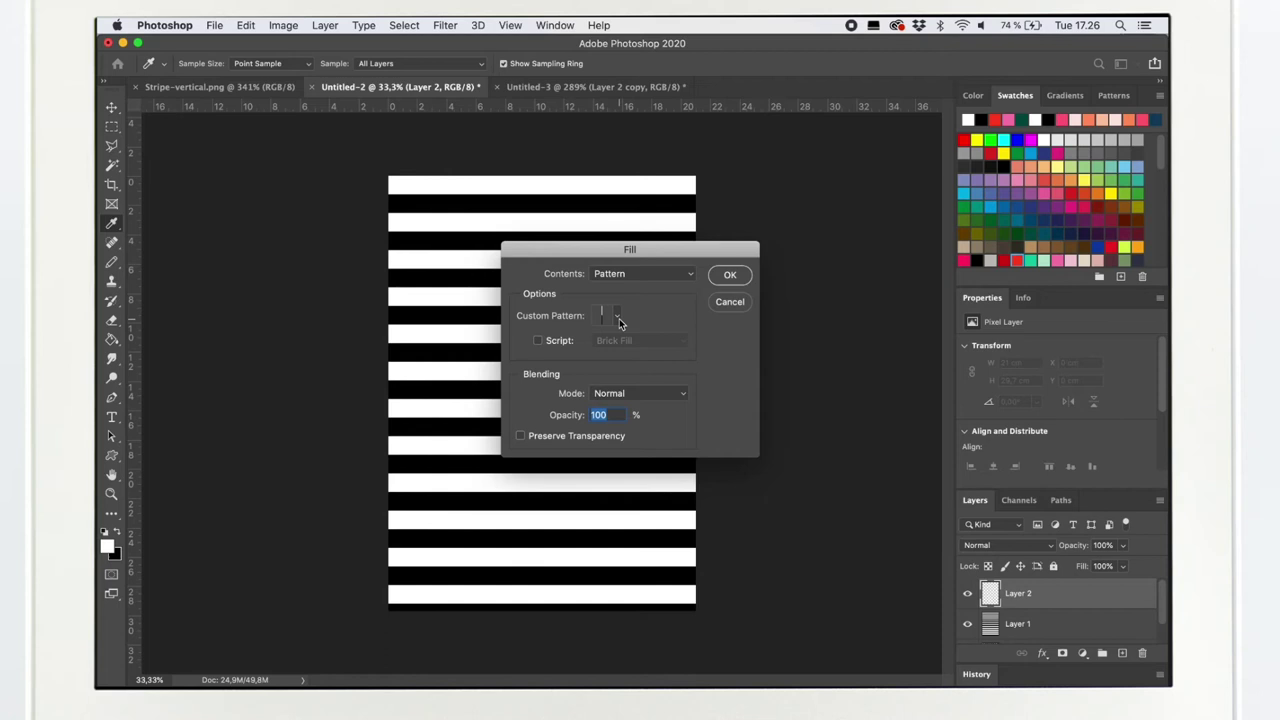
{"action": "left_click", "coordinate": [617, 316]}
{"action": "left_click", "coordinate": [555, 416]}
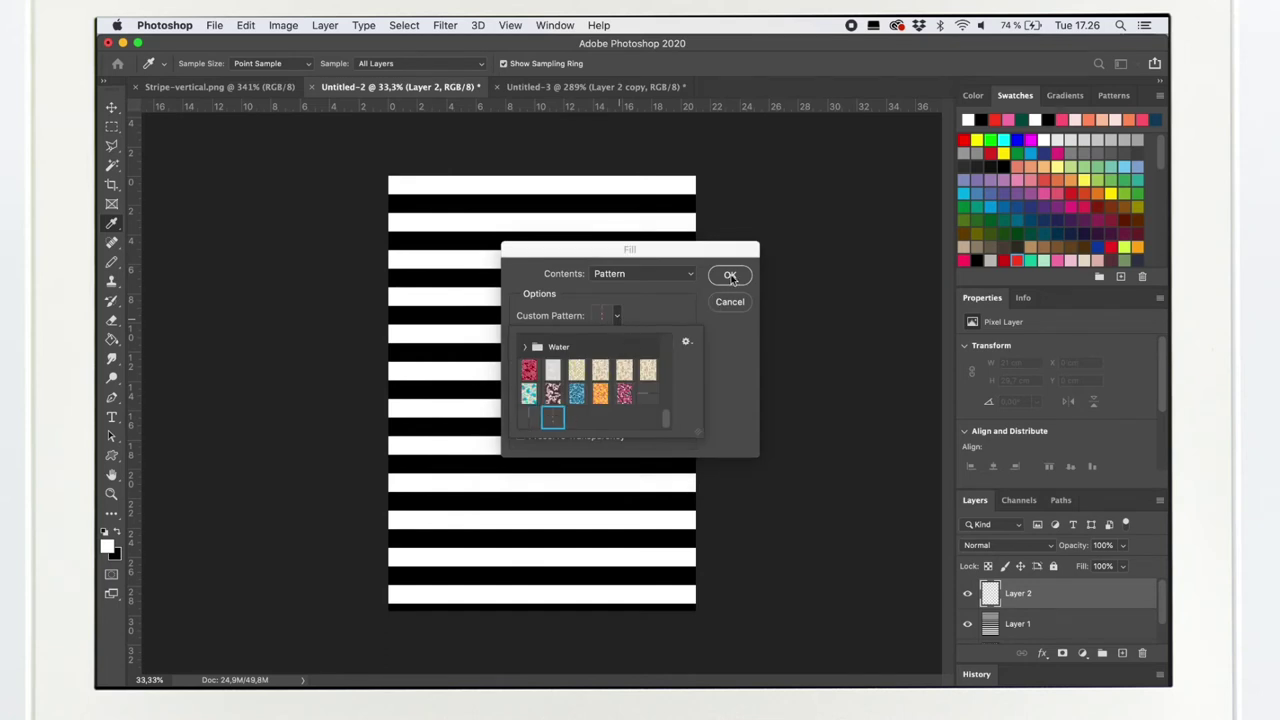
{"action": "left_click", "coordinate": [731, 277]}
{"action": "left_click", "coordinate": [733, 279]}
{"action": "key", "text": "v"}
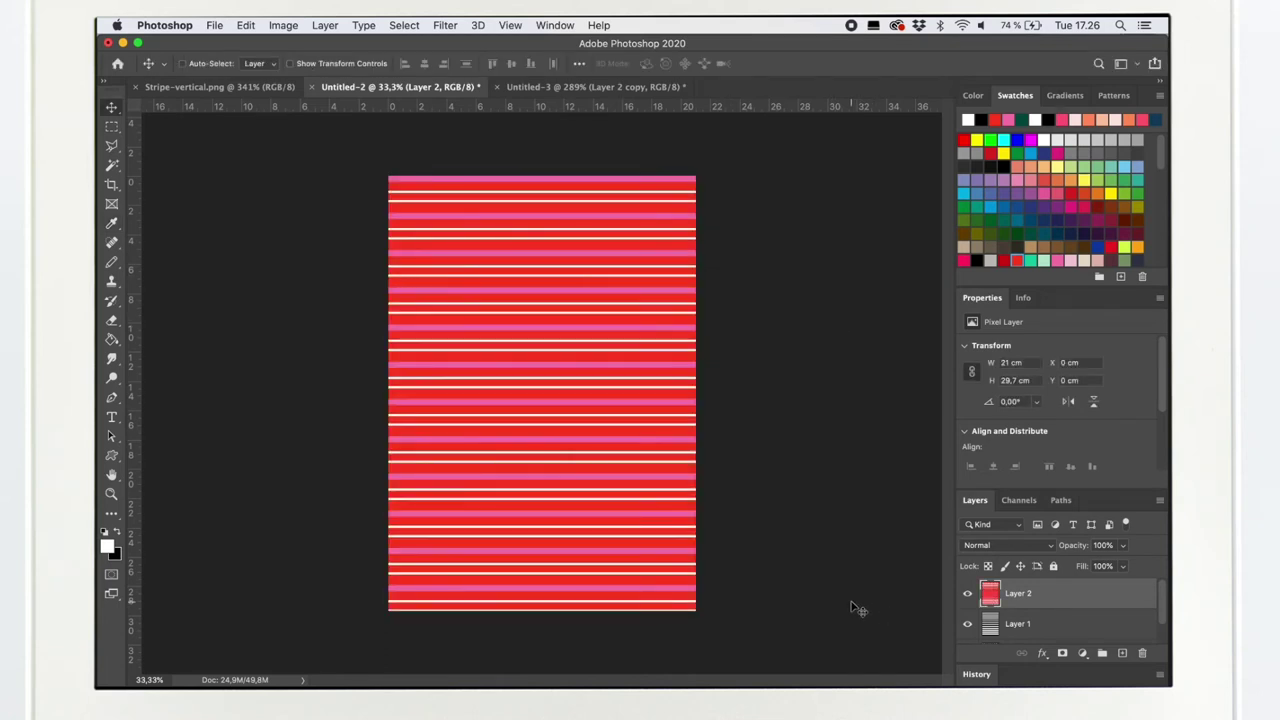
{"action": "key", "text": "super+plus"}
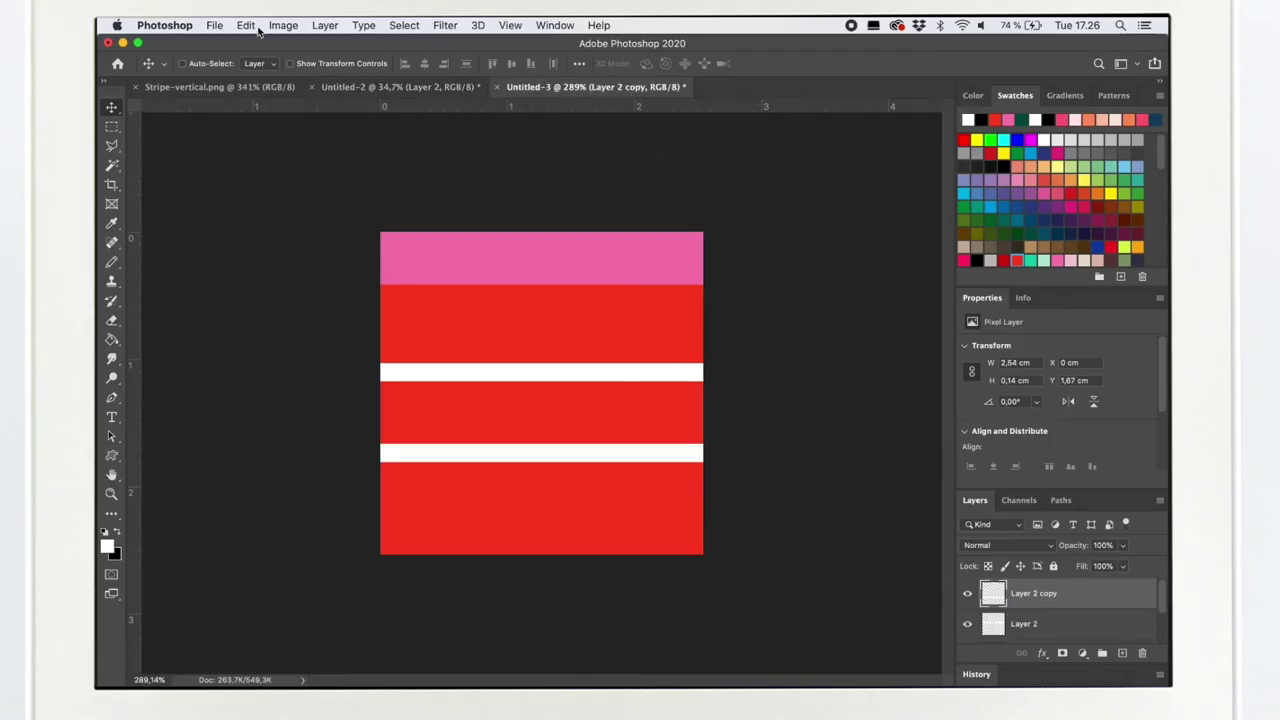
- Save the stripe tile in PNG format, renaming it Stripe-PinkHorizontal.png and accepting the PNG options
{"action": "left_click", "coordinate": [214, 25]}
{"action": "left_click", "coordinate": [236, 193]}
{"action": "left_click", "coordinate": [760, 453]}
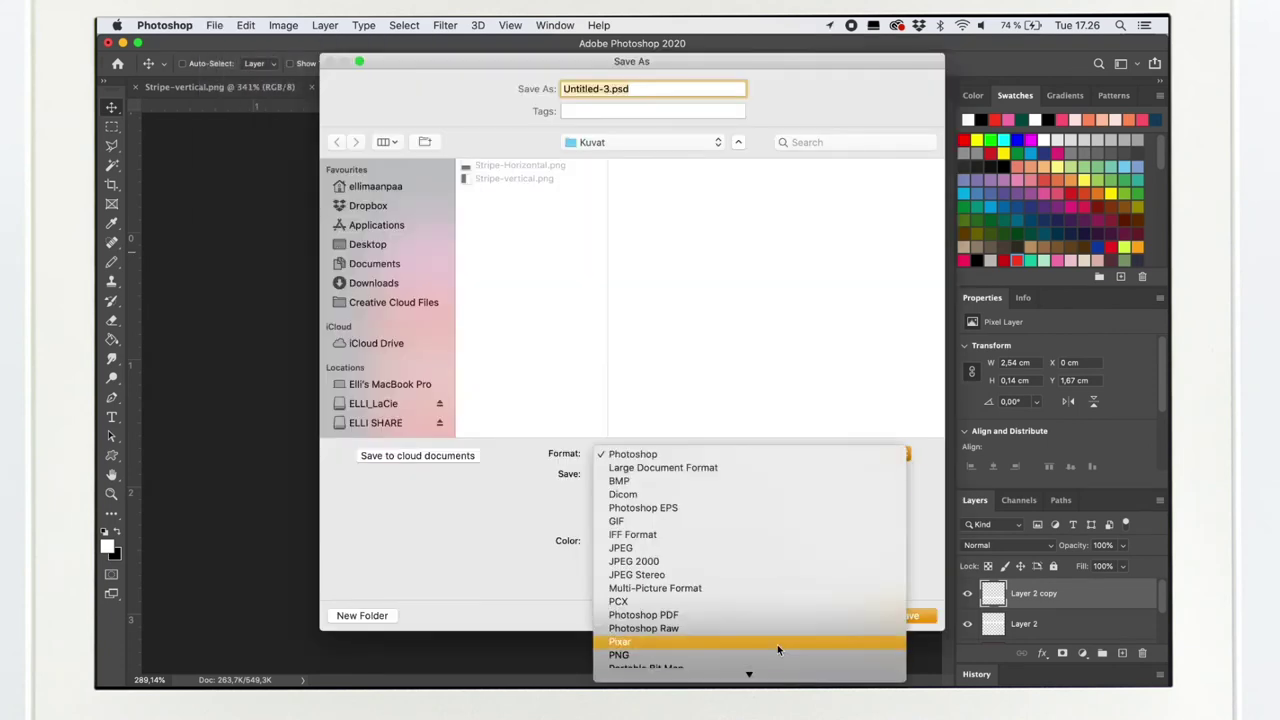
{"action": "left_click", "coordinate": [777, 644]}
{"action": "left_click", "coordinate": [517, 166]}
{"action": "type", "text": "Pink-"}
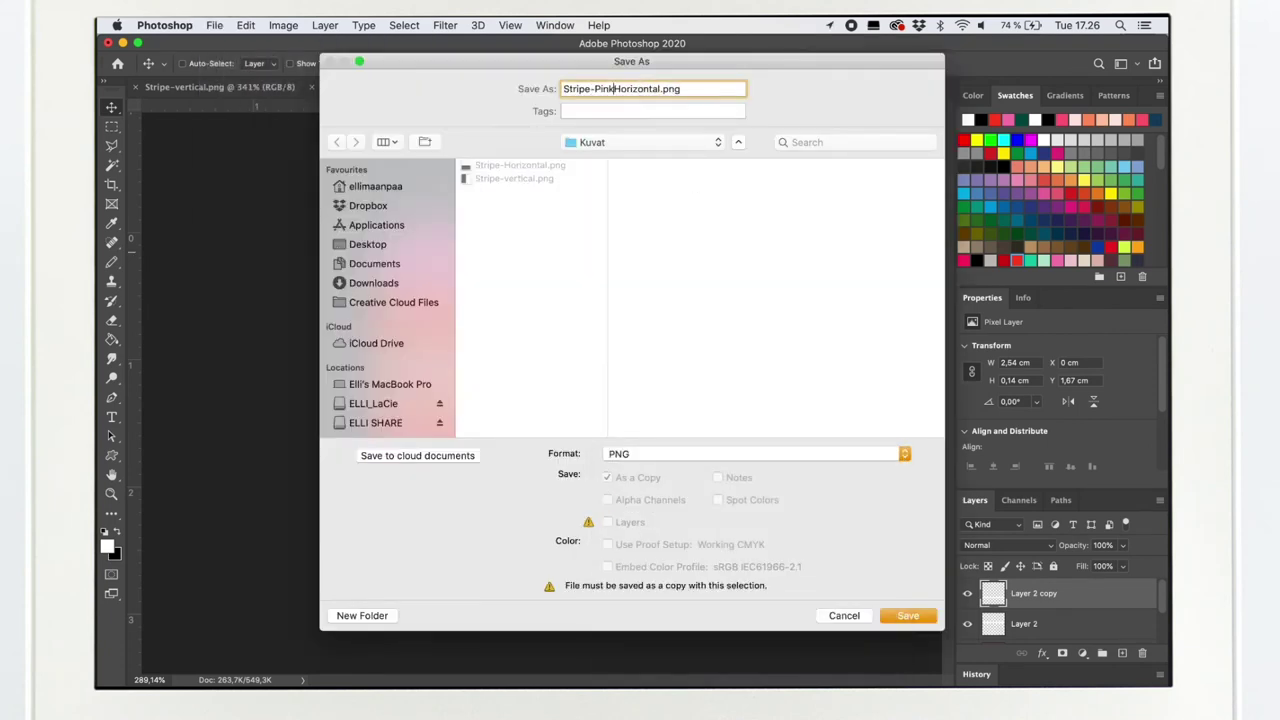
{"action": "left_click", "coordinate": [907, 615]}
{"action": "left_click", "coordinate": [724, 311]}
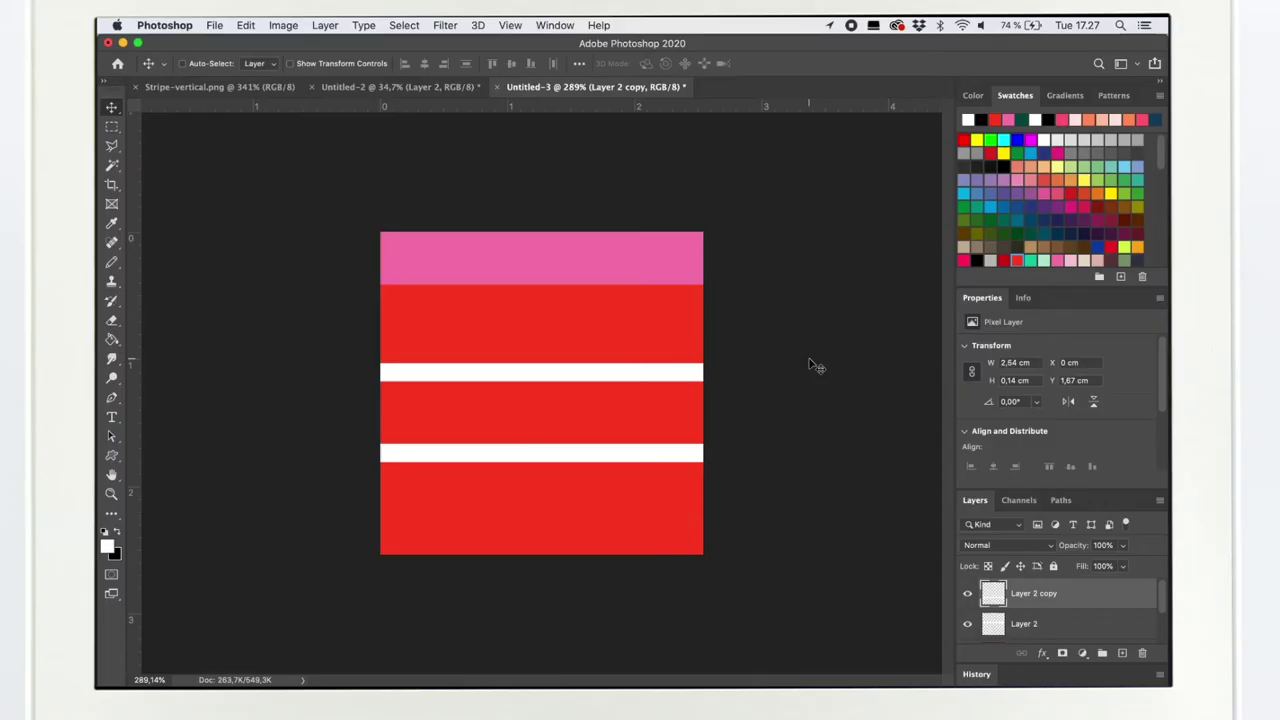
- Create a new 300 × 300 px document at 300 ppi resolution
{"action": "left_click", "coordinate": [214, 25]}
{"action": "left_click", "coordinate": [226, 40]}
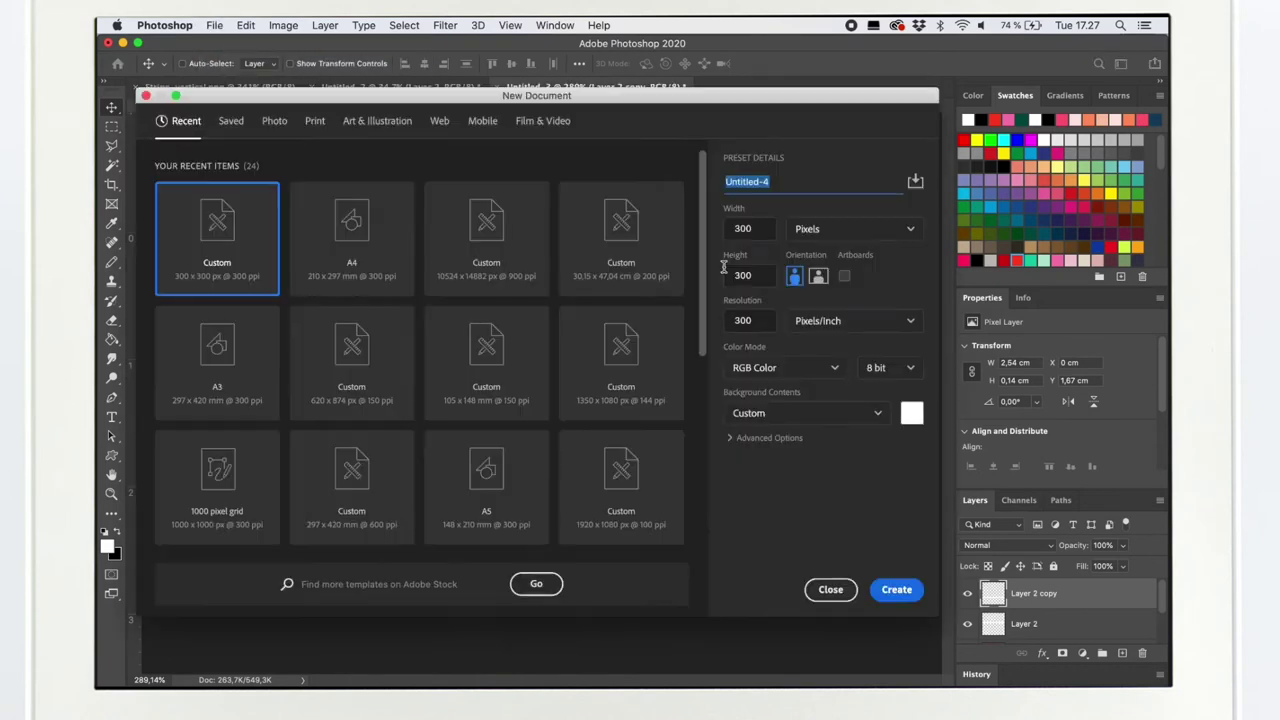
{"action": "double_click", "coordinate": [745, 320]}
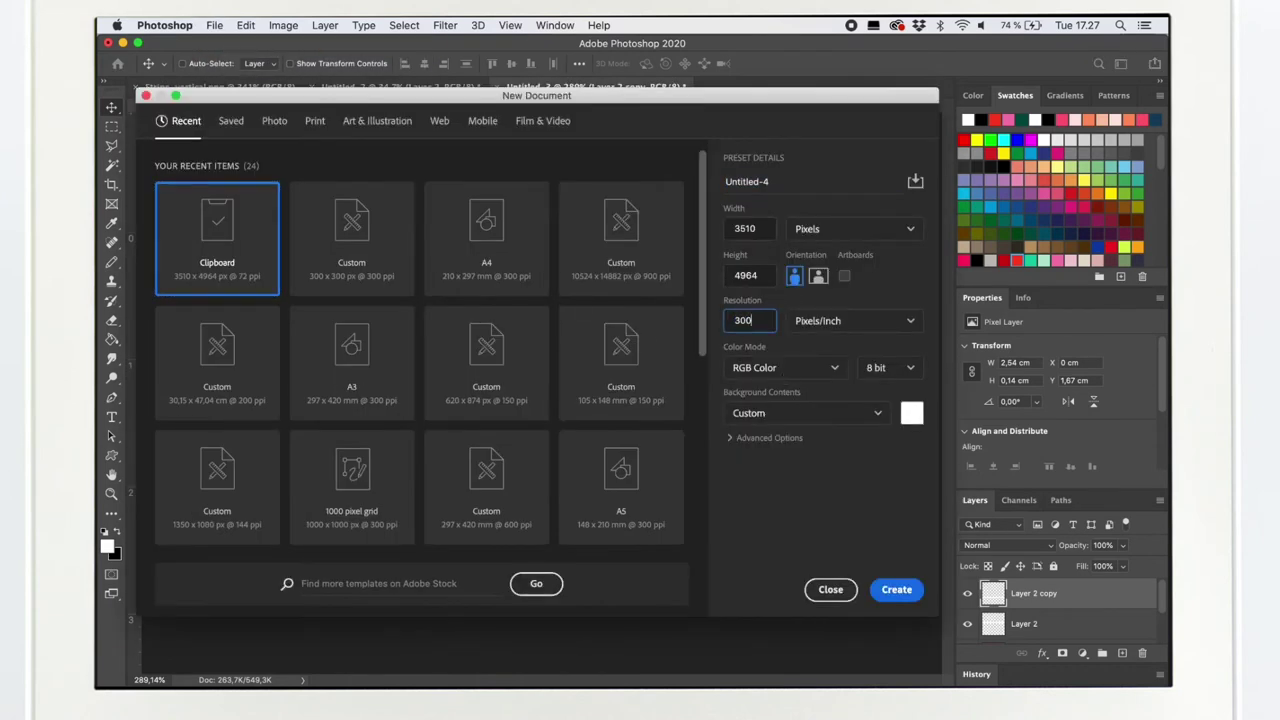
{"action": "type", "text": "300"}
{"action": "double_click", "coordinate": [744, 229]}
{"action": "type", "text": "300"}
{"action": "double_click", "coordinate": [740, 275]}
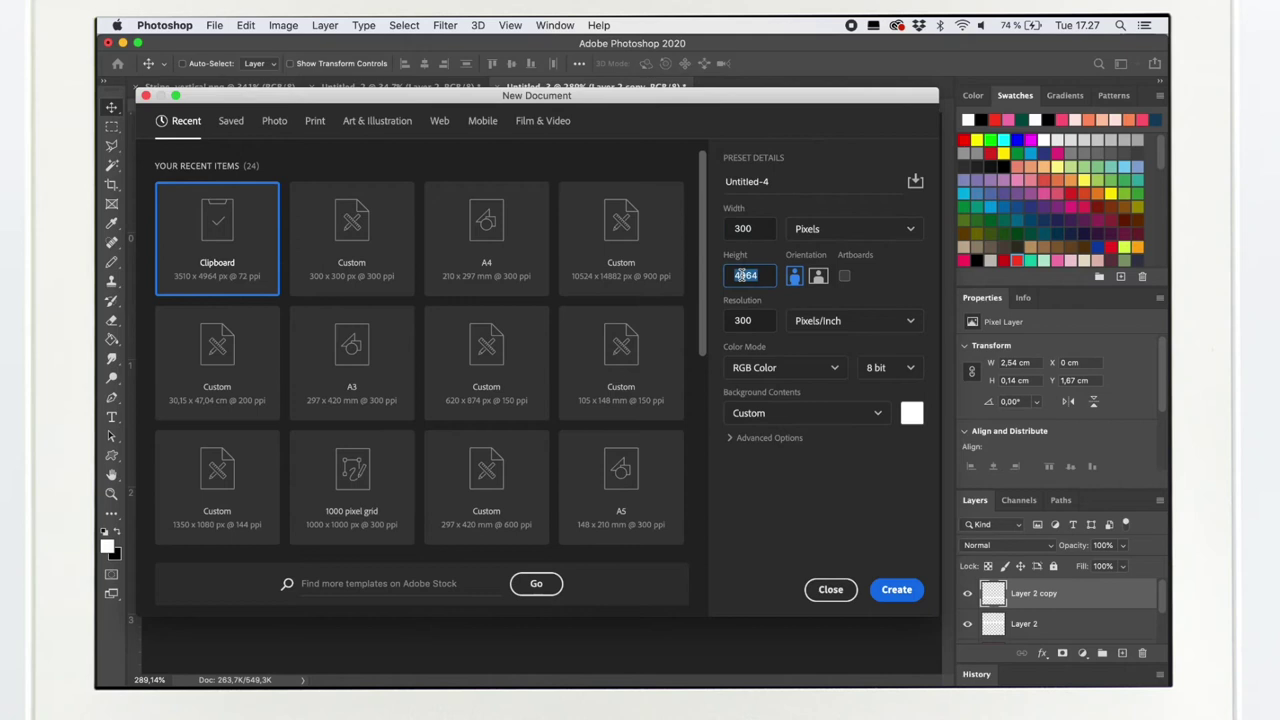
{"action": "type", "text": "300"}
{"action": "left_click", "coordinate": [896, 589]}
{"action": "scroll", "coordinate": [600, 337], "scroll_direction": "up", "scroll_amount": 3}
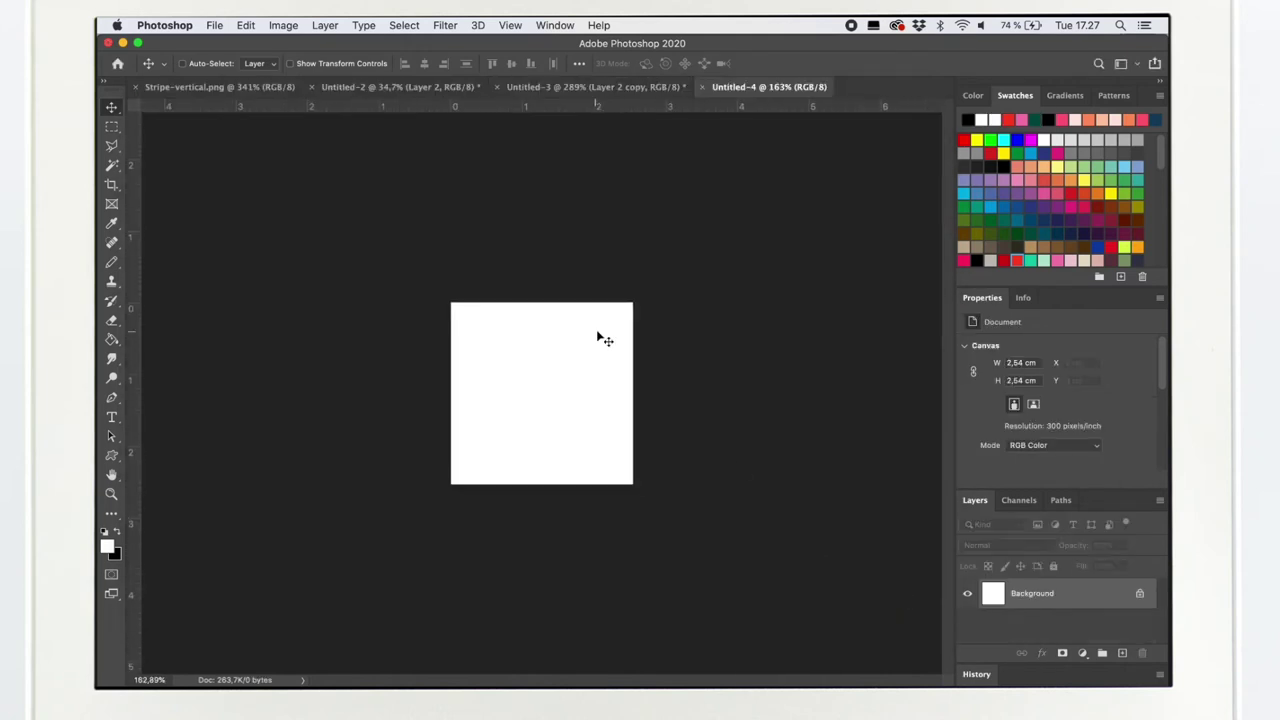
{"action": "scroll", "coordinate": [603, 337], "scroll_direction": "up", "scroll_amount": 3}
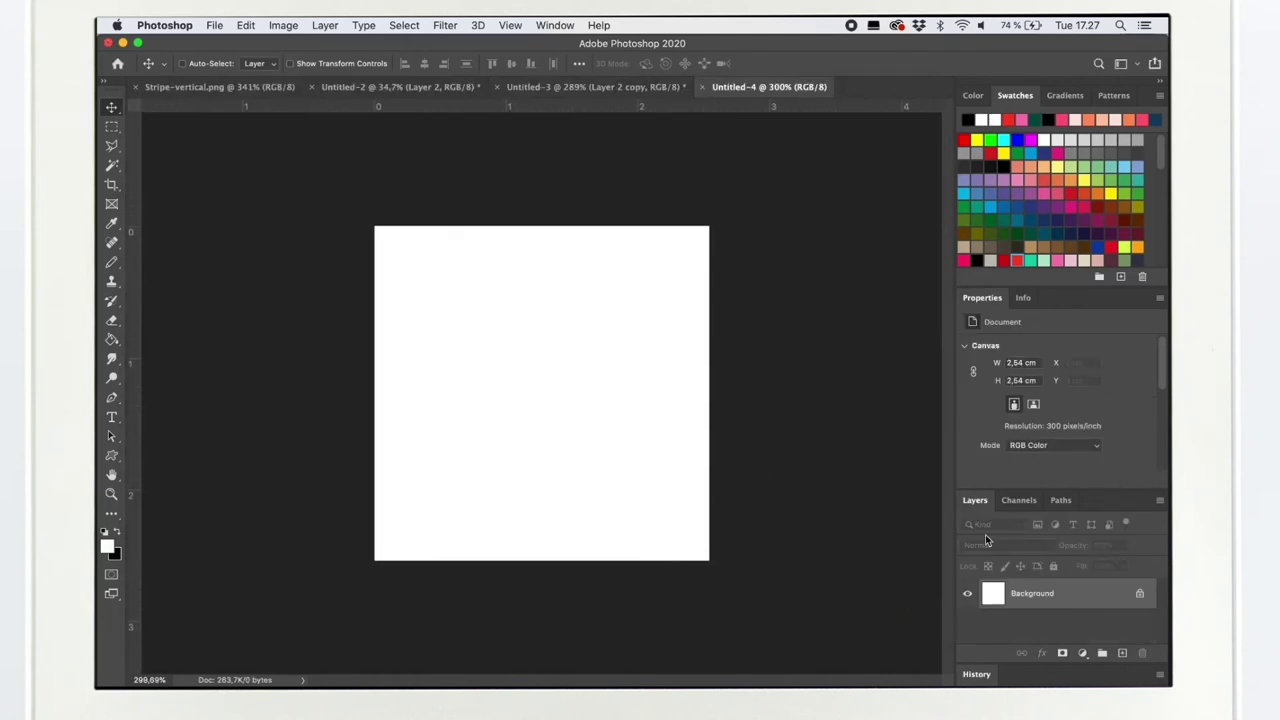
- Add a vertical guide and a horizontal guide crossing at the square's centre
{"action": "left_click", "coordinate": [510, 25]}
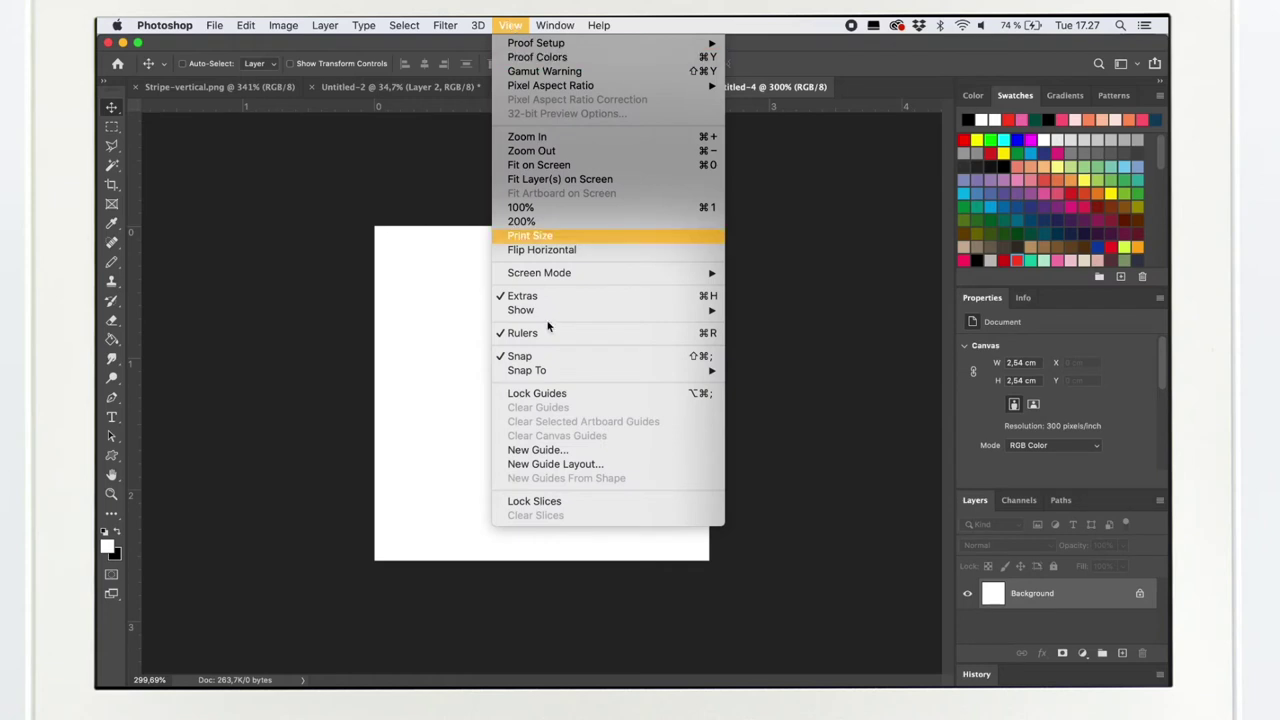
{"action": "left_click", "coordinate": [540, 449]}
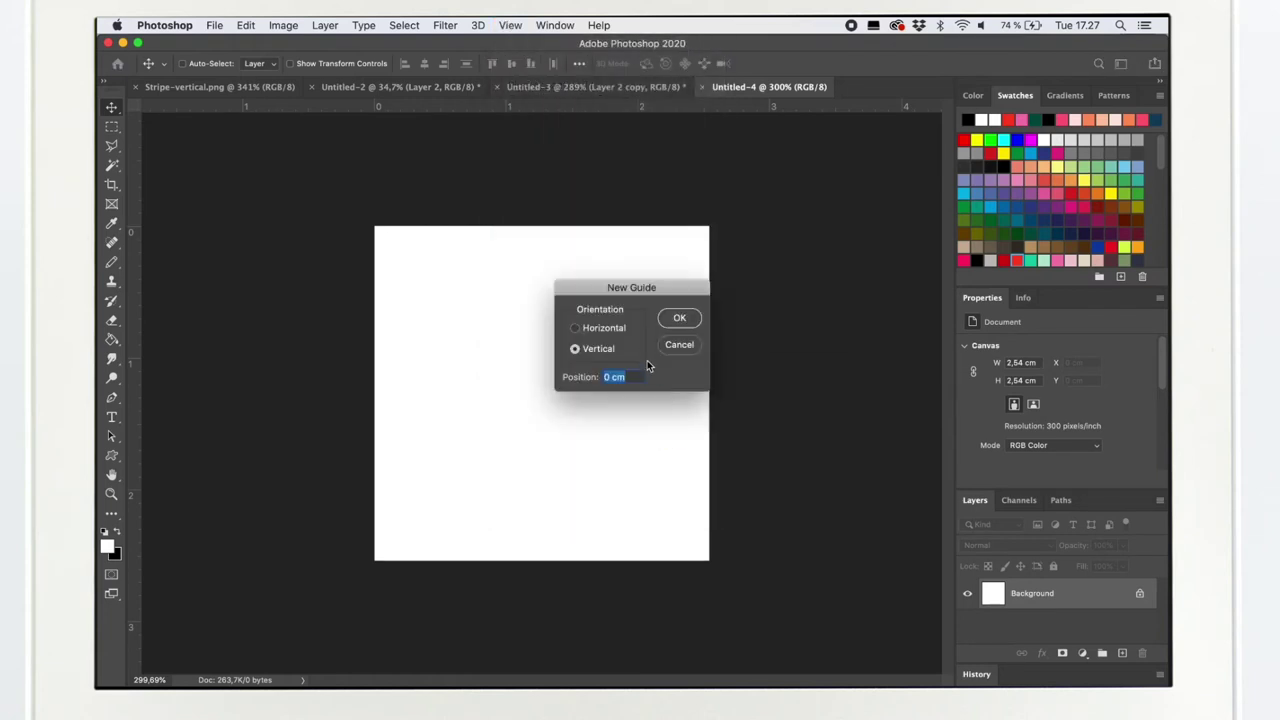
{"action": "type", "text": "50"}
{"action": "left_click", "coordinate": [680, 319]}
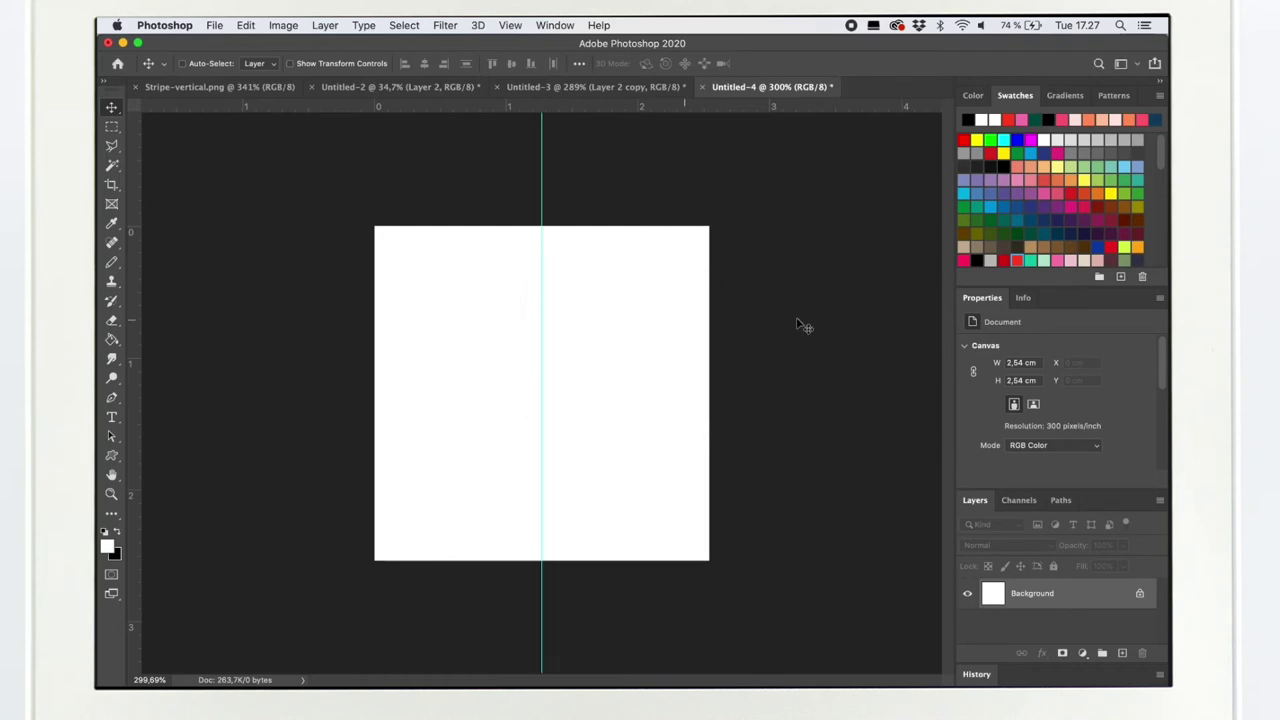
{"action": "left_click", "coordinate": [510, 25]}
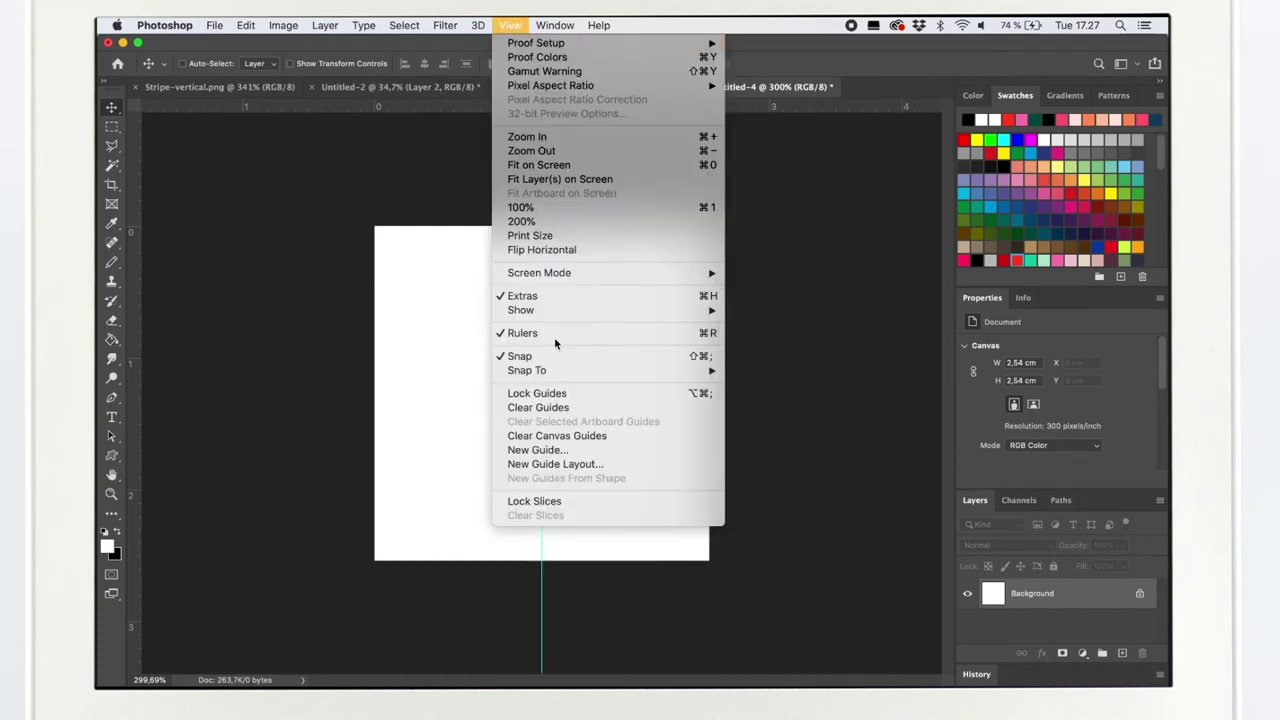
{"action": "left_click", "coordinate": [551, 453]}
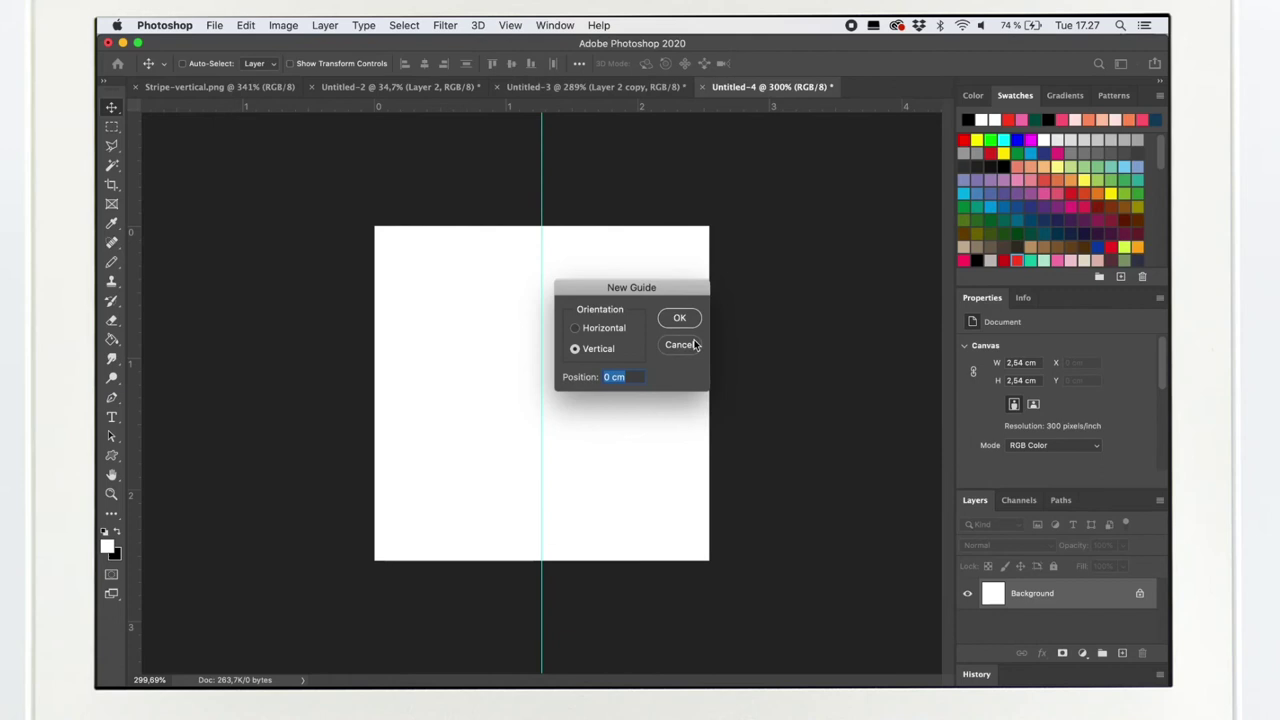
{"action": "type", "text": "6"}
{"action": "left_click", "coordinate": [577, 330]}
{"action": "left_click", "coordinate": [679, 318]}
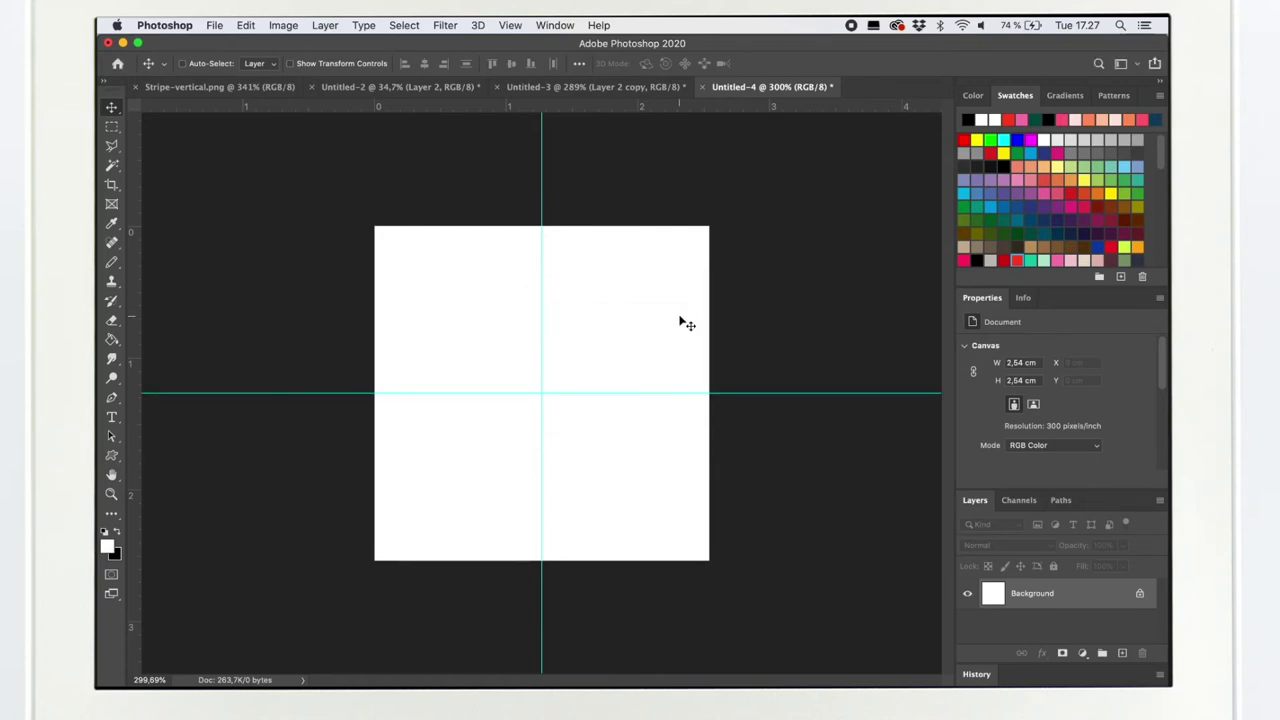
- On a new layer, fill the right half of the square with solid red and deselect
{"action": "left_click", "coordinate": [1120, 652]}
{"action": "left_click", "coordinate": [112, 127]}
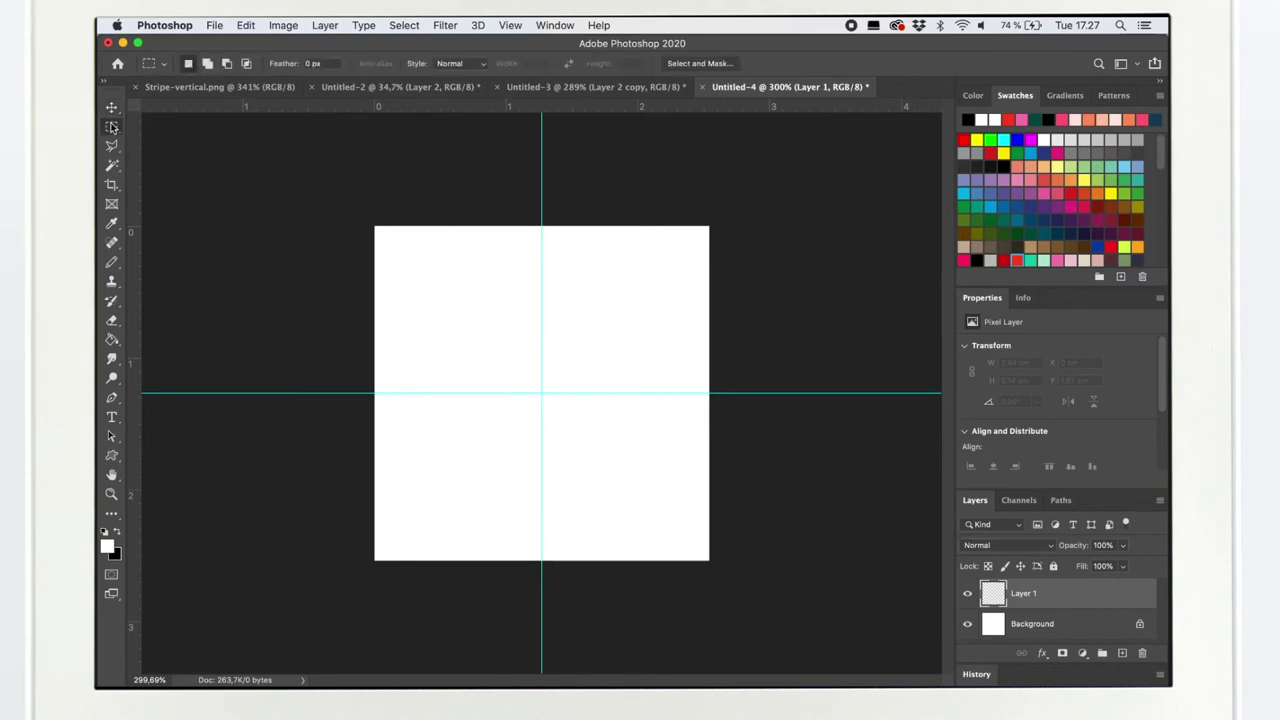
{"action": "left_click_drag", "start_coordinate": [542, 226], "coordinate": [781, 647]}
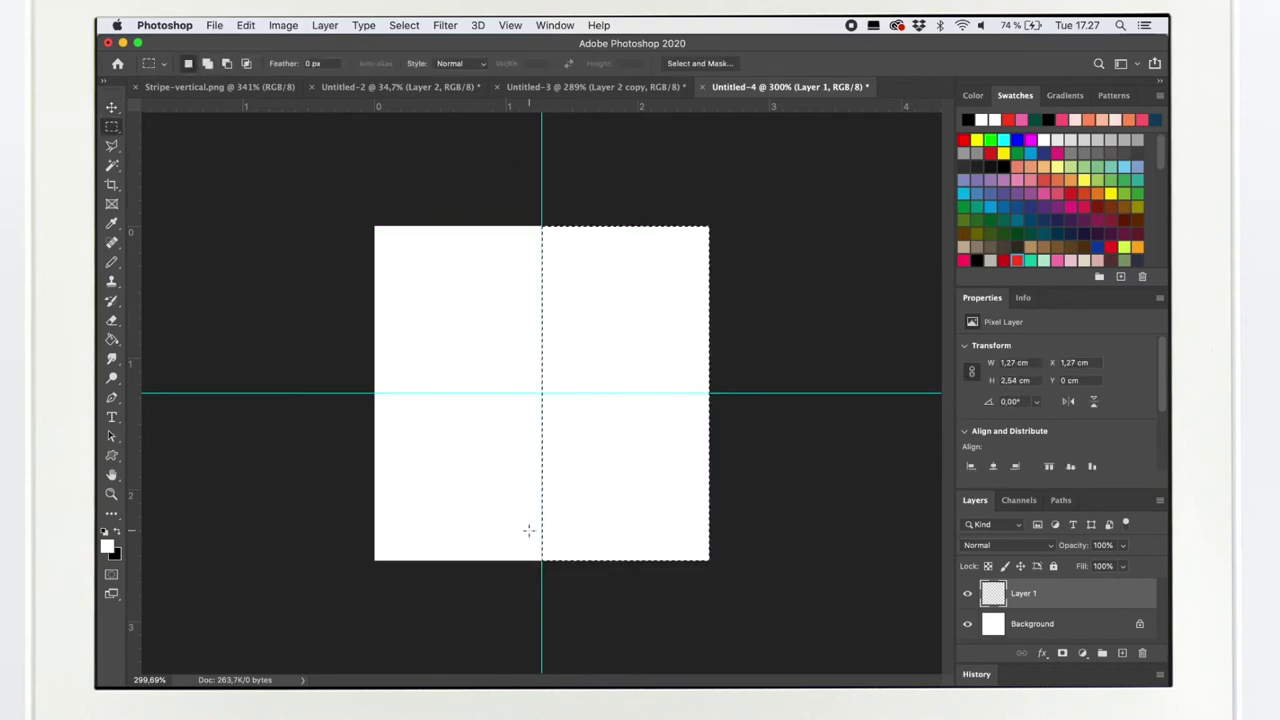
{"action": "left_click", "coordinate": [111, 339]}
{"action": "scroll", "coordinate": [1078, 221], "scroll_direction": "down", "scroll_amount": 5}
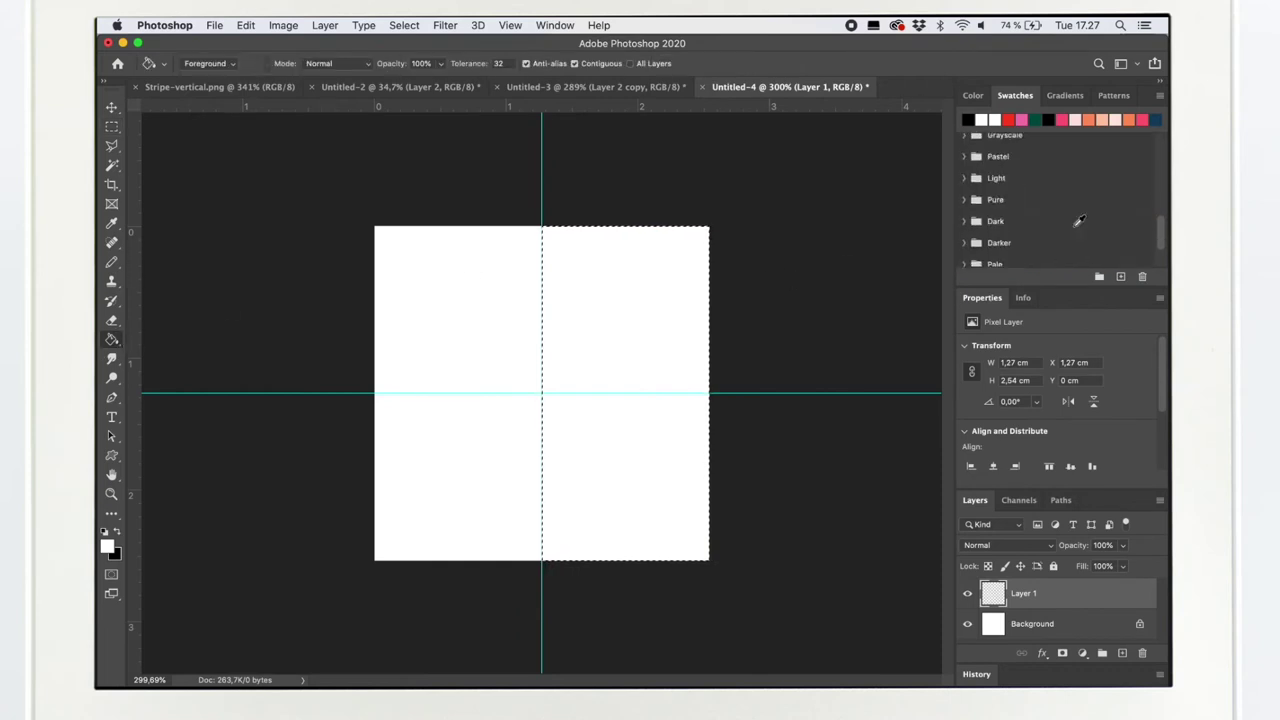
{"action": "scroll", "coordinate": [1078, 221], "scroll_direction": "down", "scroll_amount": 2}
{"action": "scroll", "coordinate": [1078, 221], "scroll_direction": "up", "scroll_amount": 4}
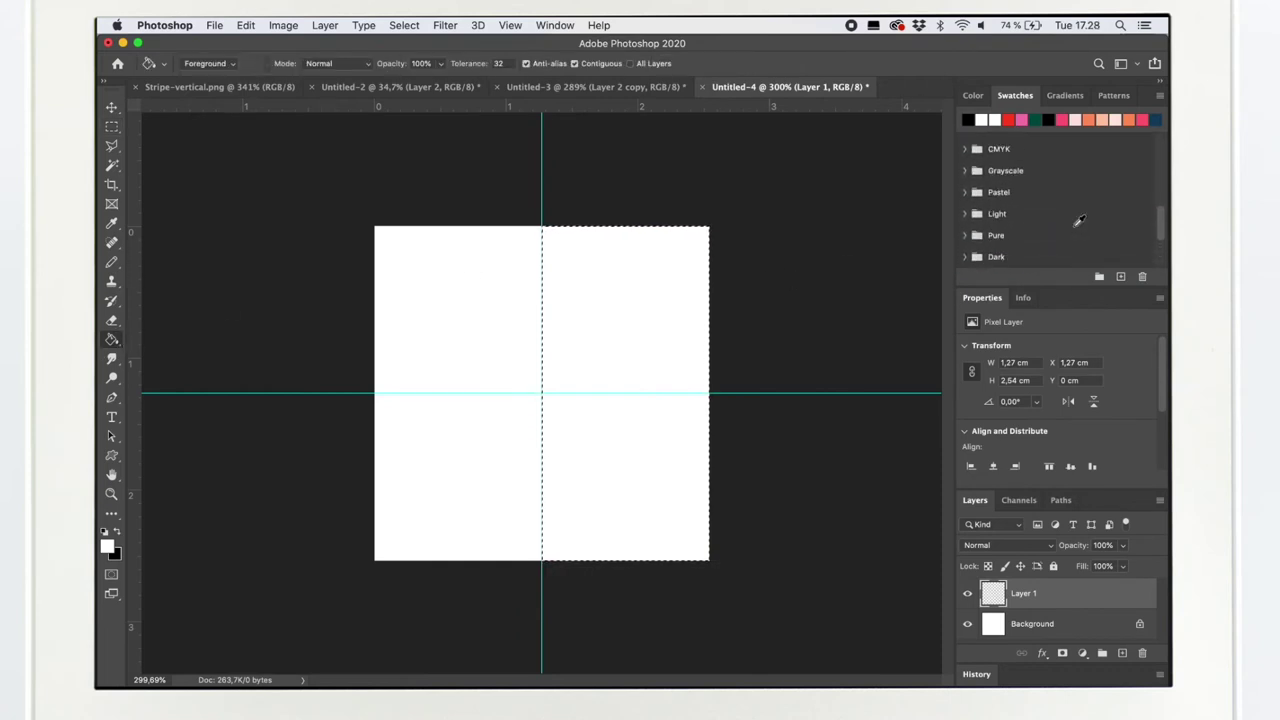
{"action": "scroll", "coordinate": [1078, 221], "scroll_direction": "up", "scroll_amount": 5}
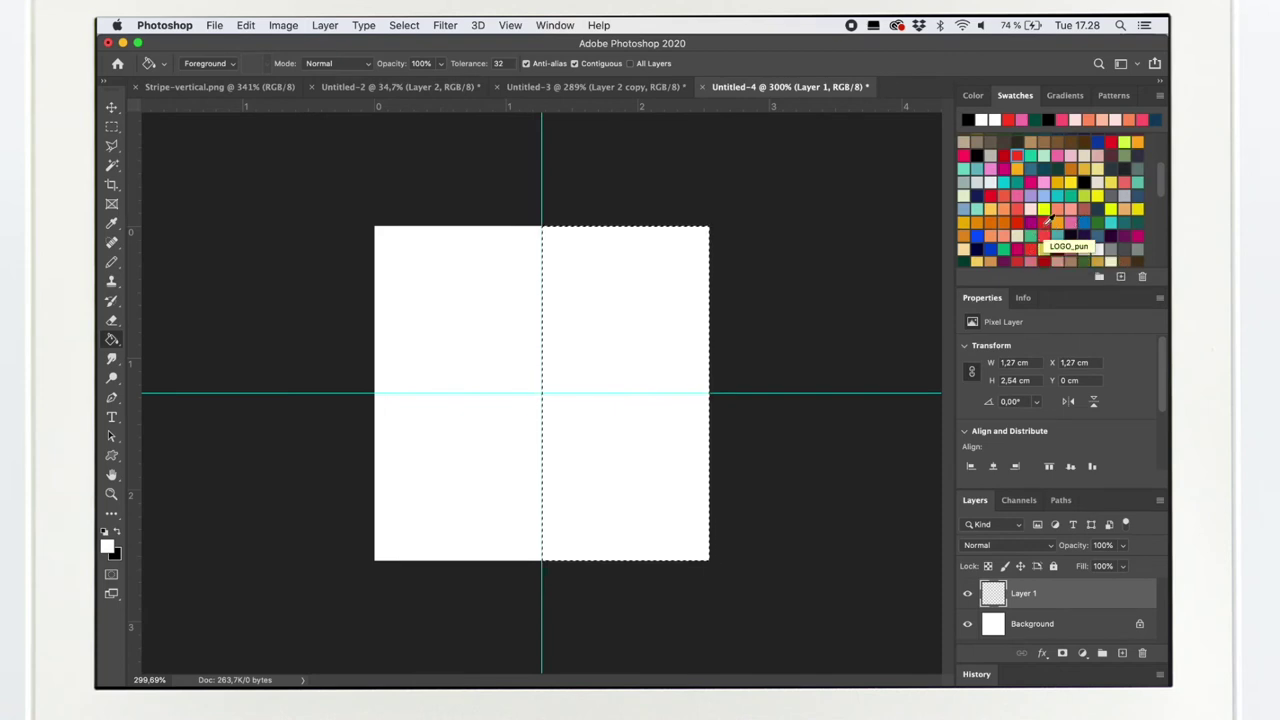
{"action": "left_click", "coordinate": [1015, 219]}
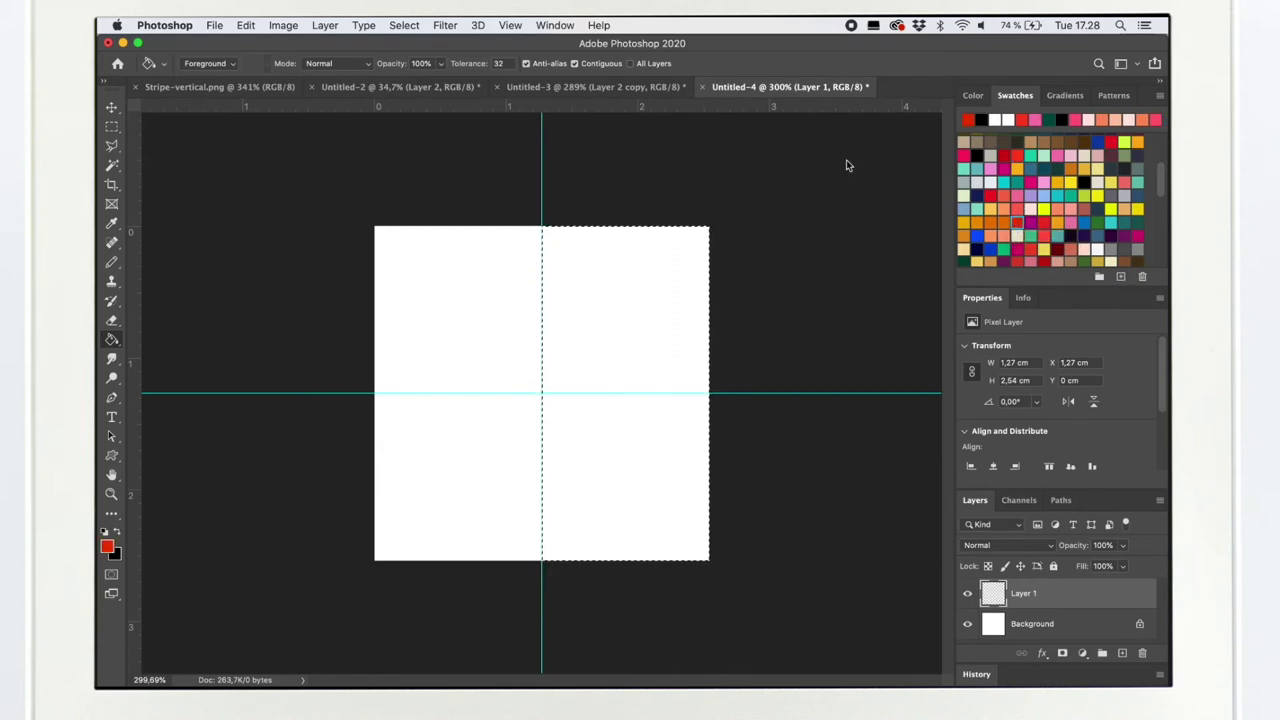
{"action": "left_click", "coordinate": [605, 341]}
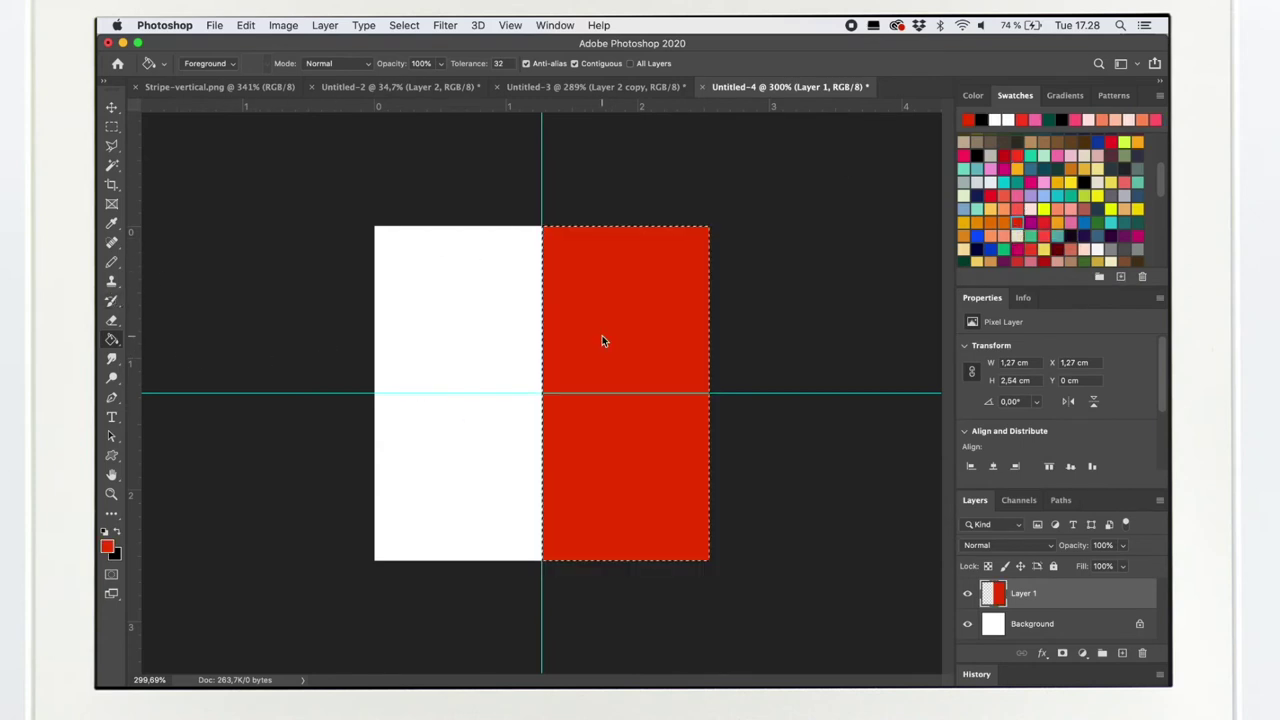
{"action": "left_click", "coordinate": [111, 128]}
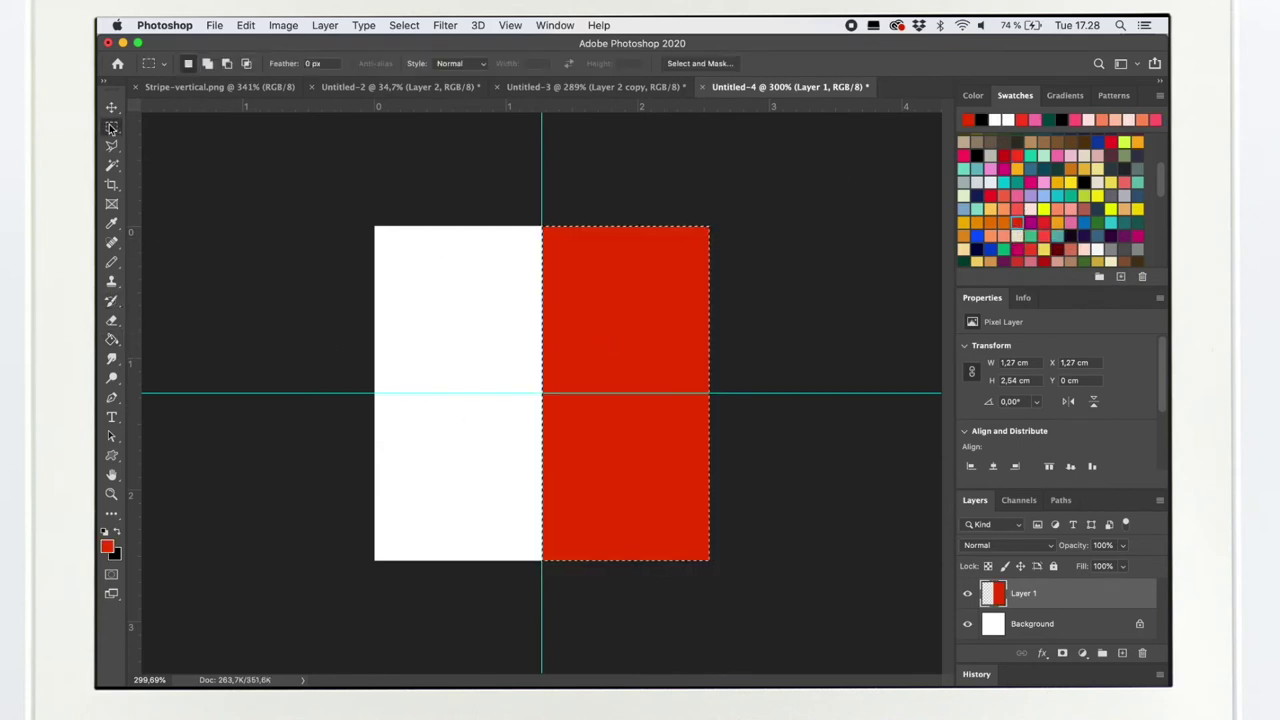
{"action": "left_click", "coordinate": [276, 216]}
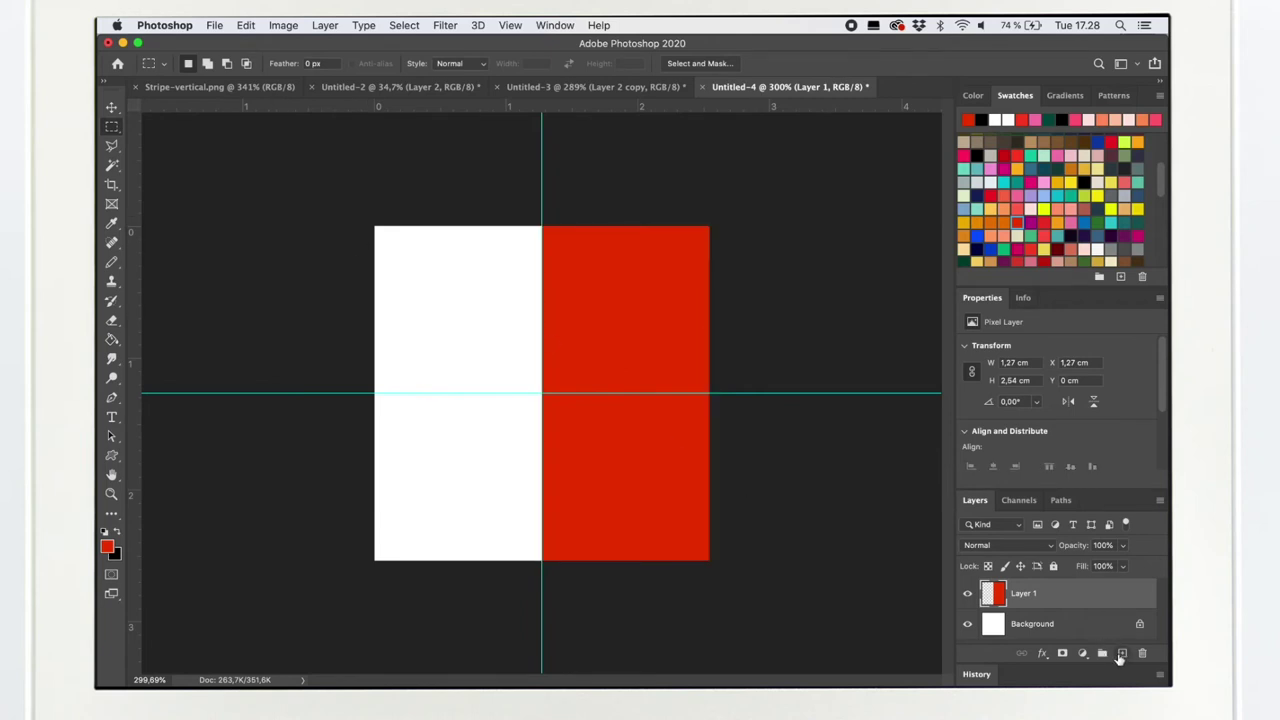
- On another new layer, fill the lower half of the square with a lighter orange-red
{"action": "left_click", "coordinate": [1121, 654]}
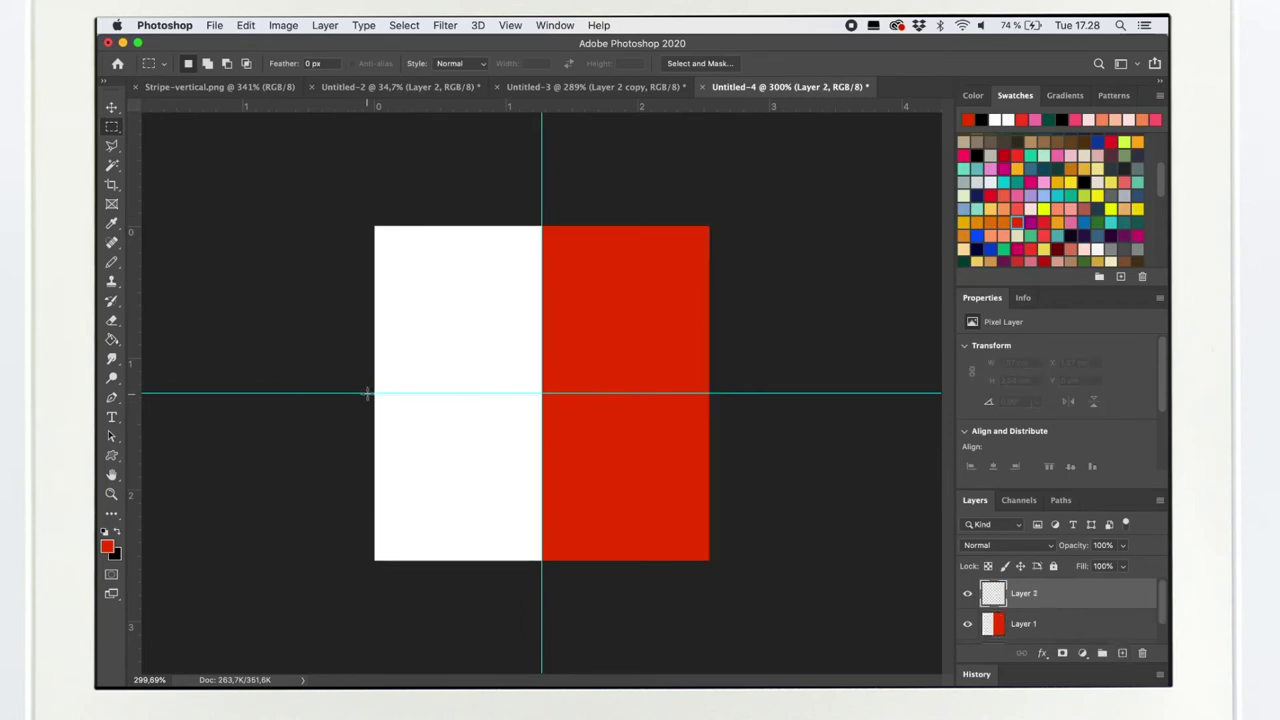
{"action": "left_click_drag", "start_coordinate": [366, 393], "coordinate": [820, 610]}
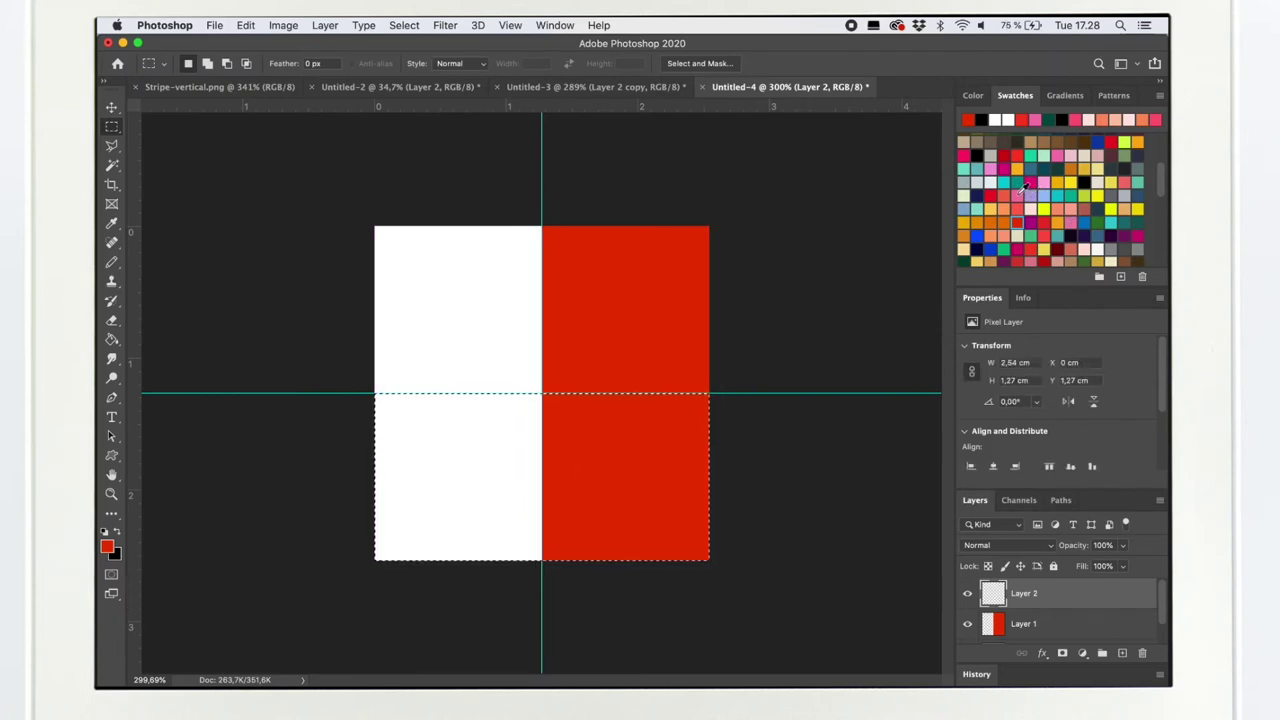
{"action": "left_click", "coordinate": [1005, 193]}
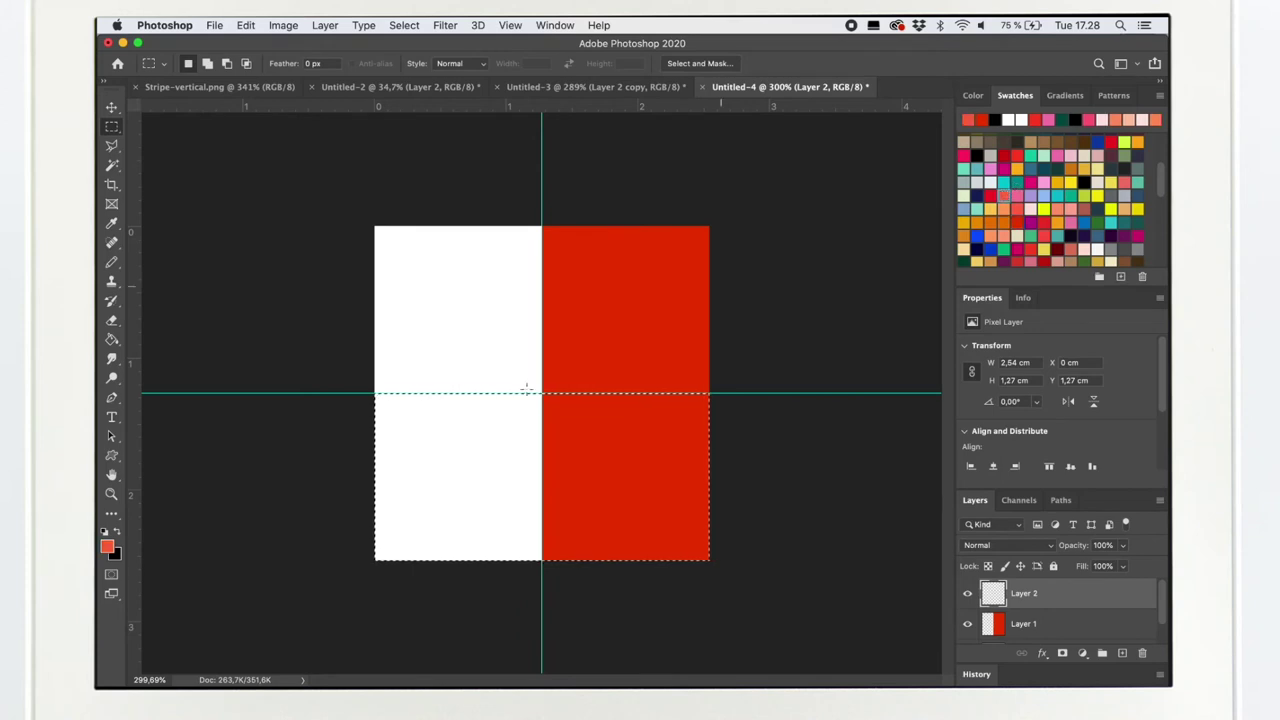
{"action": "left_click", "coordinate": [111, 341]}
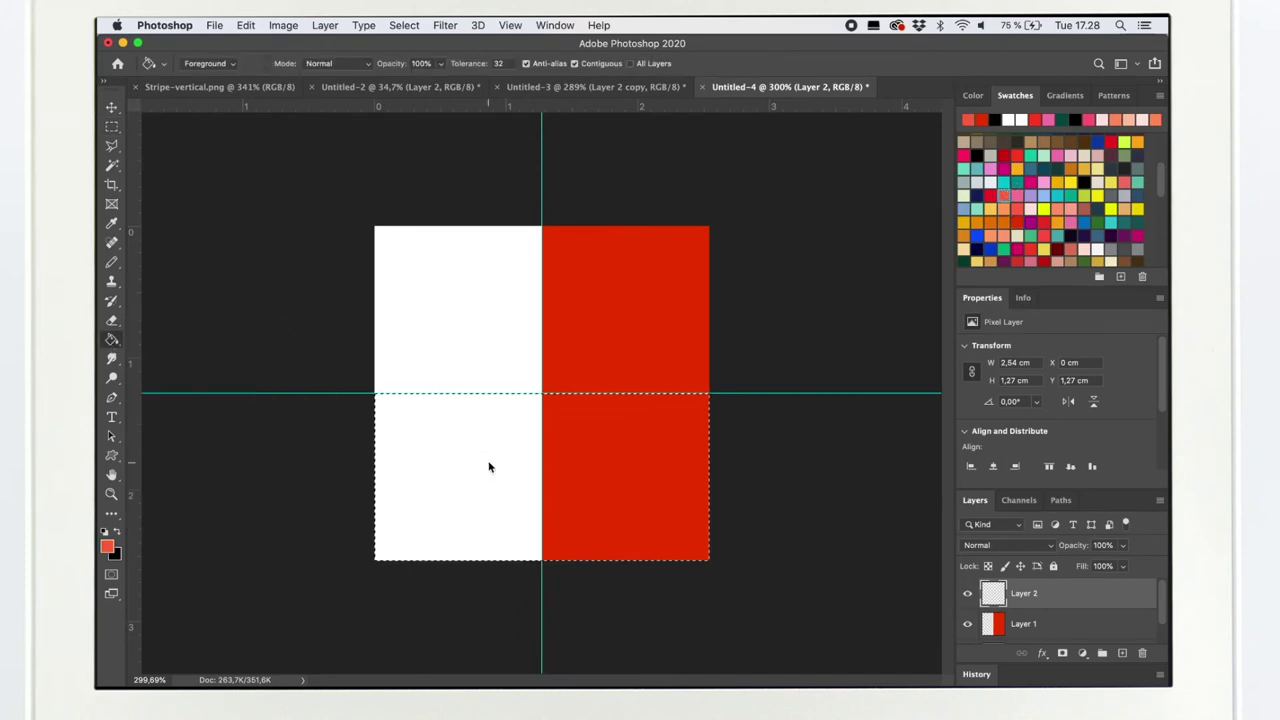
{"action": "left_click", "coordinate": [489, 466]}
{"action": "left_click", "coordinate": [111, 125]}
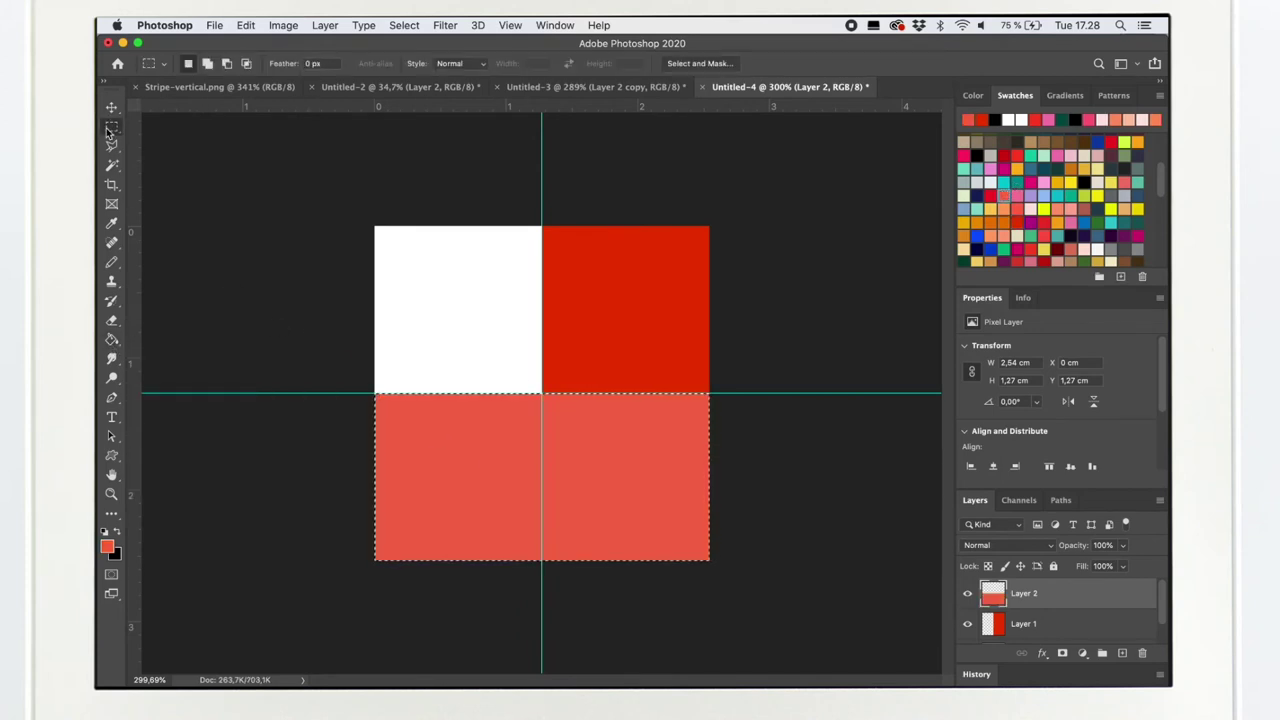
{"action": "left_click", "coordinate": [375, 245]}
- Keep Layer 2's blend mode at Normal and reduce its opacity to 60%
{"action": "left_click", "coordinate": [1047, 548]}
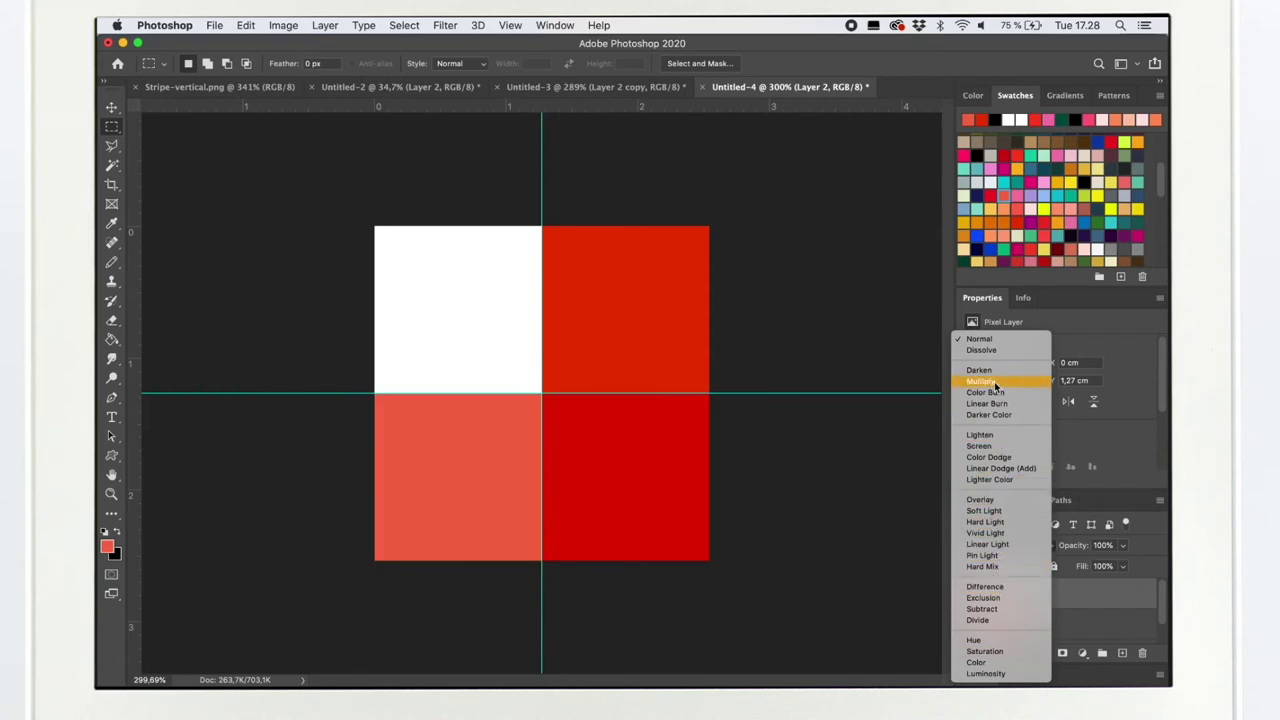
{"action": "left_click", "coordinate": [983, 340]}
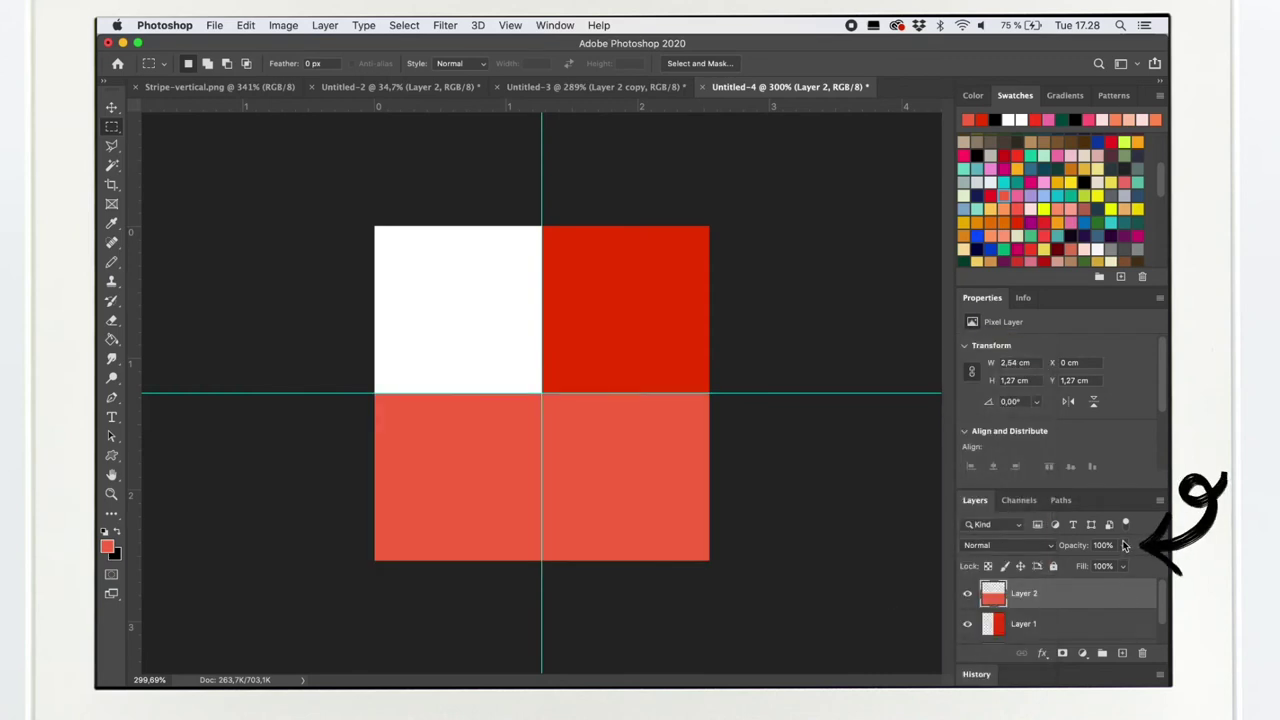
{"action": "left_click_drag", "start_coordinate": [1123, 567], "coordinate": [1104, 567]}
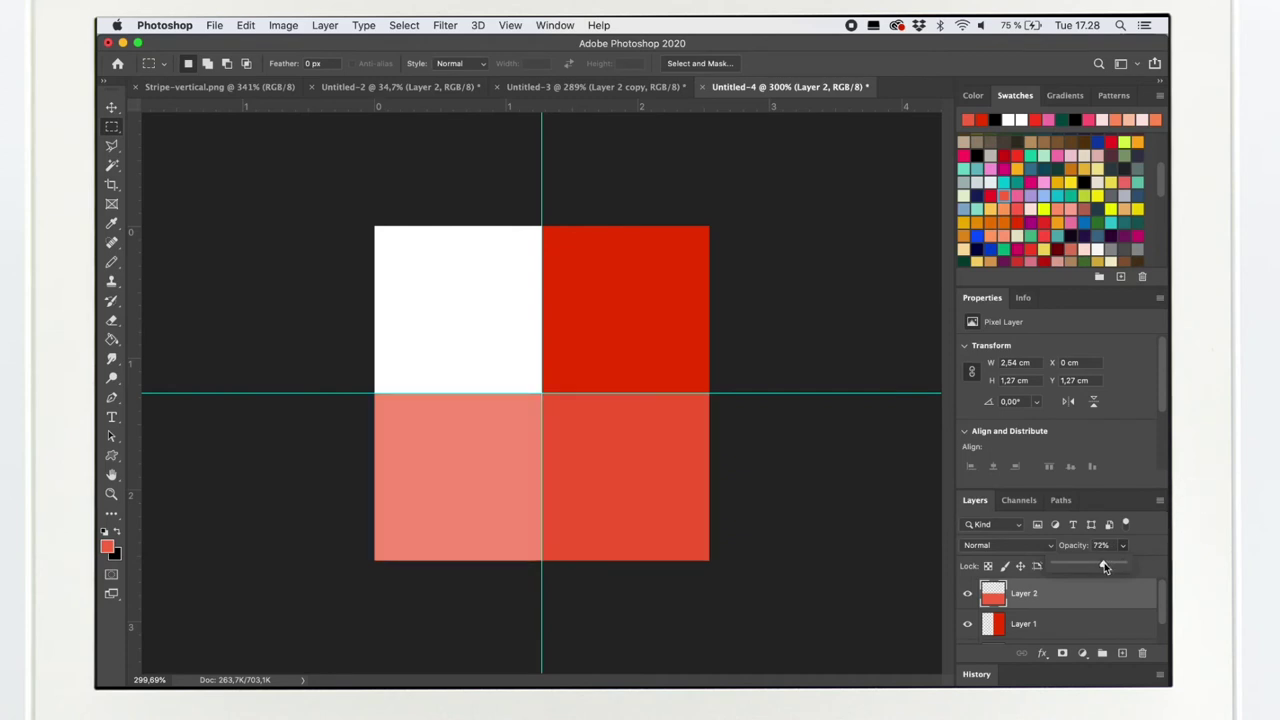
{"action": "left_click_drag", "start_coordinate": [1104, 567], "coordinate": [1099, 607]}
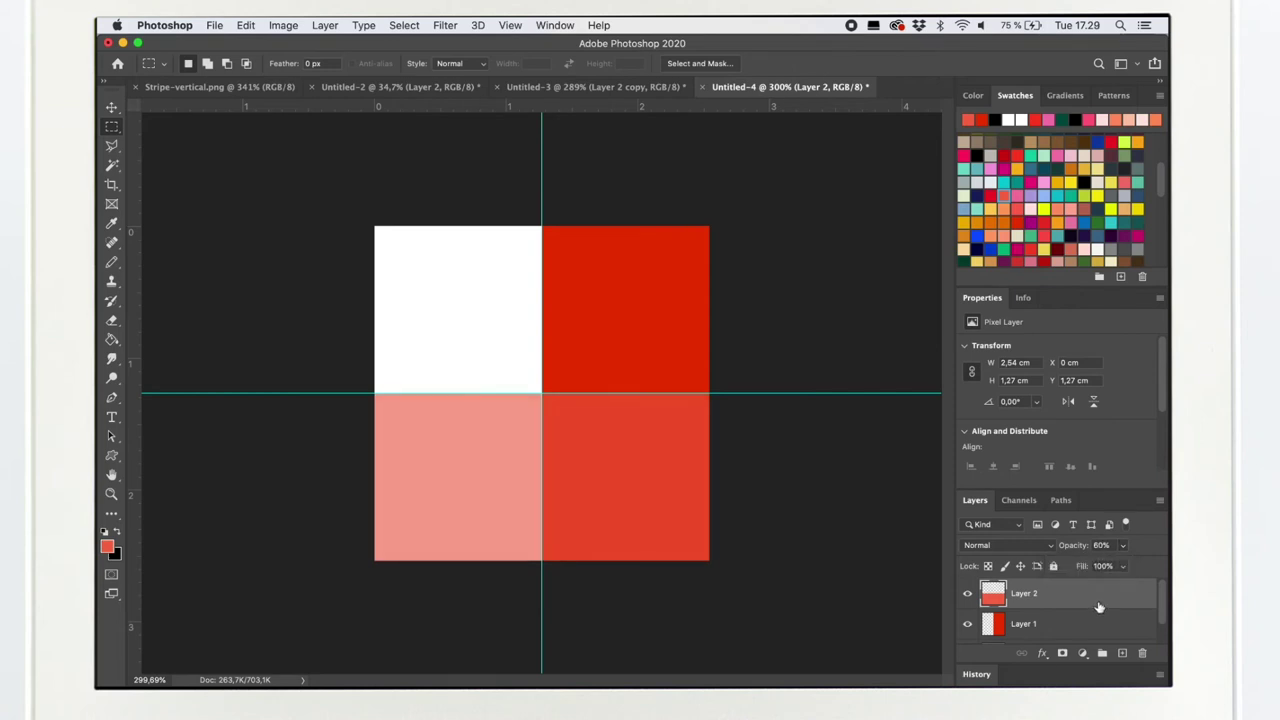
- Add a new layer and a horizontal guide across the lower squares
{"action": "left_click", "coordinate": [1120, 653]}
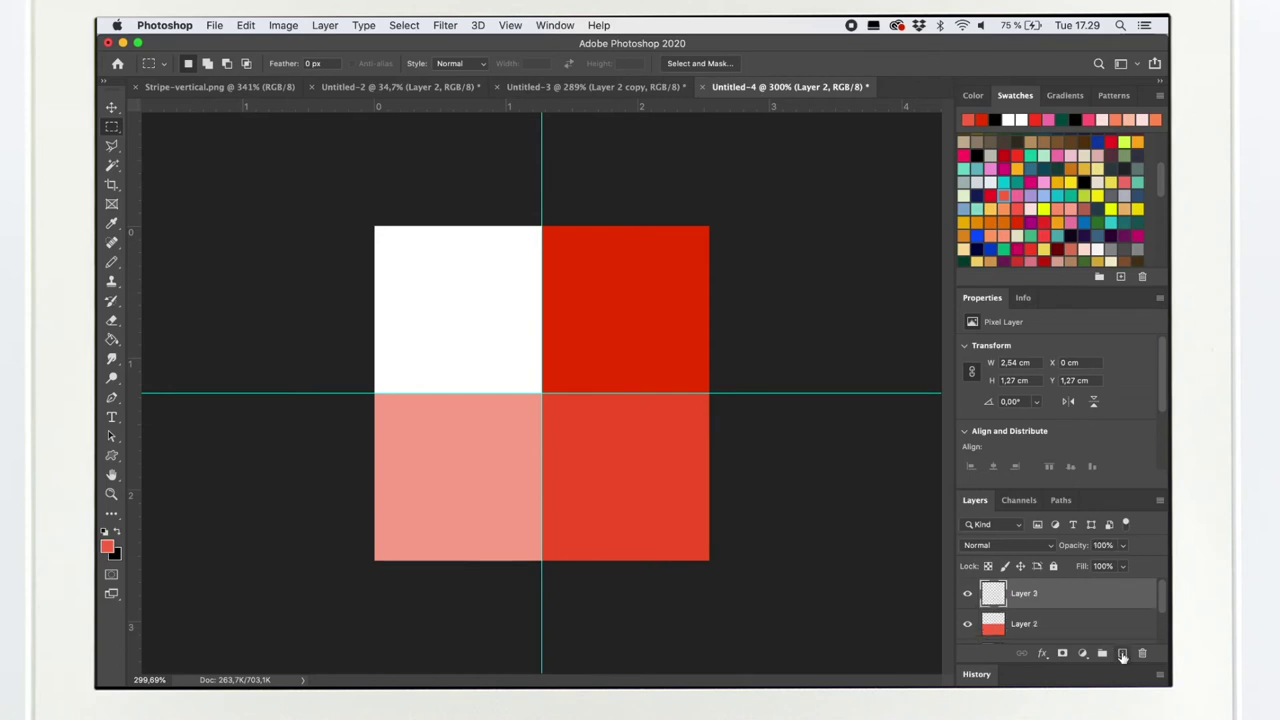
{"action": "left_click", "coordinate": [510, 25]}
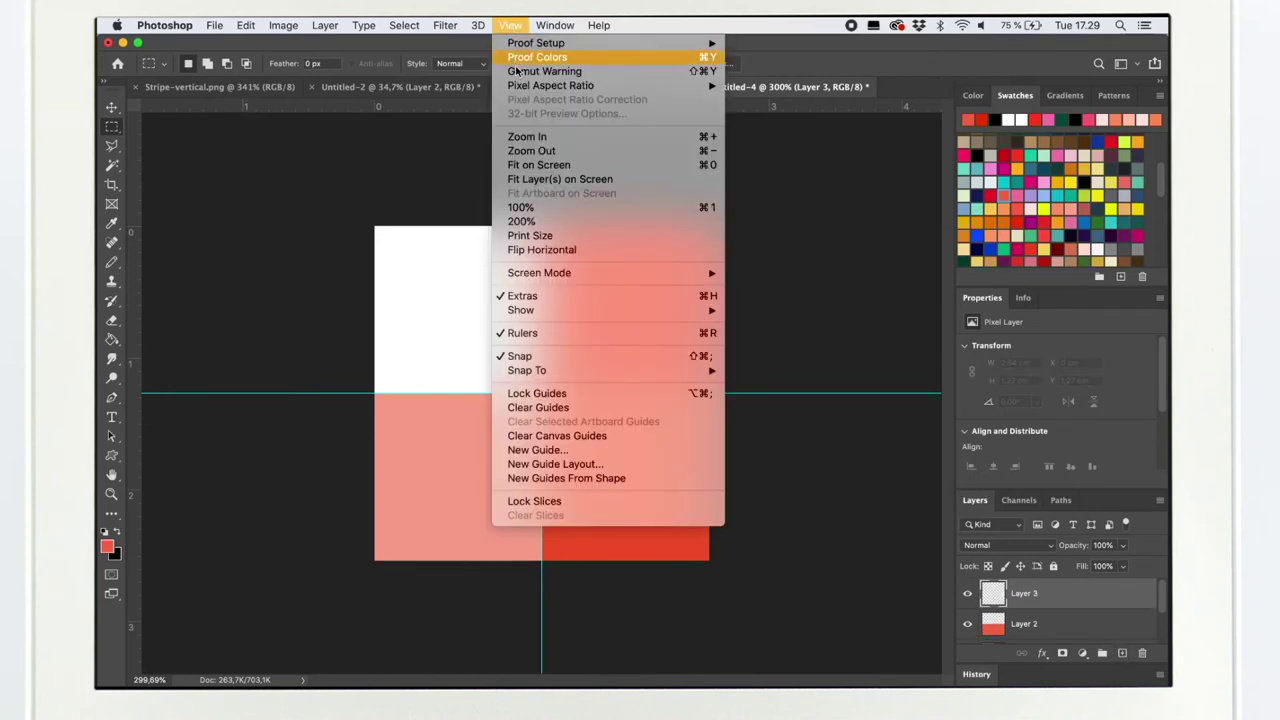
{"action": "left_click", "coordinate": [536, 449]}
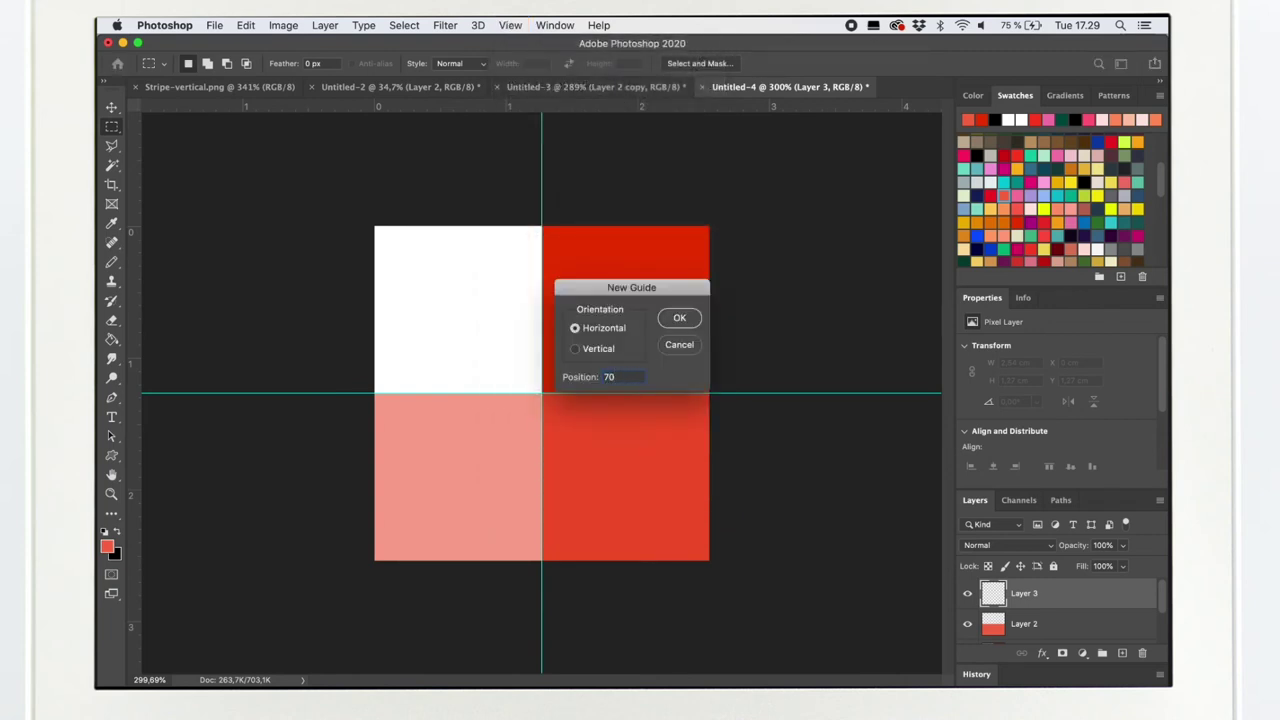
{"action": "left_click", "coordinate": [679, 319]}
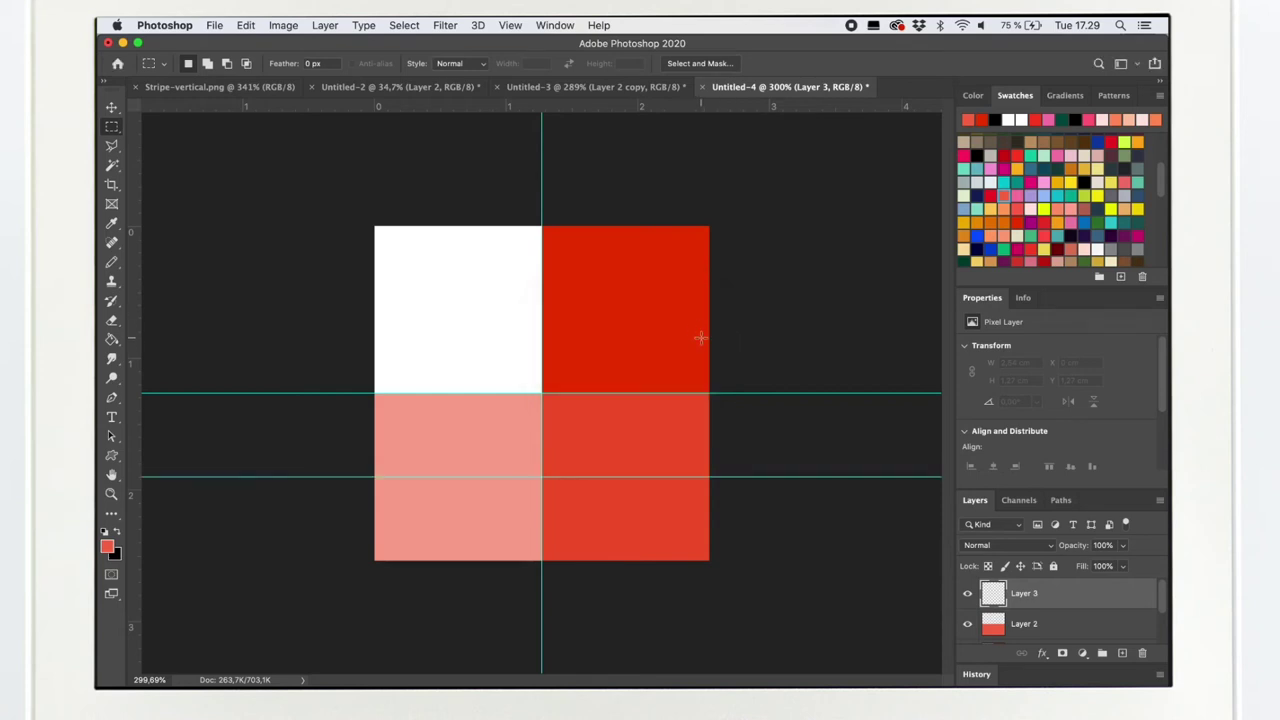
- Fill a thin band across the lower squares with the dark red sampled from the top-right square
{"action": "left_click_drag", "start_coordinate": [361, 463], "coordinate": [724, 487]}
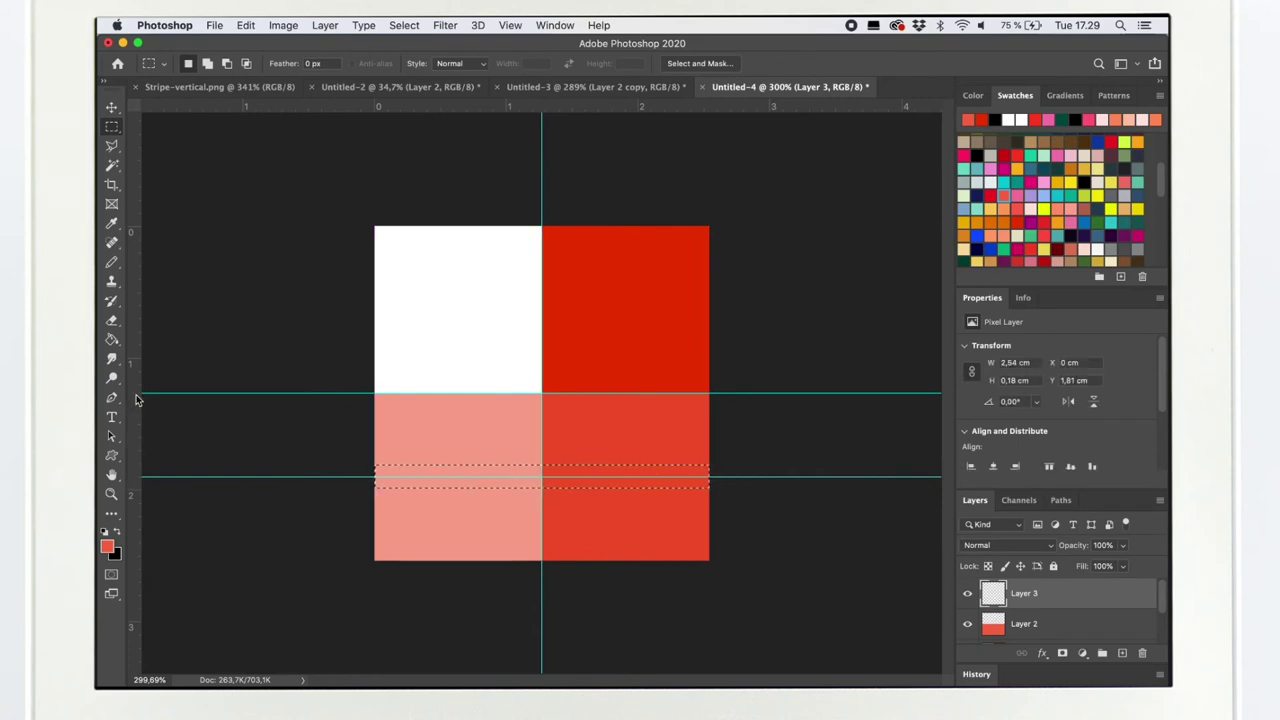
{"action": "key", "text": "i"}
{"action": "left_click", "coordinate": [112, 339]}
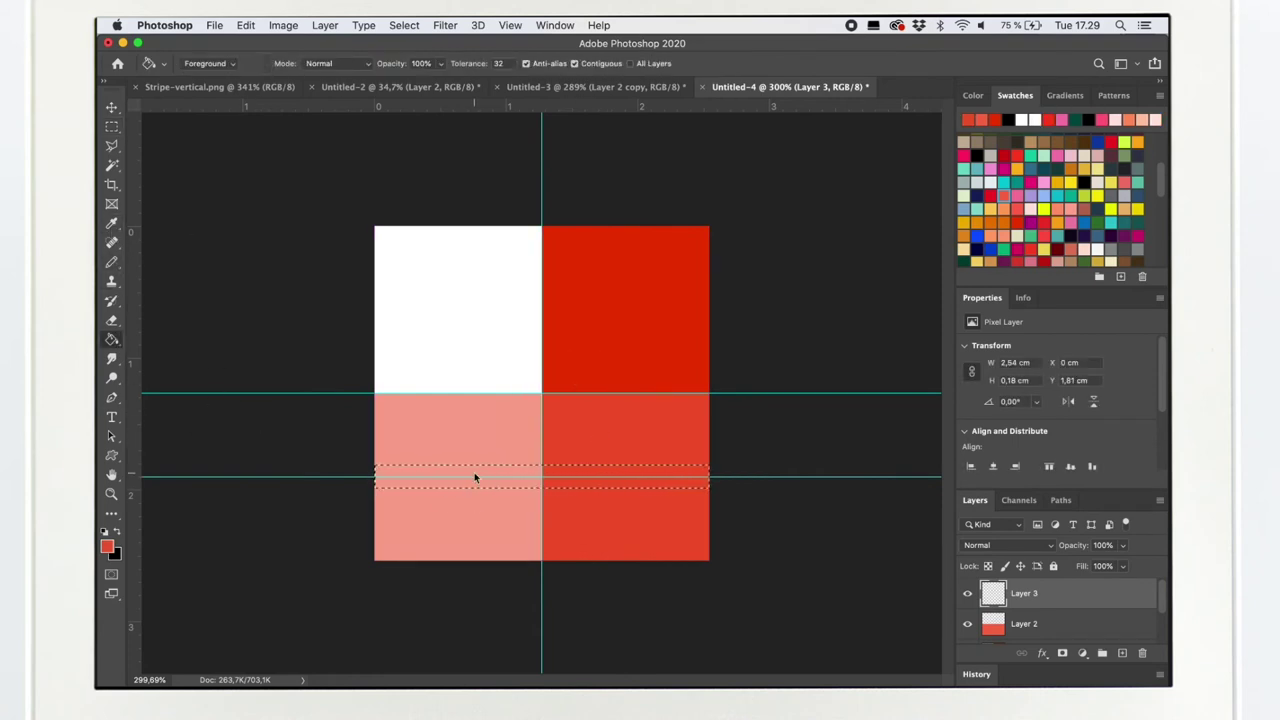
{"action": "left_click", "coordinate": [474, 472]}
{"action": "key", "text": "ctrl+d"}
{"action": "left_click", "coordinate": [112, 222]}
{"action": "left_click", "coordinate": [612, 285]}
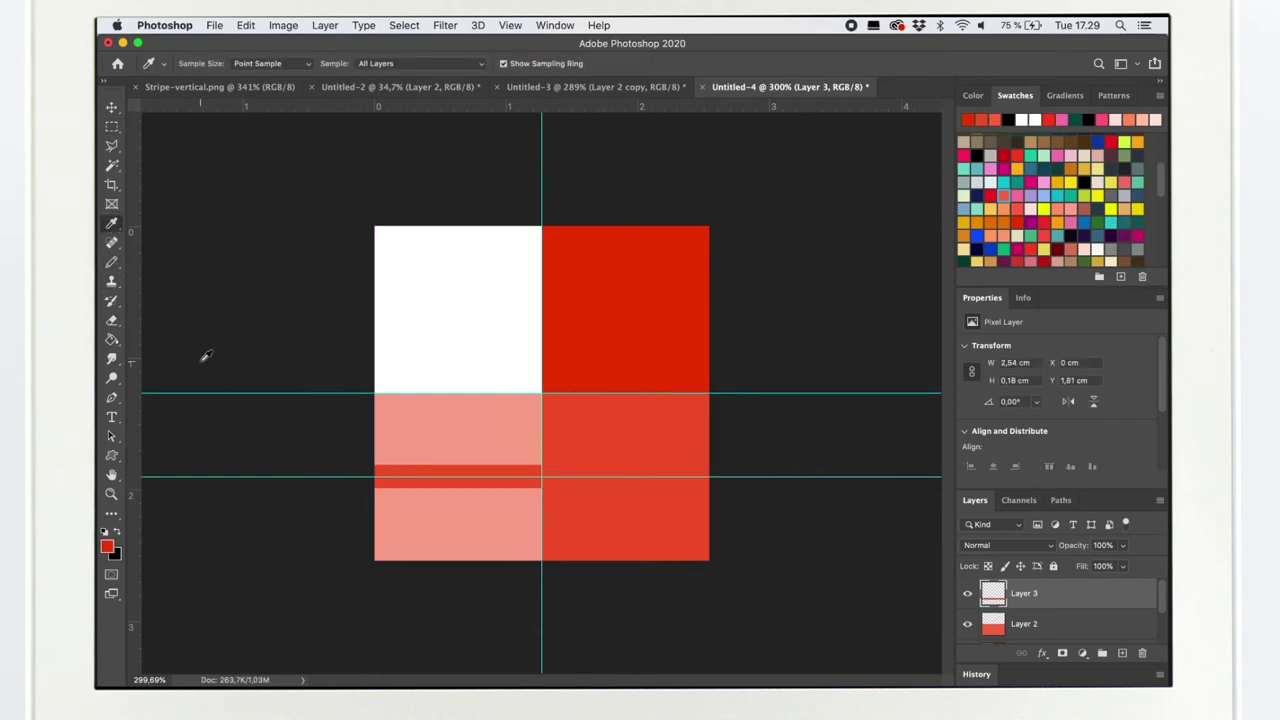
{"action": "left_click", "coordinate": [112, 339]}
{"action": "key", "text": "ctrl+z"}
{"action": "key", "text": "ctrl+z"}
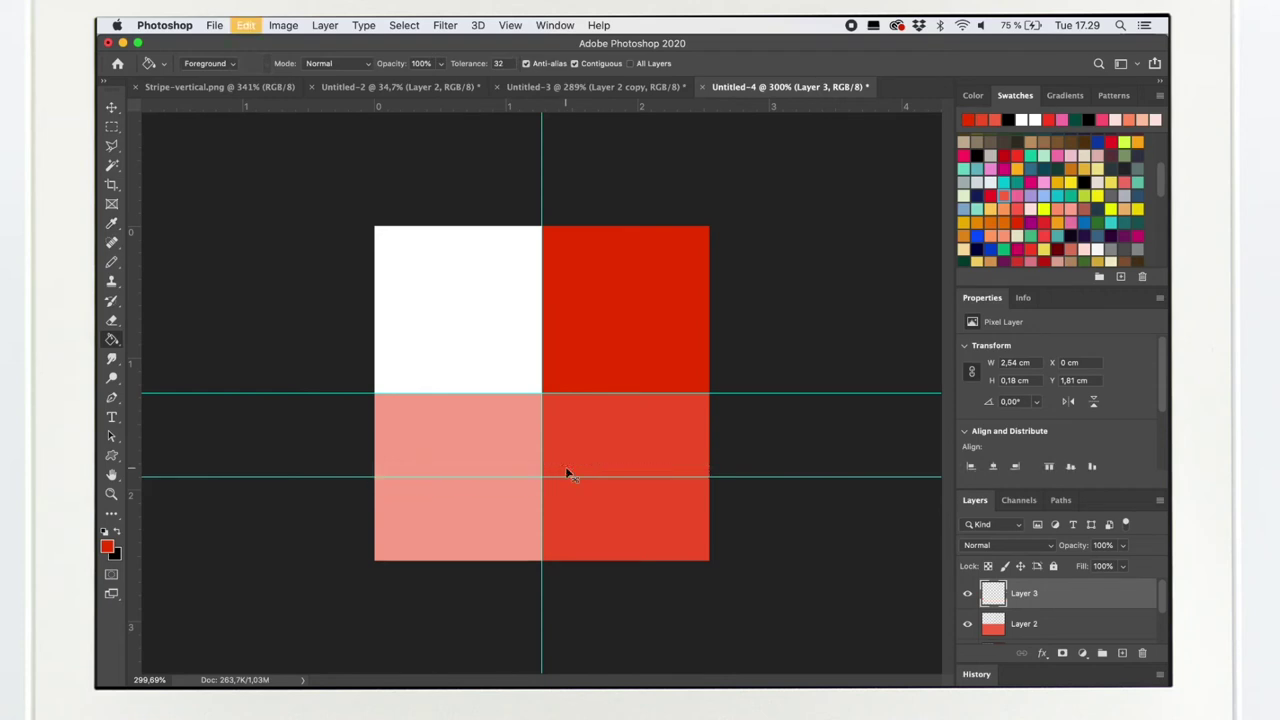
{"action": "left_click", "coordinate": [566, 467]}
- Deselect the band and nudge it down onto the guide
{"action": "left_click", "coordinate": [112, 126]}
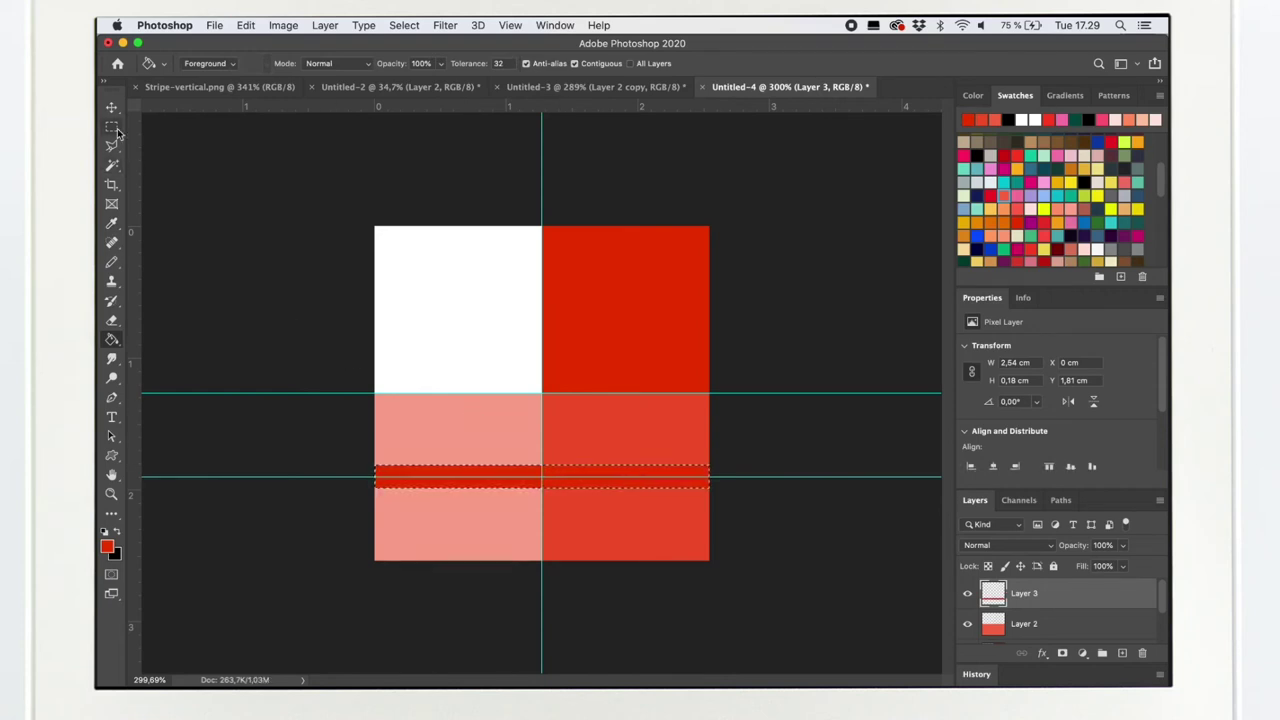
{"action": "left_click", "coordinate": [240, 246]}
{"action": "left_click", "coordinate": [112, 107]}
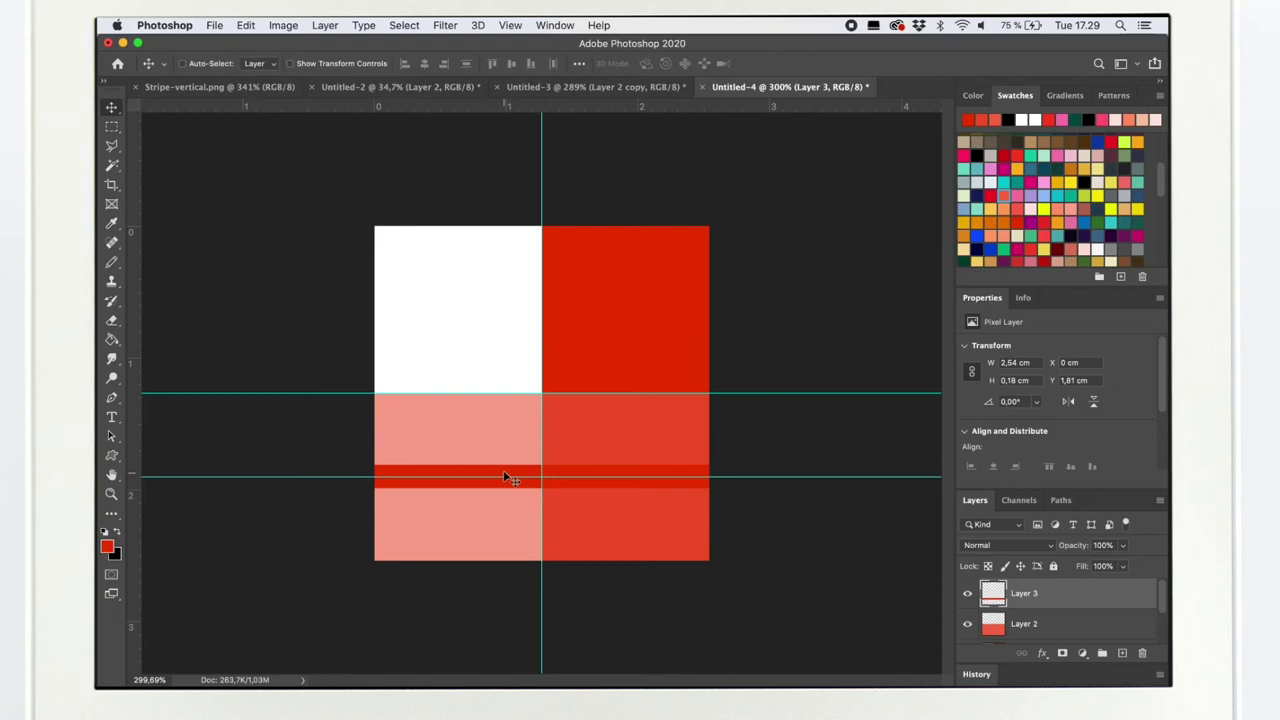
{"action": "left_click_drag", "start_coordinate": [504, 471], "coordinate": [507, 478]}
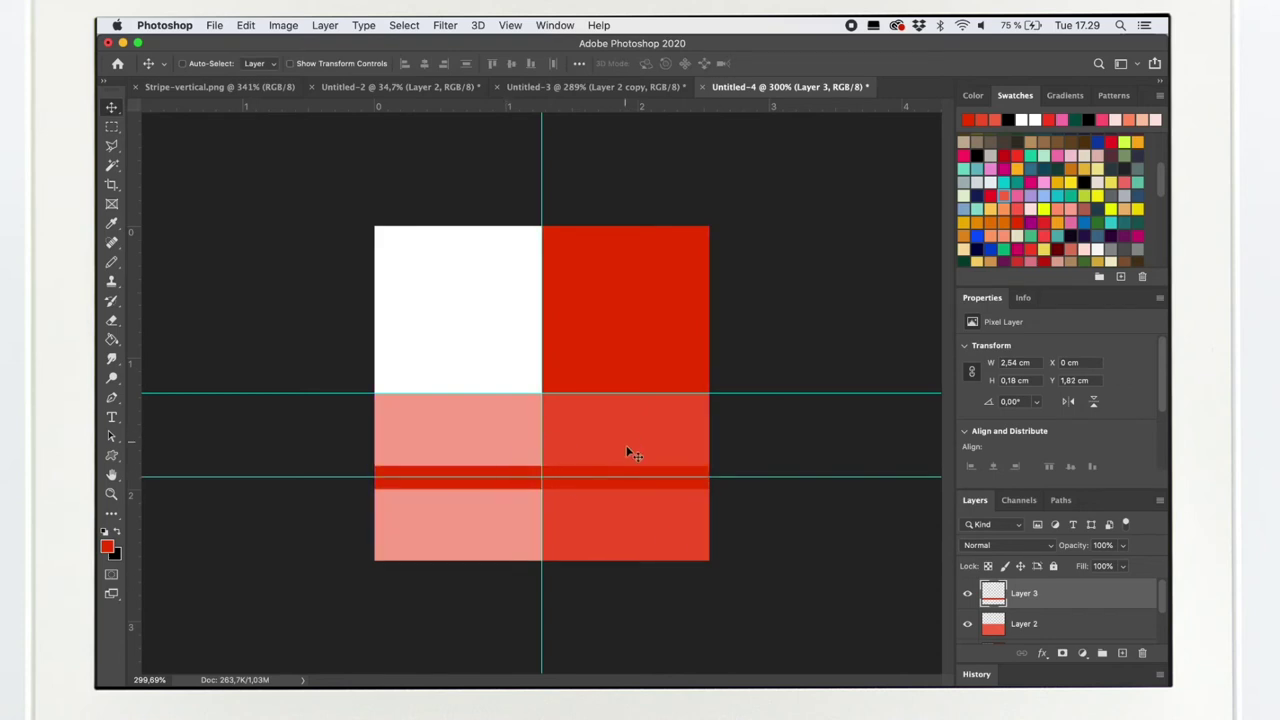
- Define the check tile as a new pattern named beginning 'Che'
{"action": "left_click", "coordinate": [243, 24]}
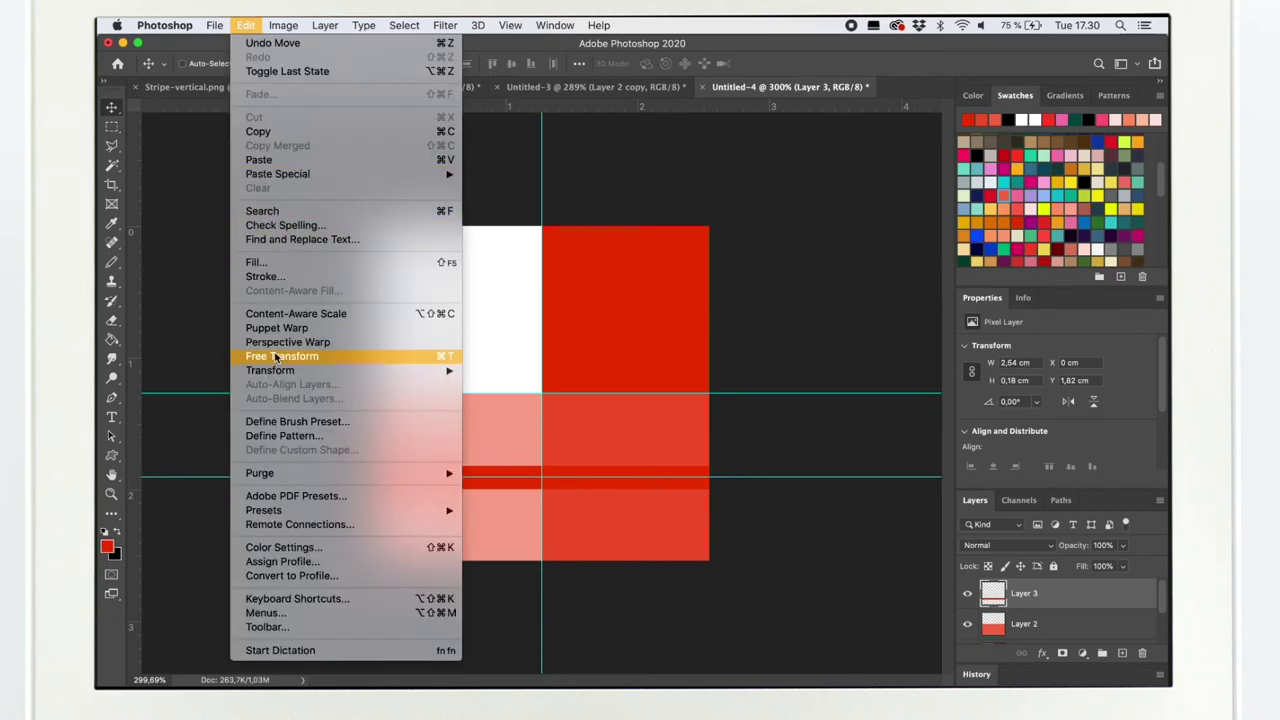
{"action": "left_click", "coordinate": [279, 436]}
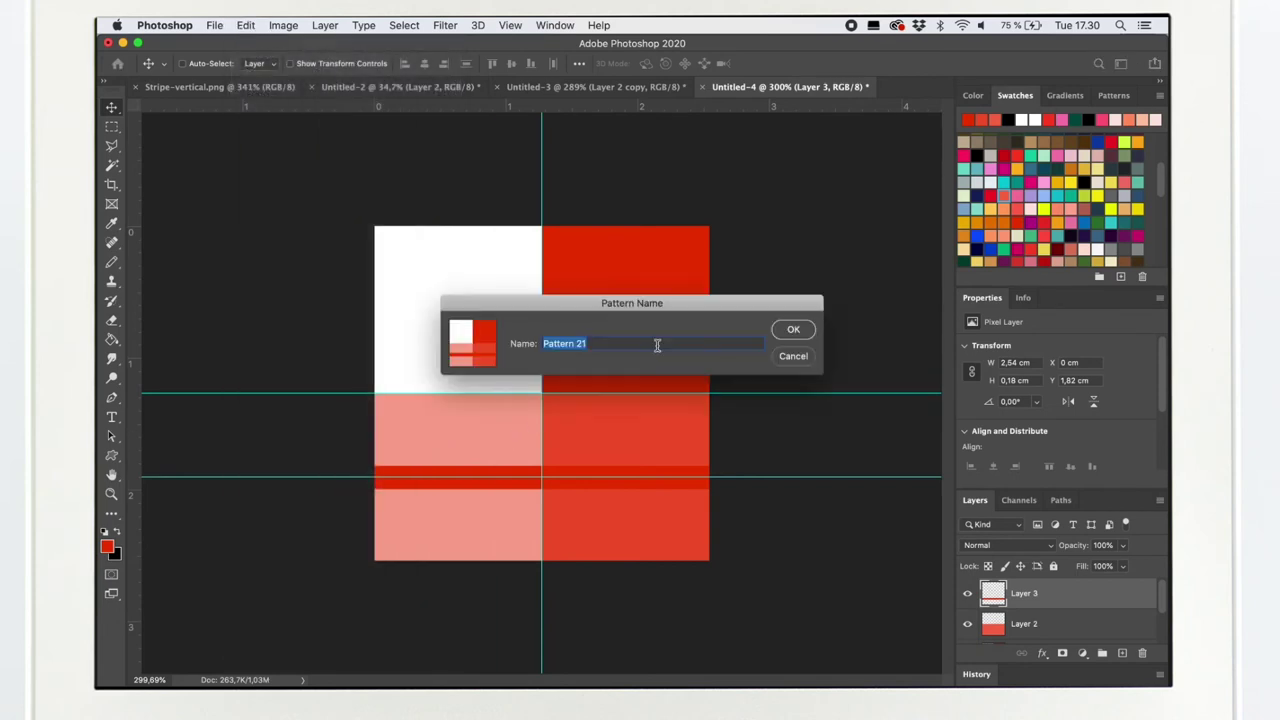
{"action": "type", "text": "Checkered-Red"}
{"action": "left_click", "coordinate": [793, 330]}
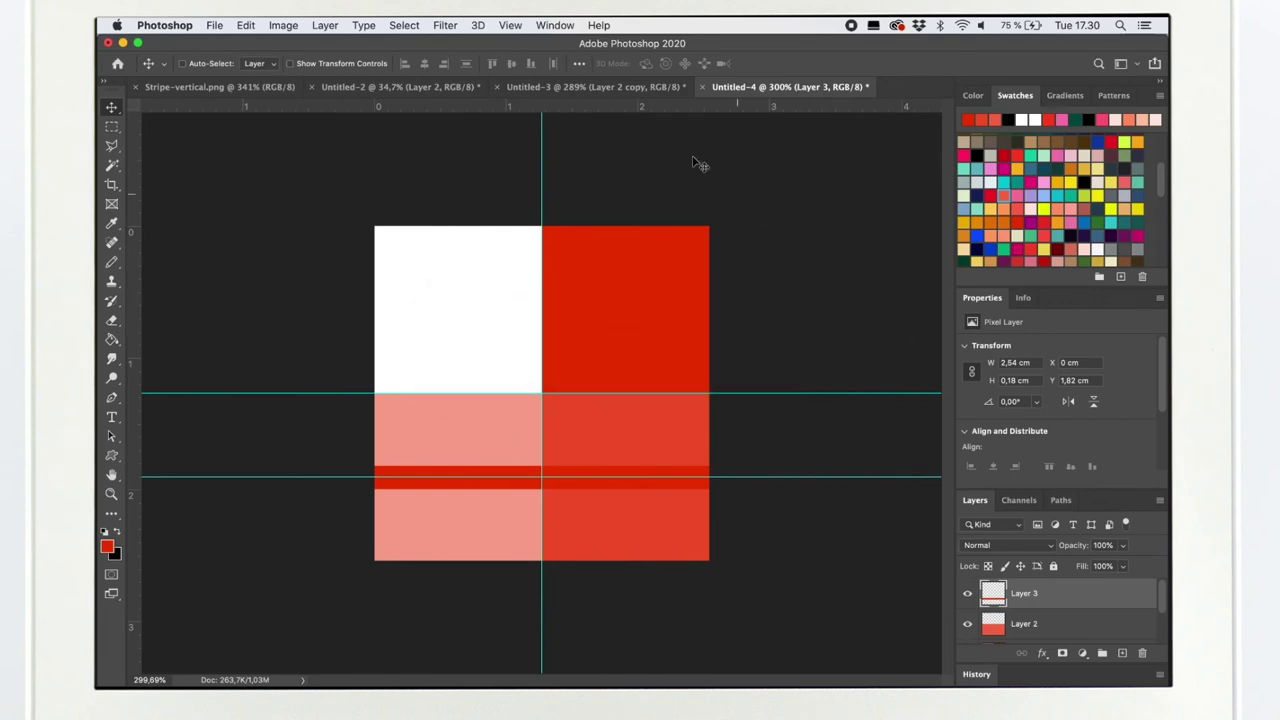
- On a new layer in Untitled-2, fill the A4 page with the new check pattern
{"action": "left_click", "coordinate": [400, 87]}
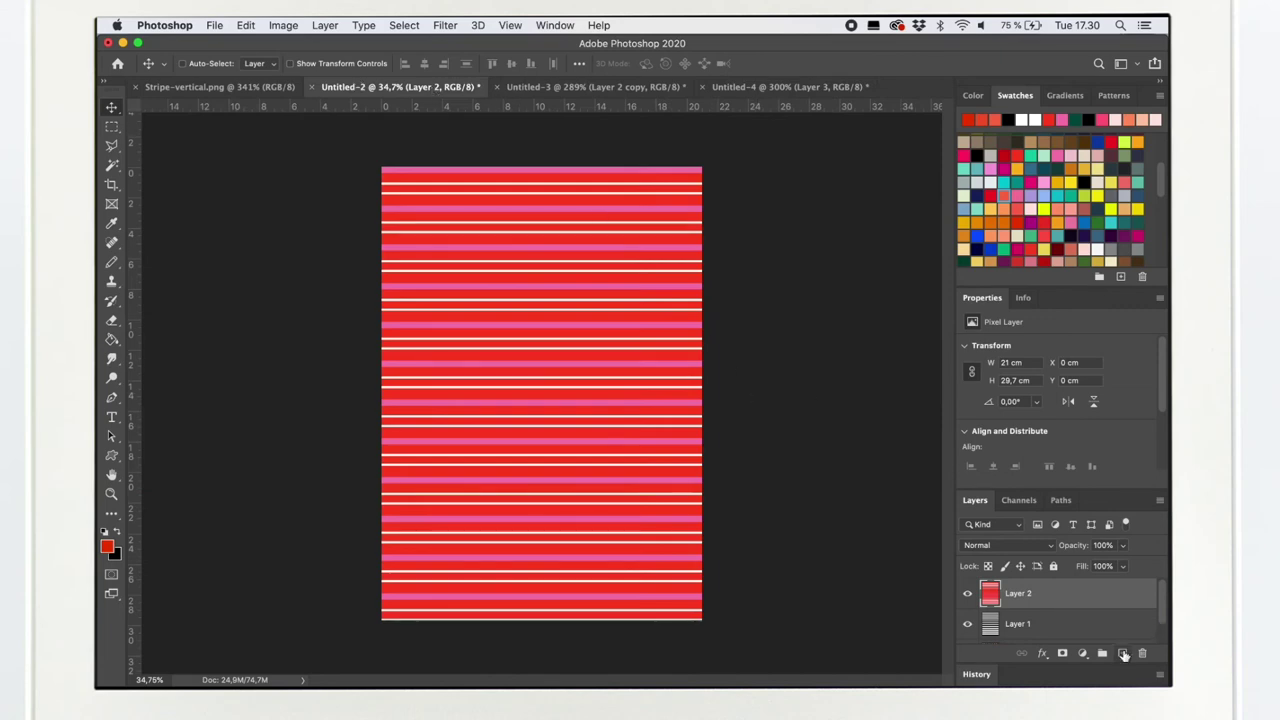
{"action": "left_click", "coordinate": [1124, 654]}
{"action": "left_click", "coordinate": [244, 25]}
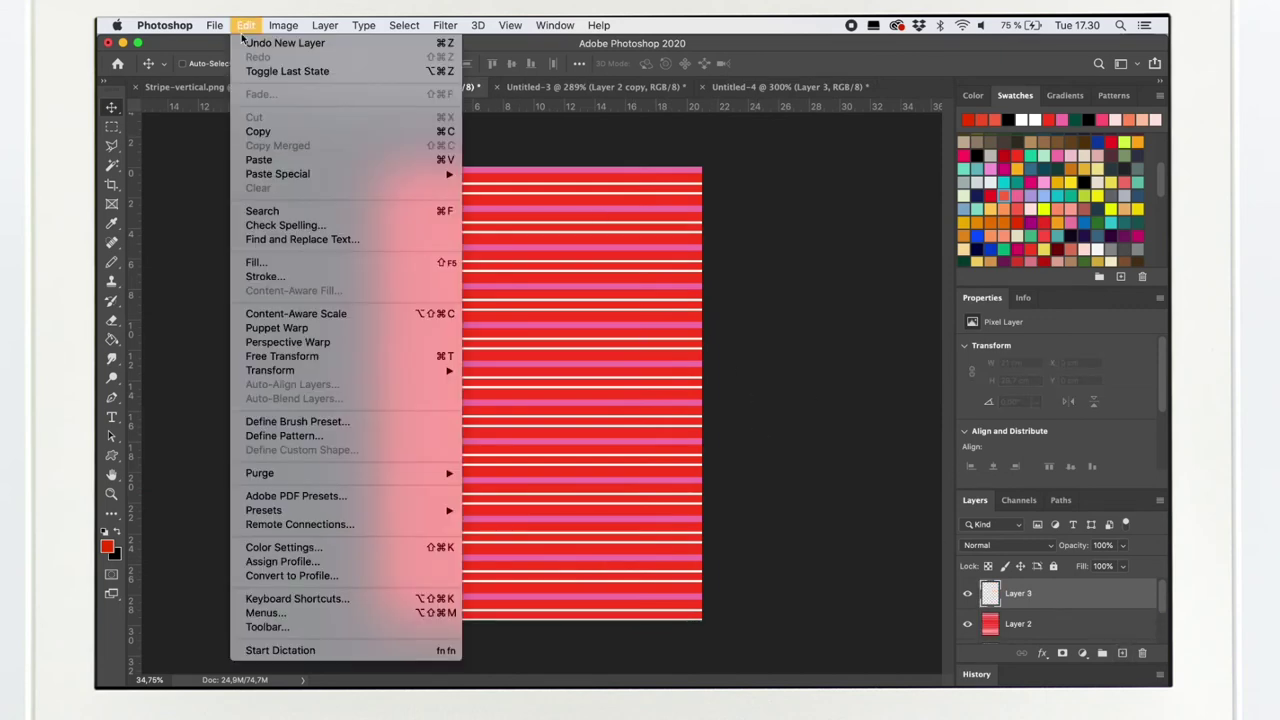
{"action": "left_click", "coordinate": [271, 260]}
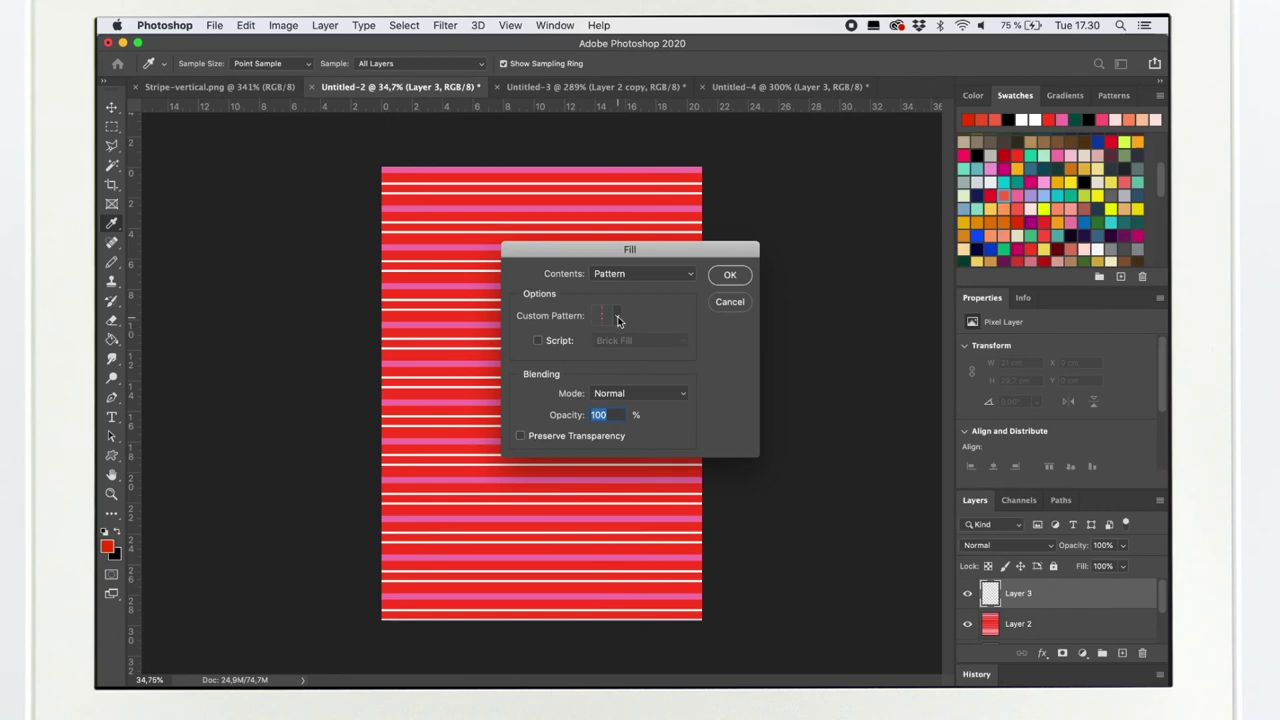
{"action": "left_click", "coordinate": [617, 317]}
{"action": "left_click", "coordinate": [578, 418]}
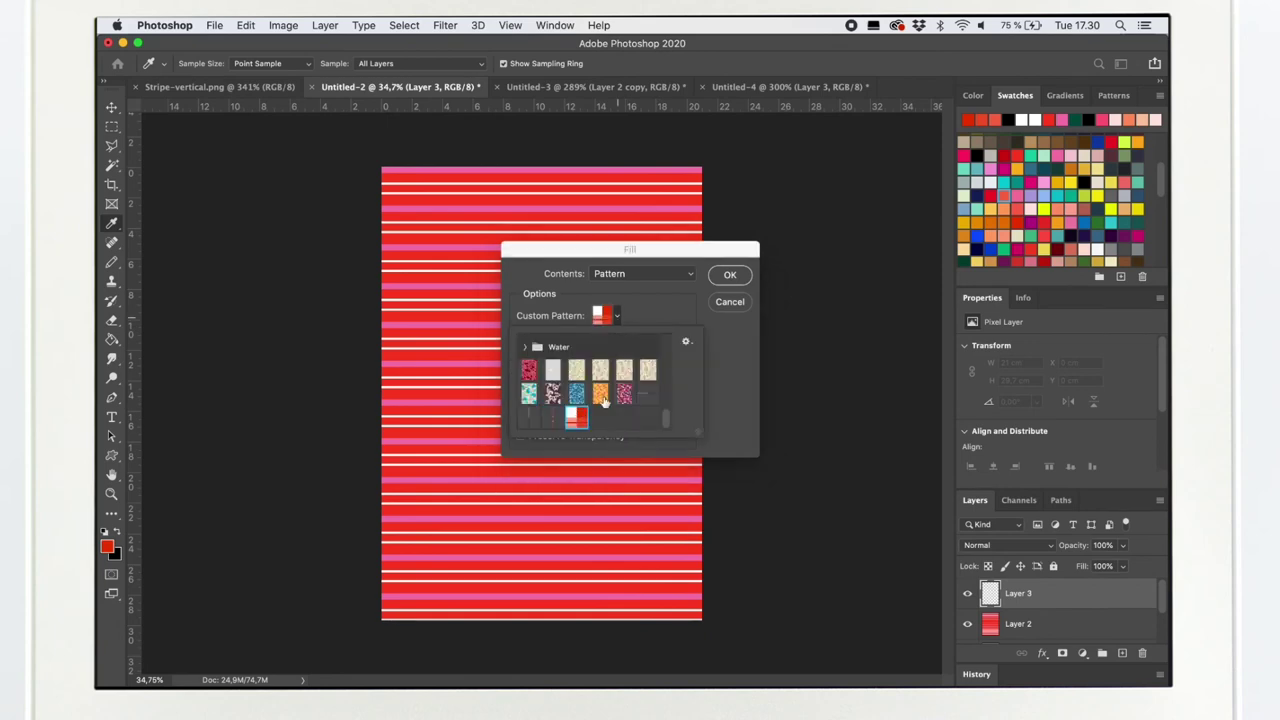
{"action": "left_click", "coordinate": [732, 275]}
{"action": "left_click", "coordinate": [732, 275]}
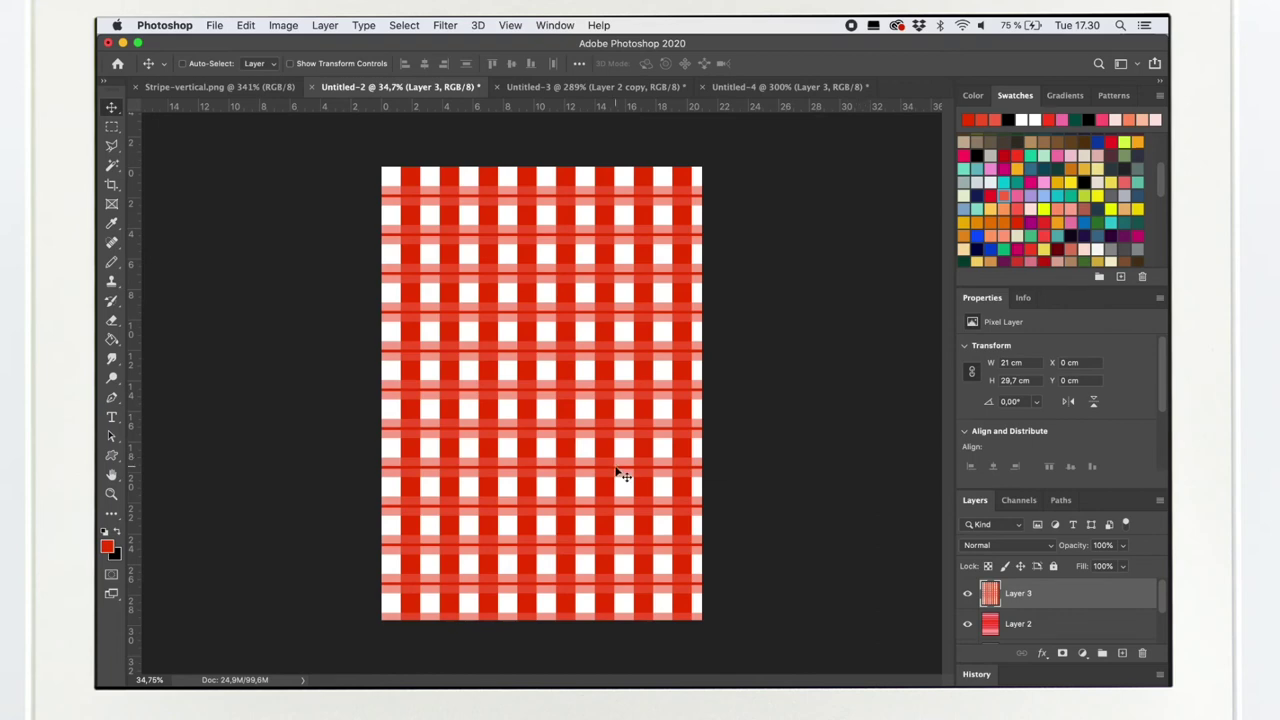
{"action": "scroll", "coordinate": [620, 474], "scroll_direction": "down", "scroll_amount": 4}
{"action": "scroll", "coordinate": [585, 408], "scroll_direction": "up", "scroll_amount": 10}
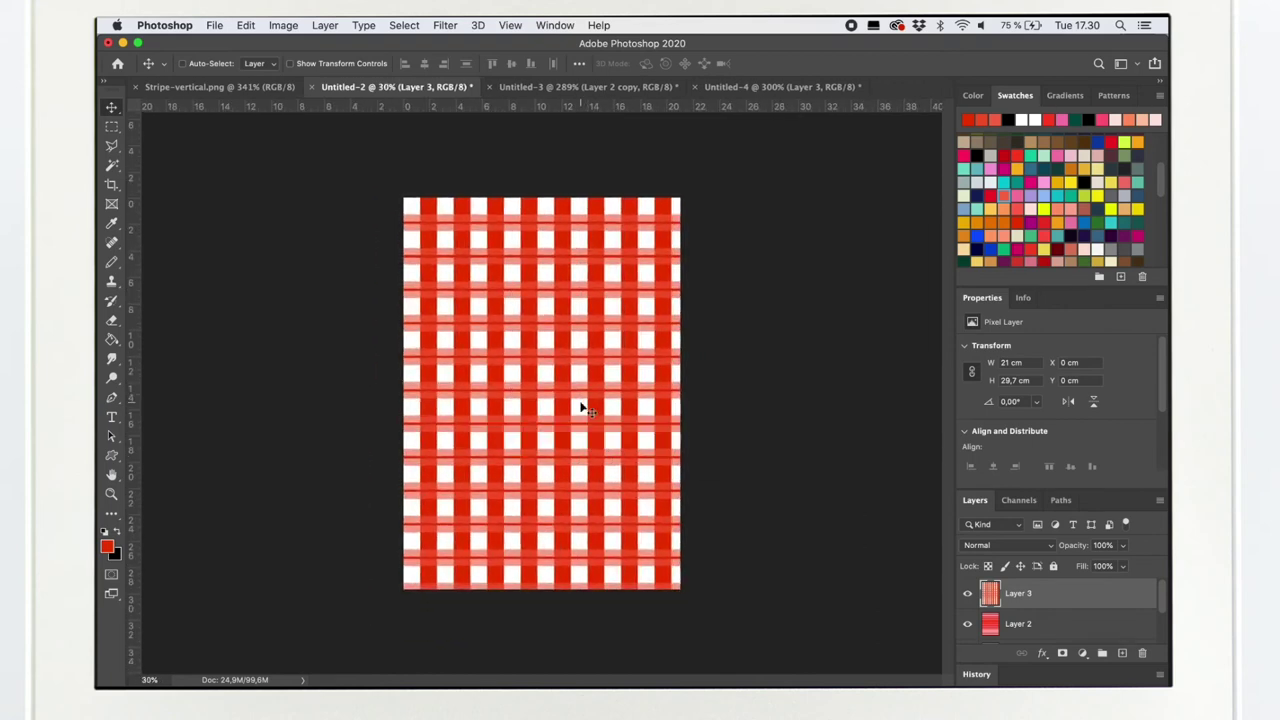
{"action": "scroll", "coordinate": [585, 408], "scroll_direction": "up", "scroll_amount": 3}
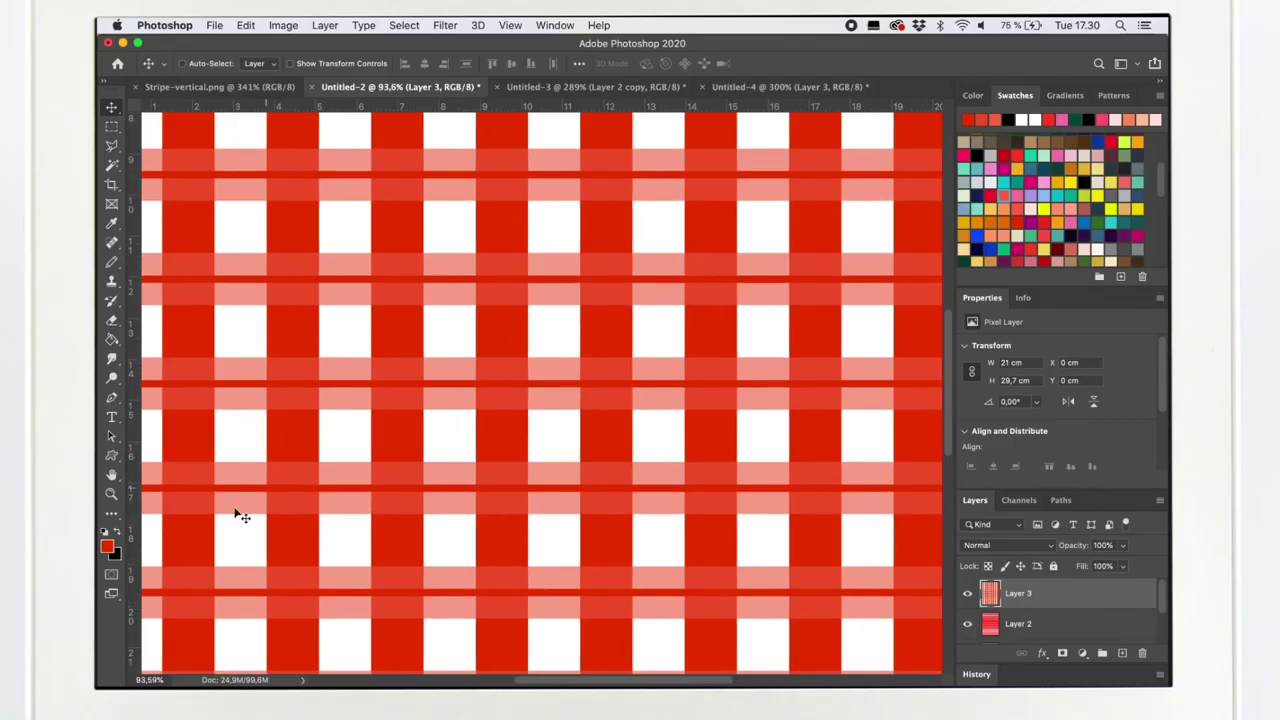
- Save the check tile document under the new name Chekered-Red.psd
{"action": "left_click", "coordinate": [744, 97]}
{"action": "left_click", "coordinate": [214, 25]}
{"action": "left_click", "coordinate": [240, 183]}
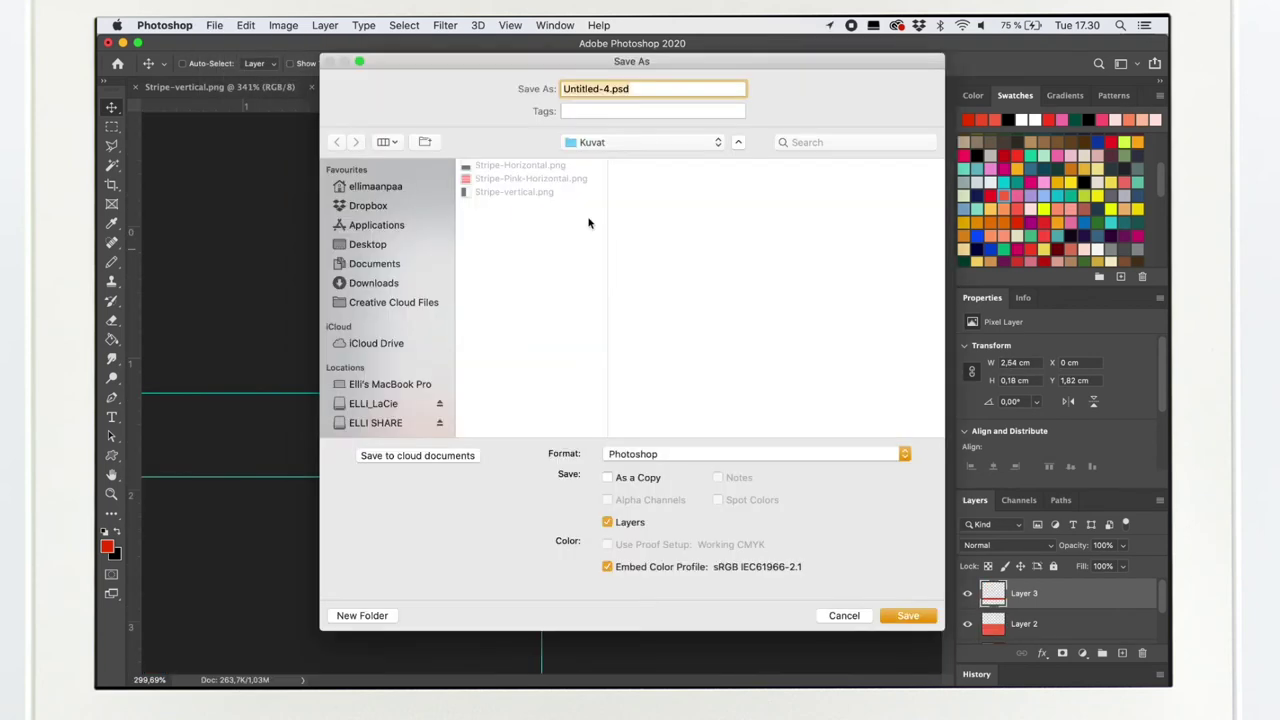
{"action": "left_click", "coordinate": [531, 178]}
{"action": "double_click", "coordinate": [580, 88]}
{"action": "type", "text": "Chekered"}
{"action": "double_click", "coordinate": [622, 88]}
{"action": "type", "text": "Red-Horizontal"}
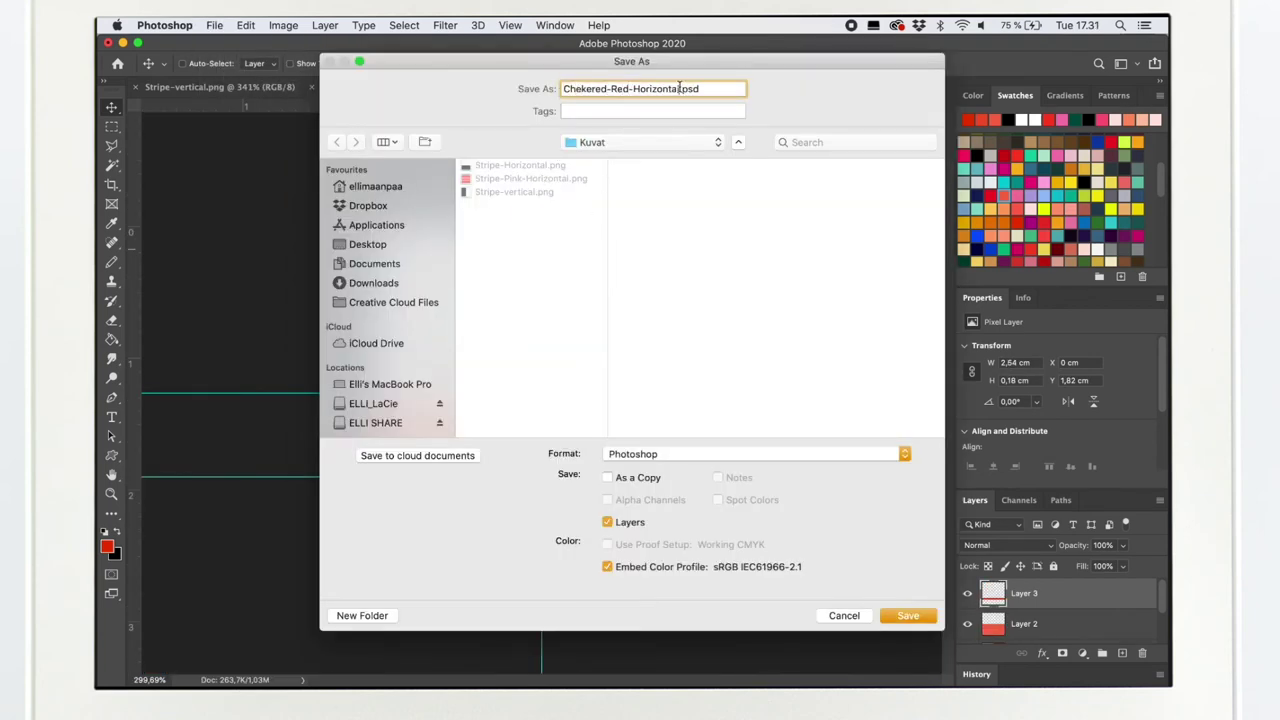
{"action": "double_click", "coordinate": [679, 88]}
{"action": "key", "text": "BackSpace"}
{"action": "key", "text": "BackSpace"}
{"action": "key", "text": "Return"}
{"action": "key", "text": "Return"}
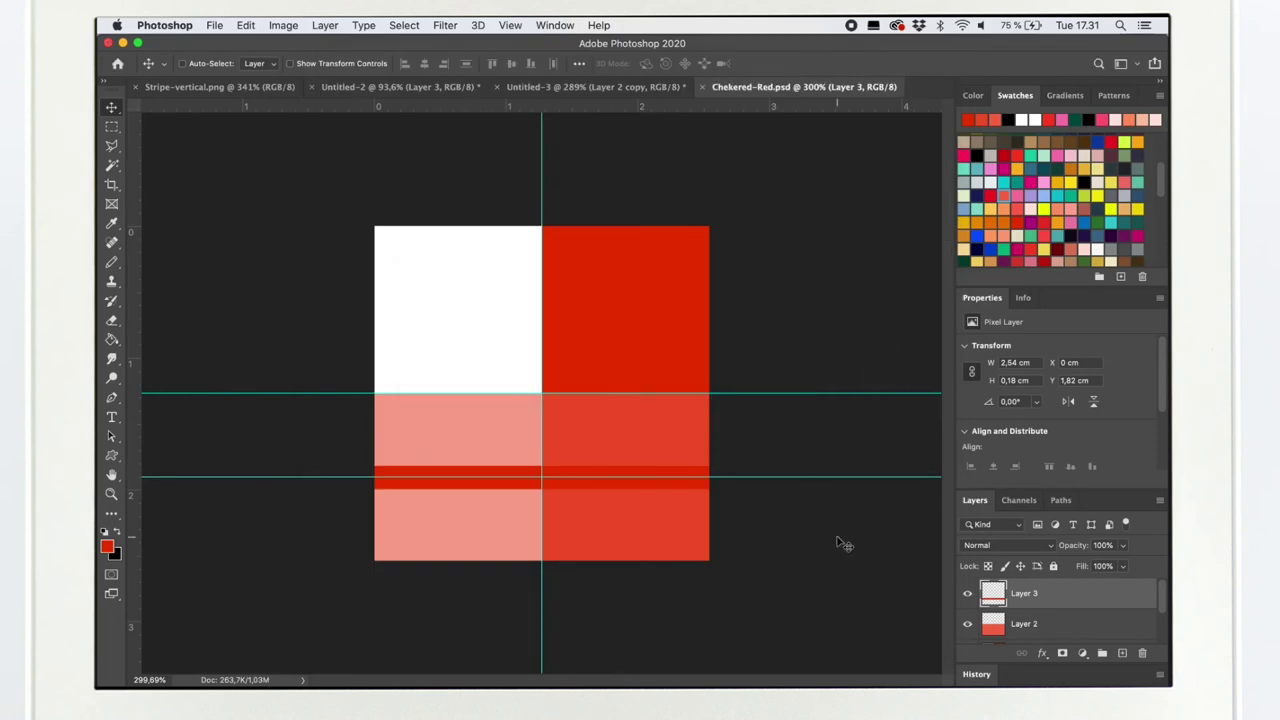
- Hide Layer 1, the salmon Layer 2 and the red stripe Layer 3, then add an empty Layer 4
{"action": "scroll", "coordinate": [1030, 605], "scroll_direction": "down", "scroll_amount": 2}
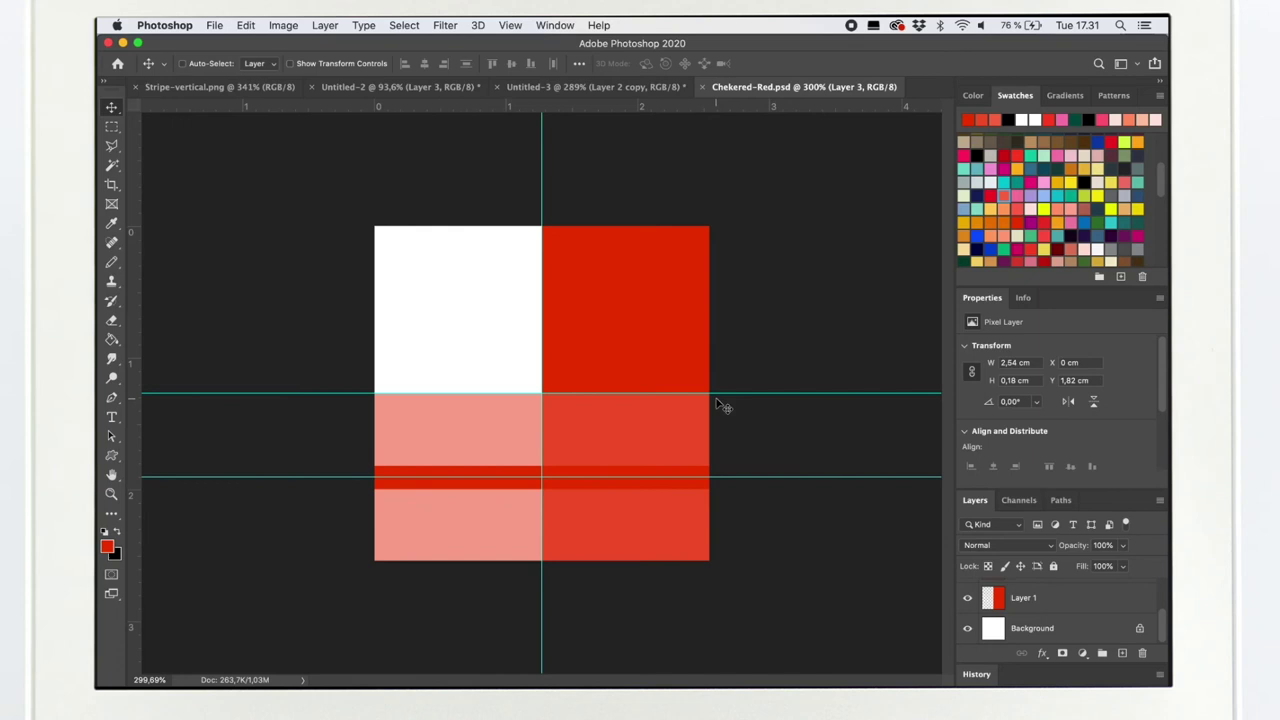
{"action": "left_click", "coordinate": [969, 600]}
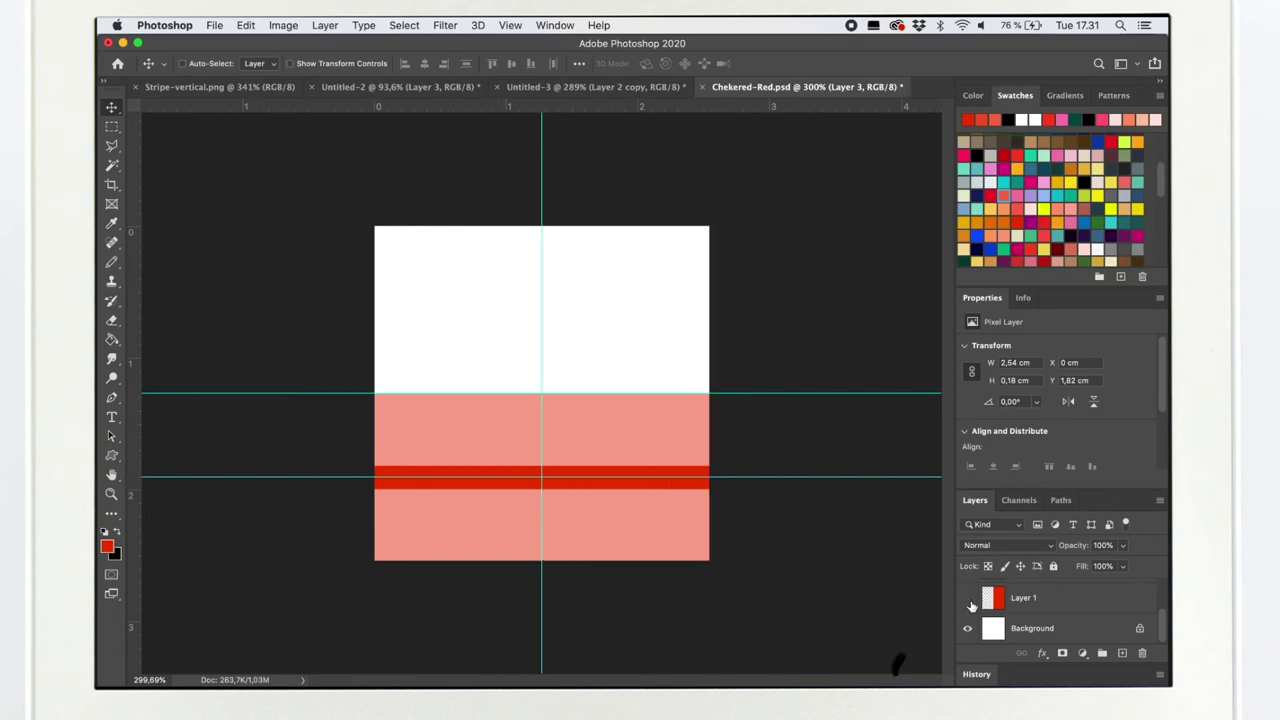
{"action": "scroll", "coordinate": [971, 605], "scroll_direction": "up", "scroll_amount": 1}
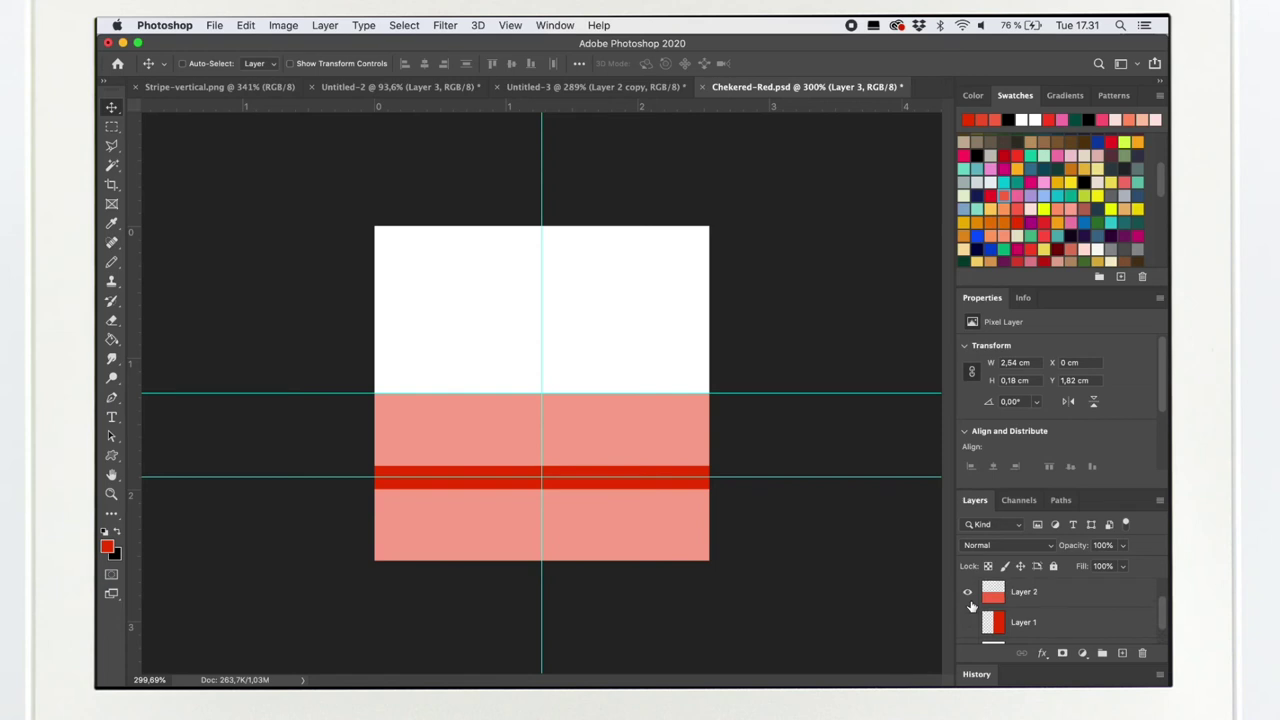
{"action": "left_click", "coordinate": [969, 599]}
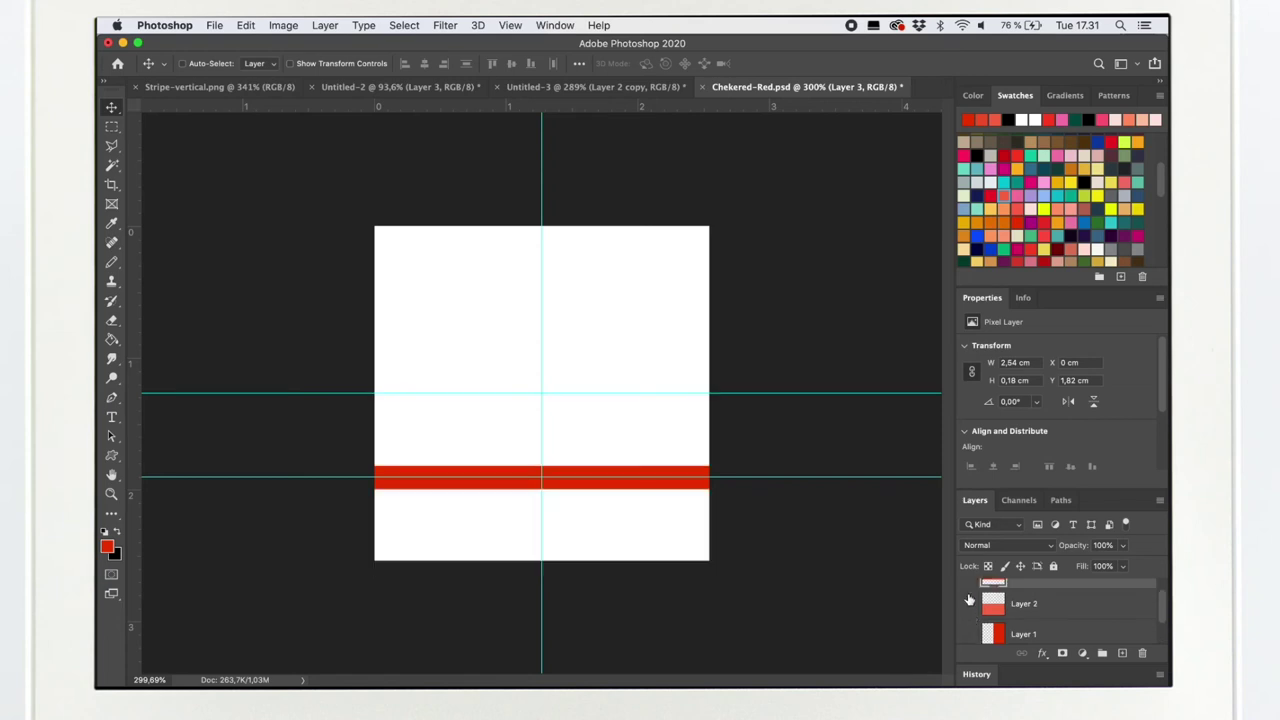
{"action": "scroll", "coordinate": [968, 598], "scroll_direction": "up", "scroll_amount": 1}
{"action": "left_click", "coordinate": [968, 596]}
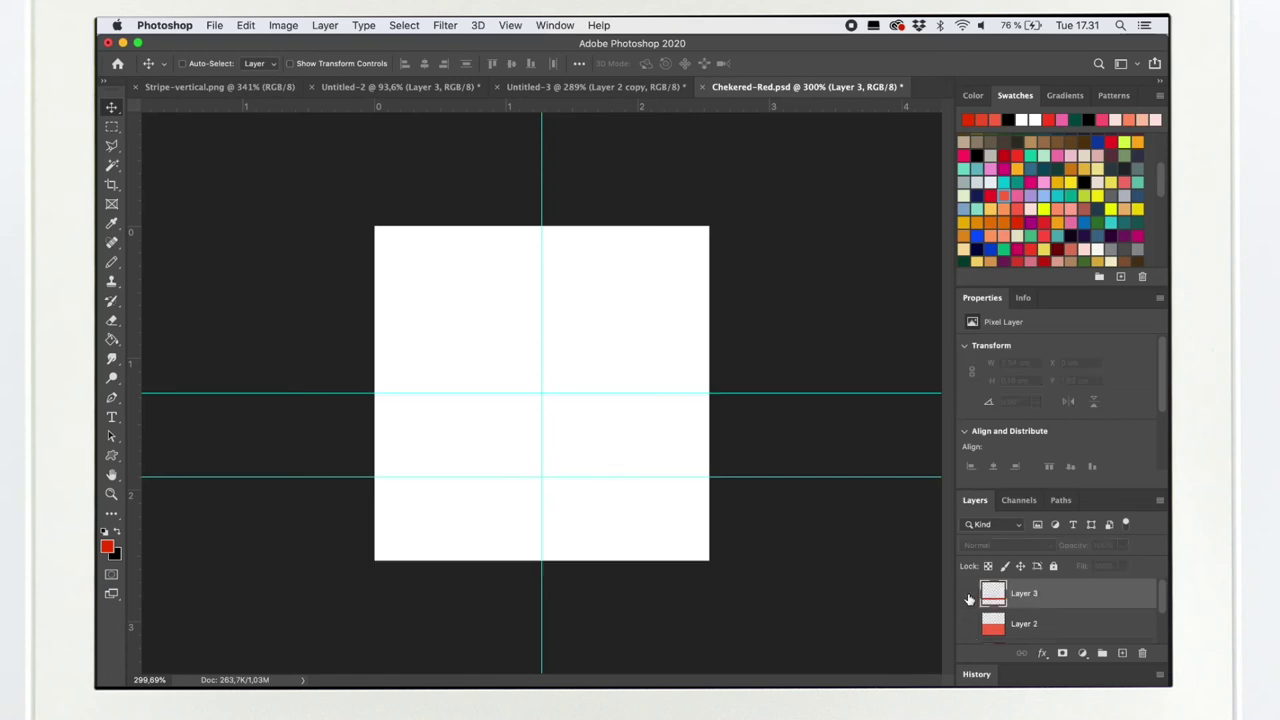
{"action": "left_click", "coordinate": [1122, 653]}
{"action": "left_click", "coordinate": [111, 127]}
- Fill a thin column down the tile centre with mint from the swatches
{"action": "left_click_drag", "start_coordinate": [533, 220], "coordinate": [555, 607]}
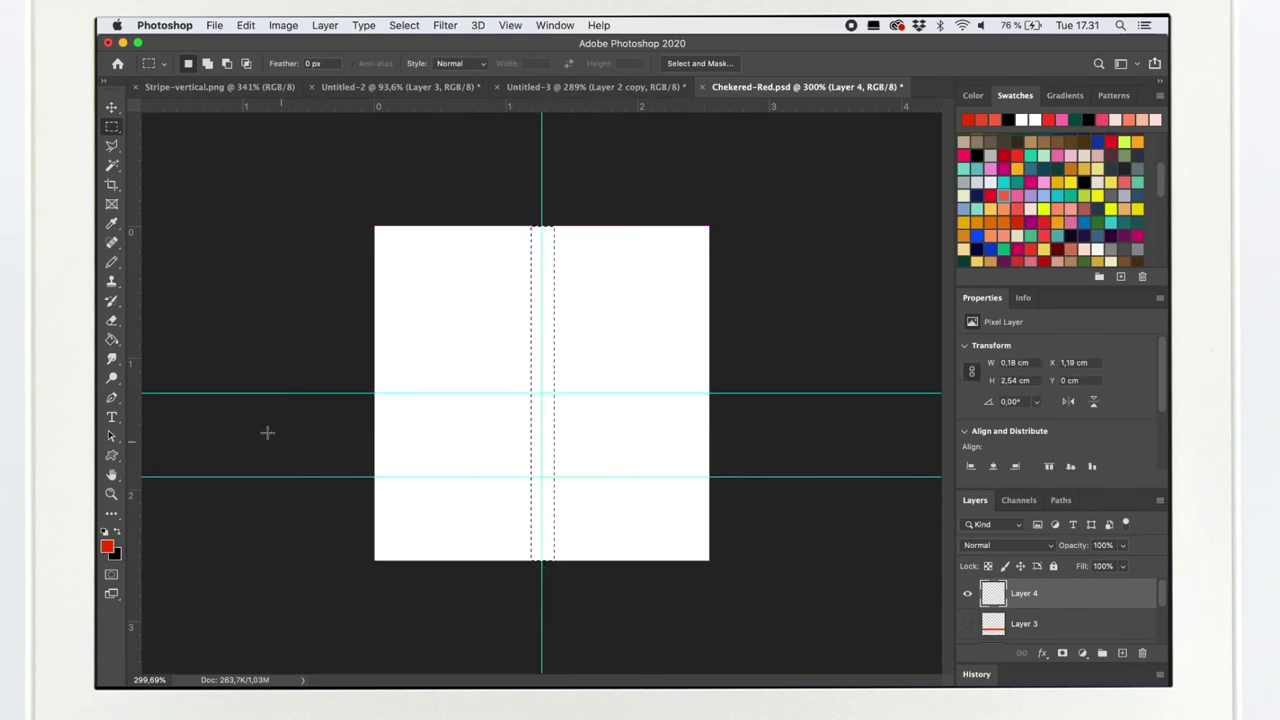
{"action": "left_click", "coordinate": [111, 223]}
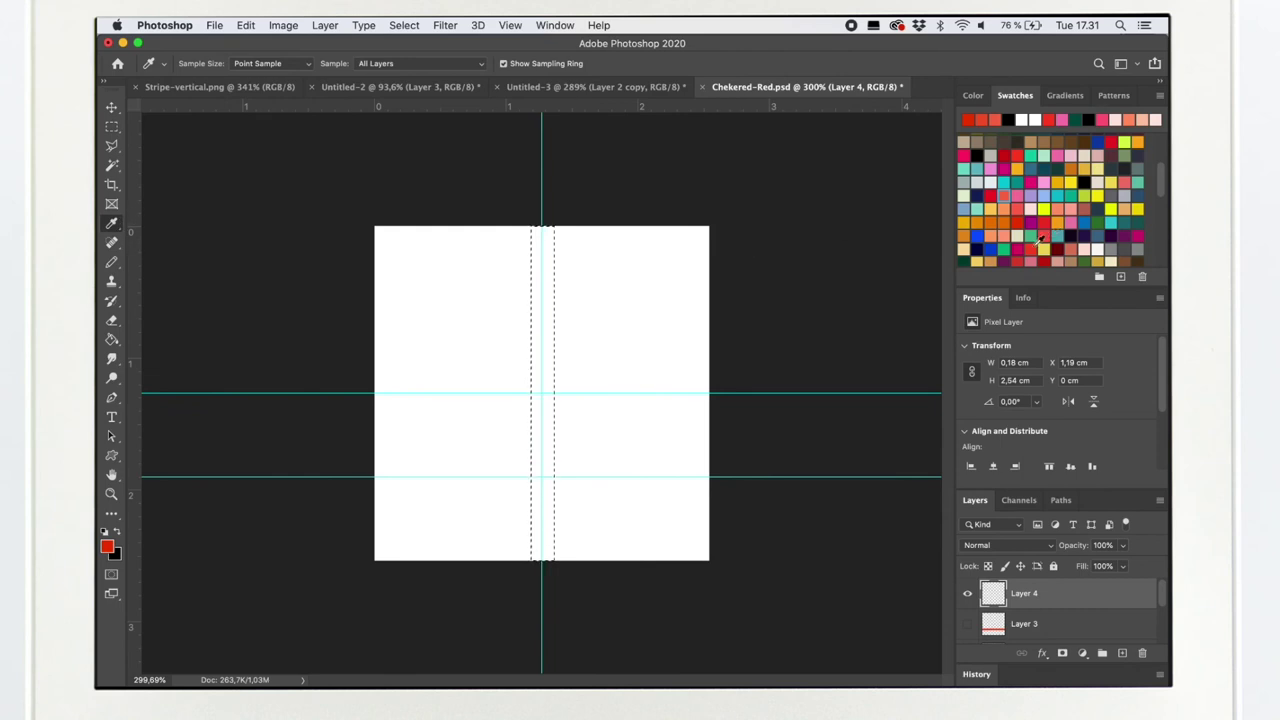
{"action": "left_click", "coordinate": [982, 208]}
{"action": "left_click", "coordinate": [964, 168]}
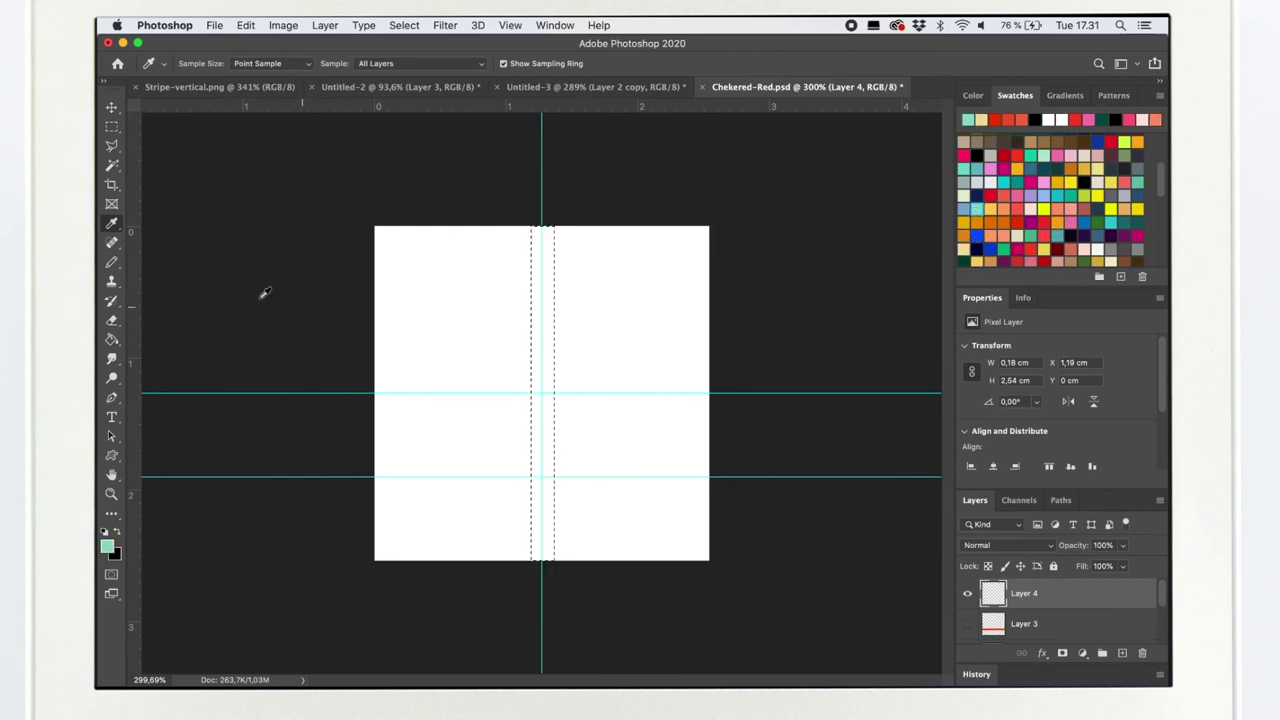
{"action": "left_click", "coordinate": [111, 340]}
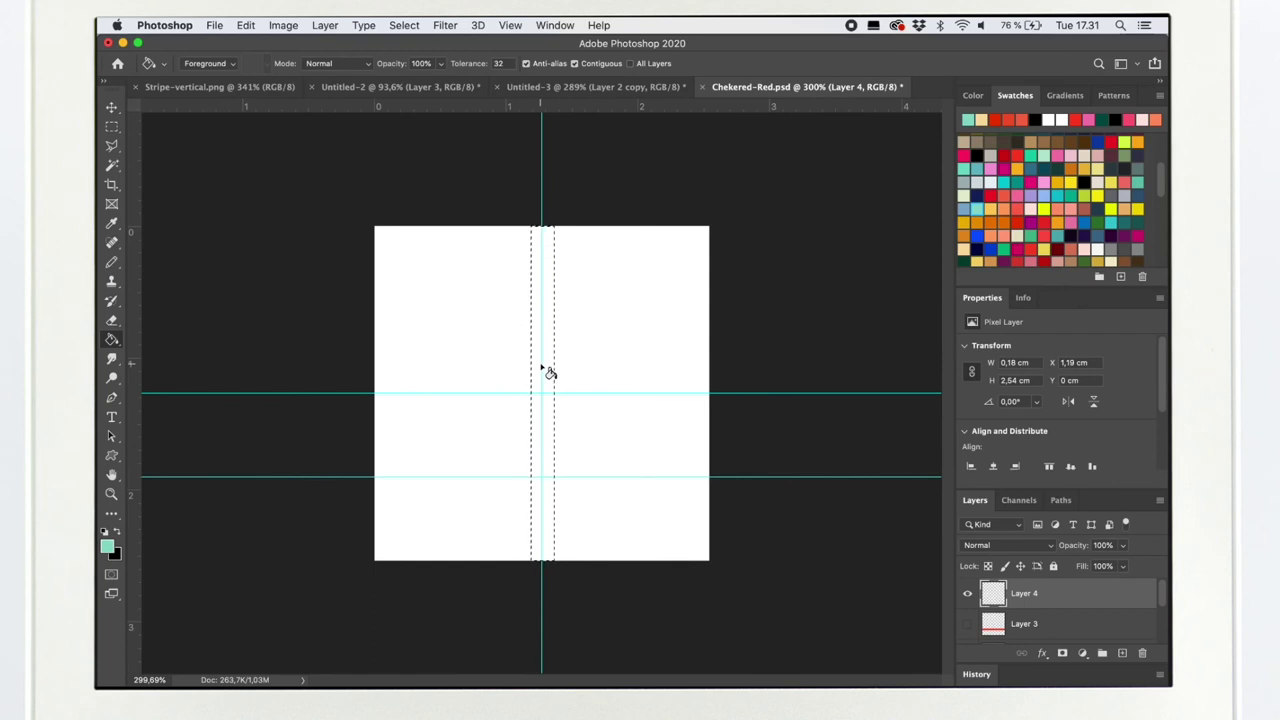
{"action": "left_click", "coordinate": [543, 369]}
{"action": "left_click", "coordinate": [111, 126]}
{"action": "left_click", "coordinate": [782, 362]}
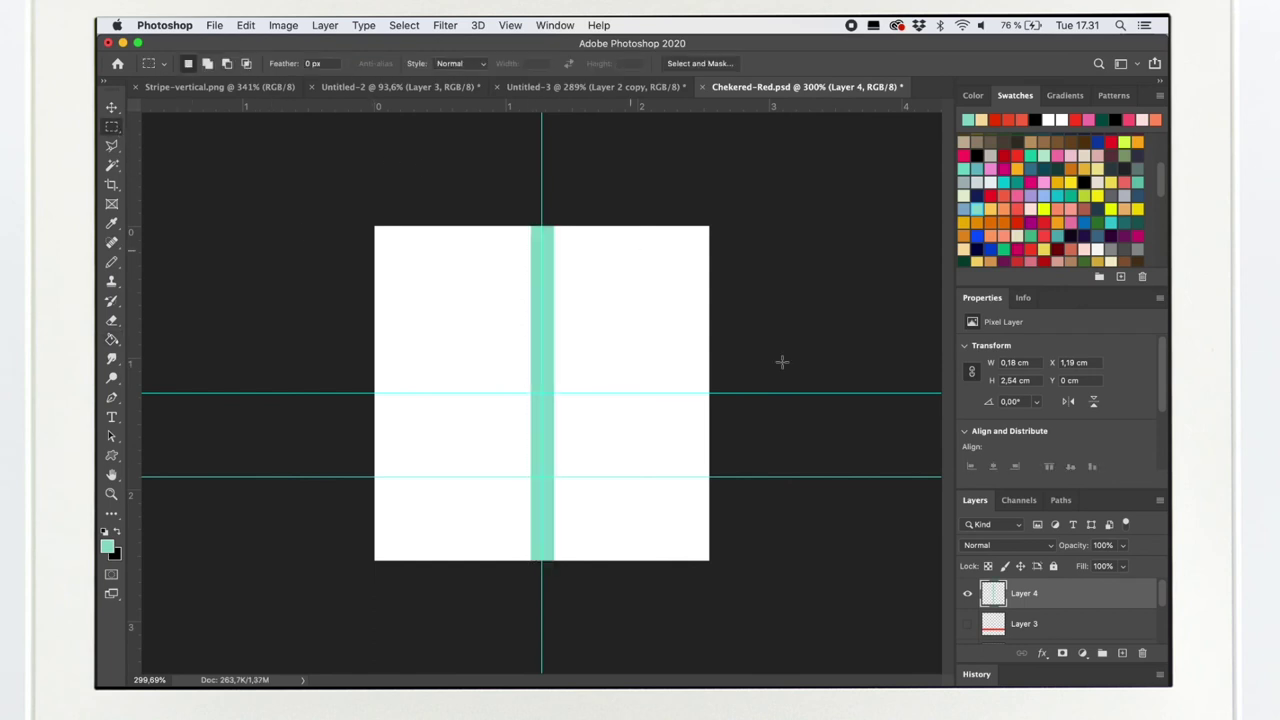
- Duplicate the mint stripe layer, rotate the copy -90° and centre it horizontally across the tile
{"action": "right_click", "coordinate": [1071, 597]}
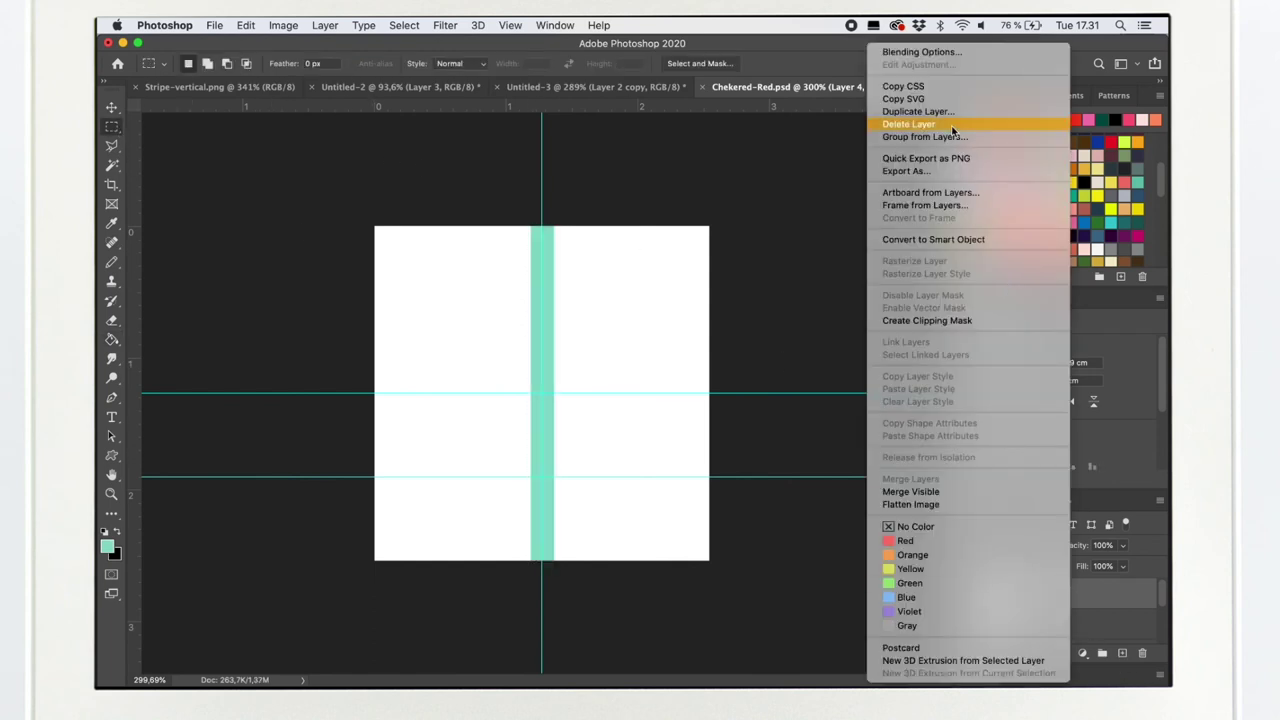
{"action": "left_click", "coordinate": [915, 110]}
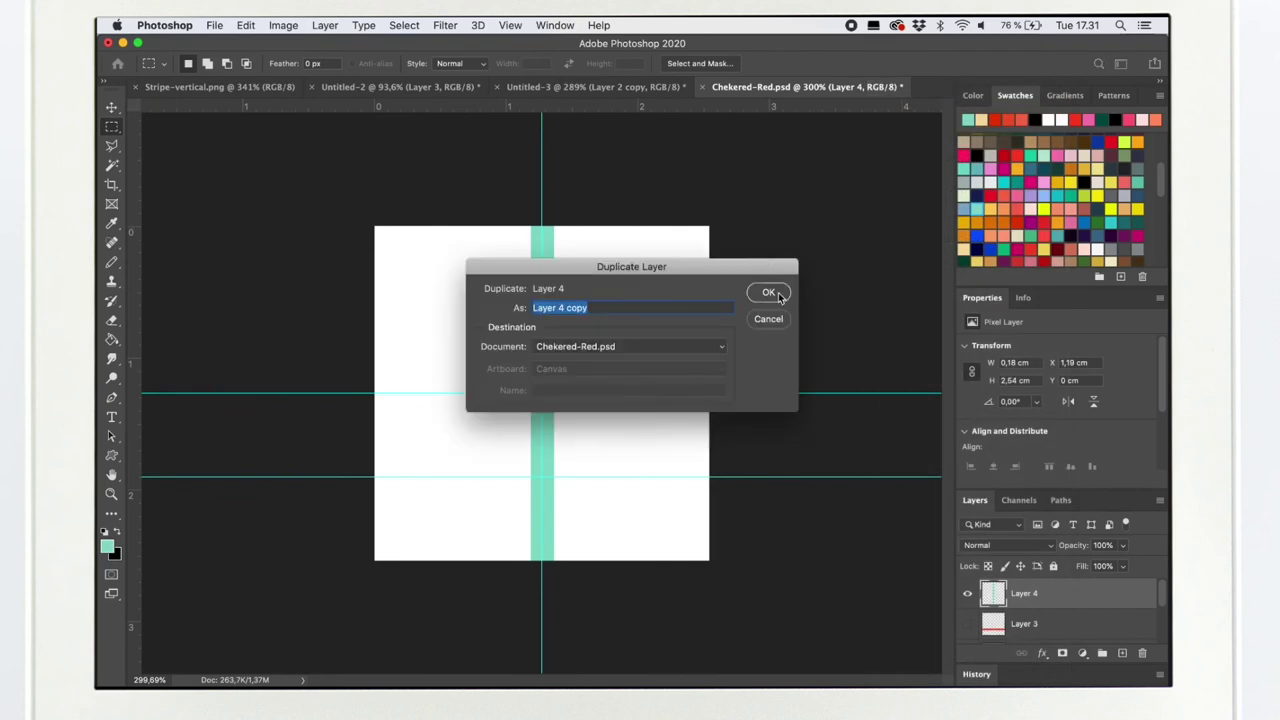
{"action": "left_click", "coordinate": [768, 293]}
{"action": "key", "text": "ctrl+t"}
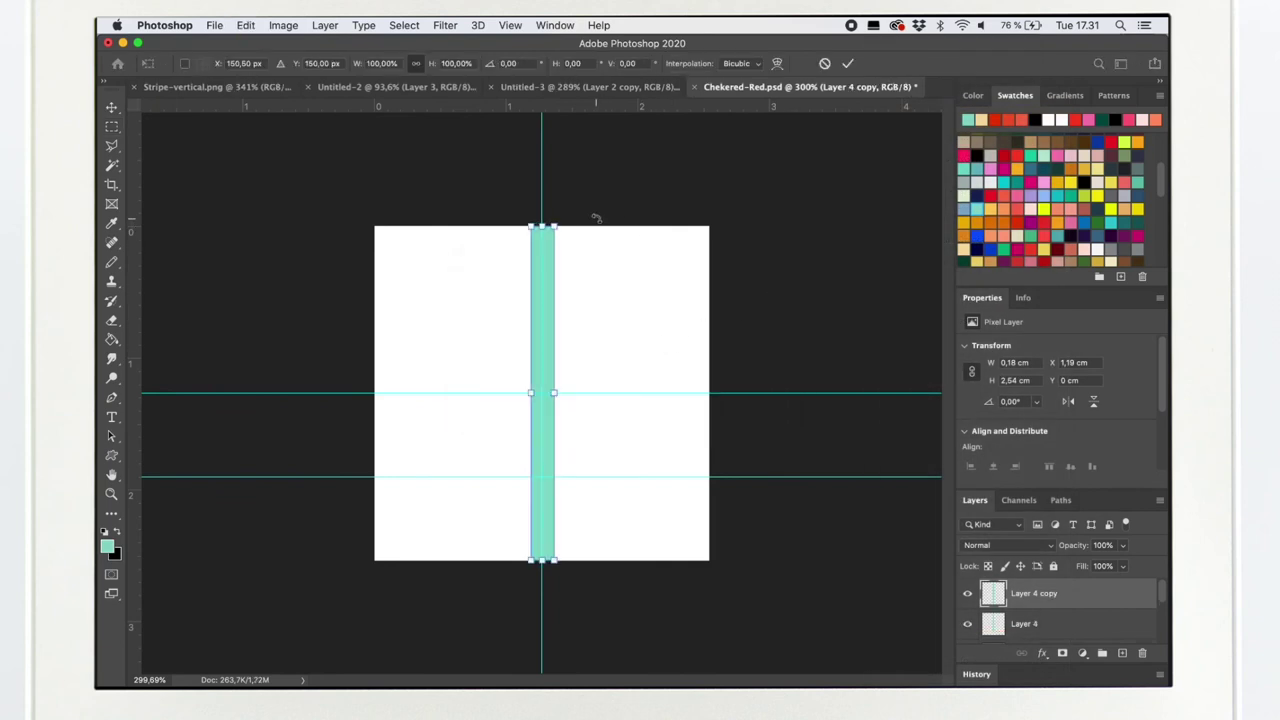
{"action": "left_click_drag", "start_coordinate": [595, 218], "coordinate": [331, 366]}
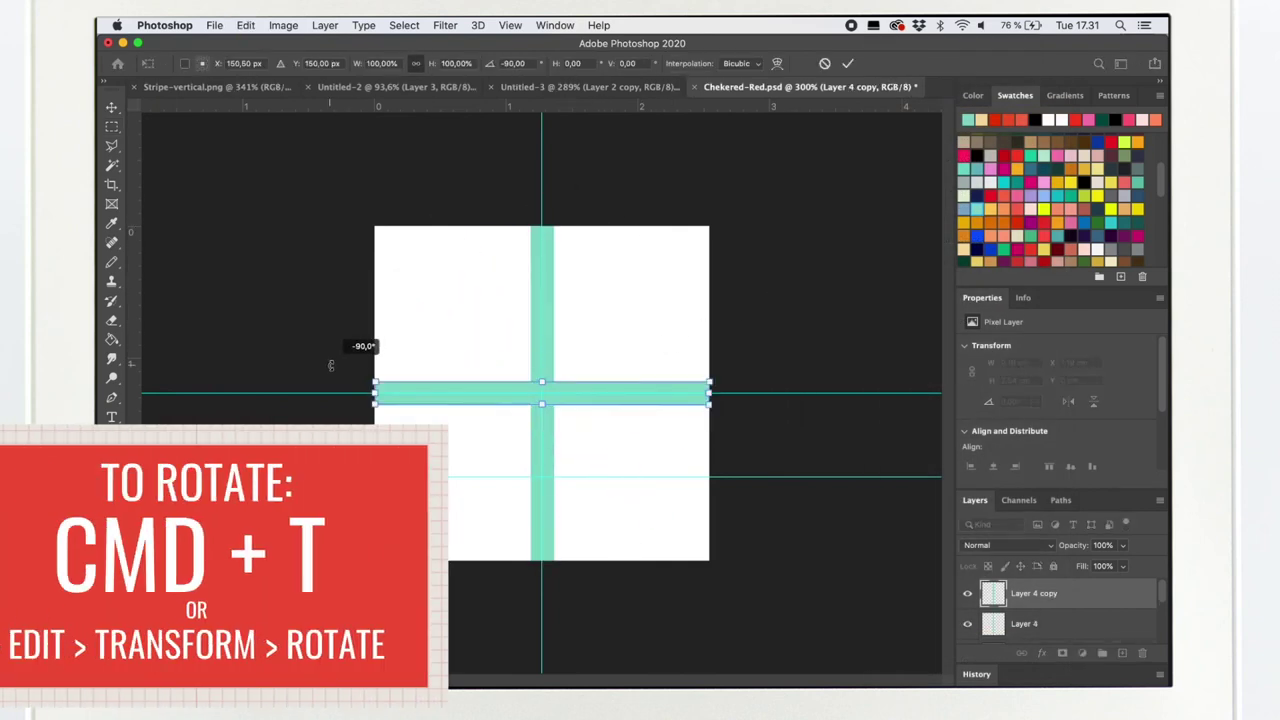
{"action": "left_click_drag", "start_coordinate": [459, 393], "coordinate": [457, 391]}
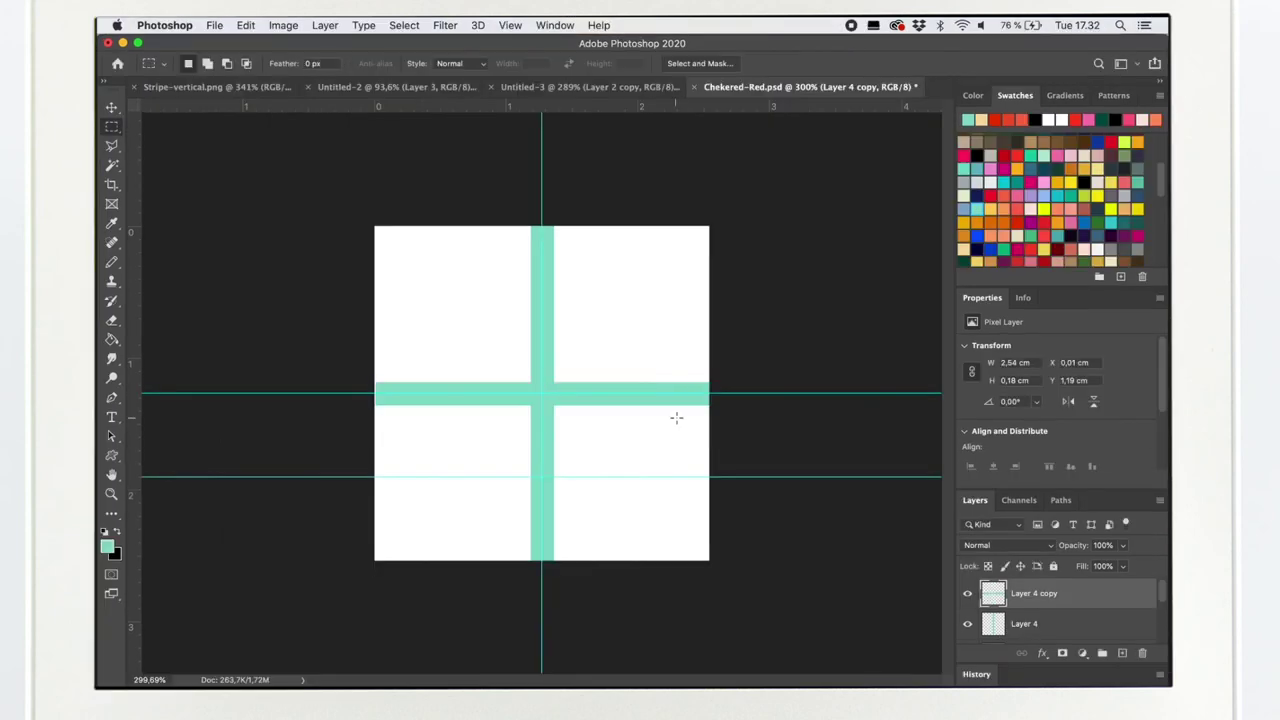
- Define the mint cross tile as a pattern named Chekered-Light
{"action": "left_click", "coordinate": [248, 24]}
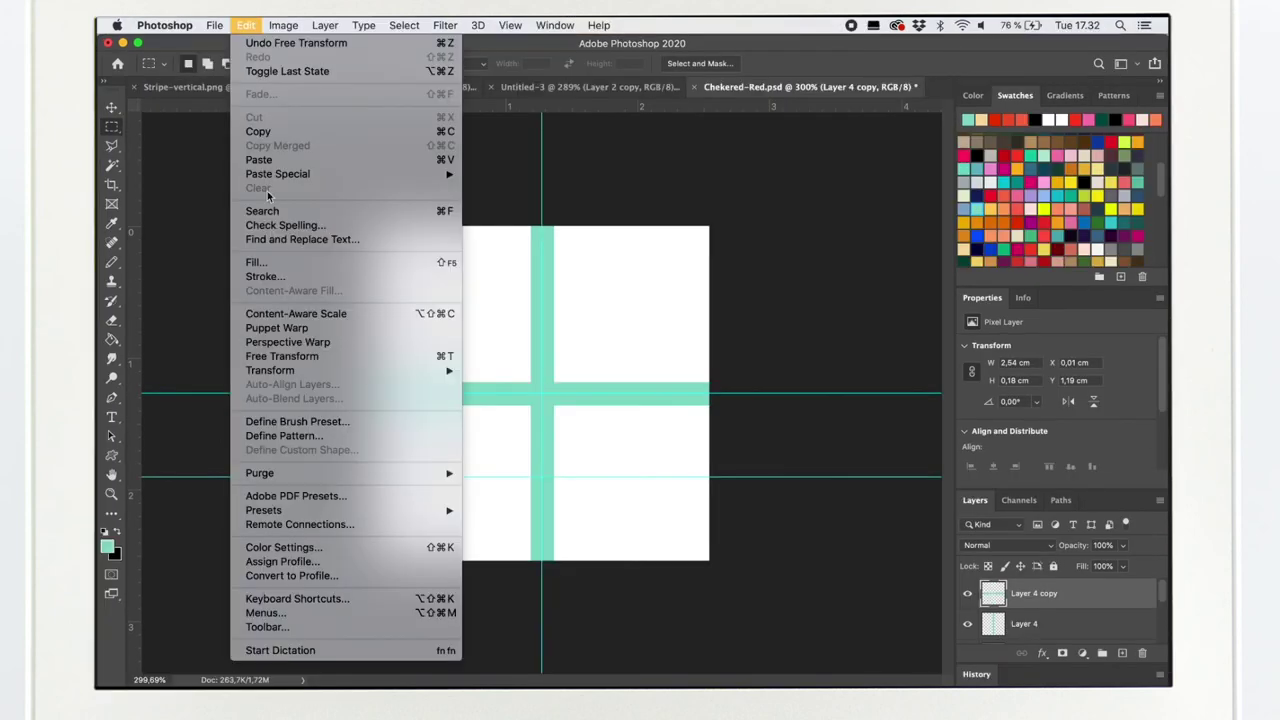
{"action": "left_click", "coordinate": [290, 436]}
{"action": "left_click", "coordinate": [604, 344]}
{"action": "key", "text": "BackSpace"}
{"action": "key", "text": "BackSpace"}
{"action": "key", "text": "BackSpace"}
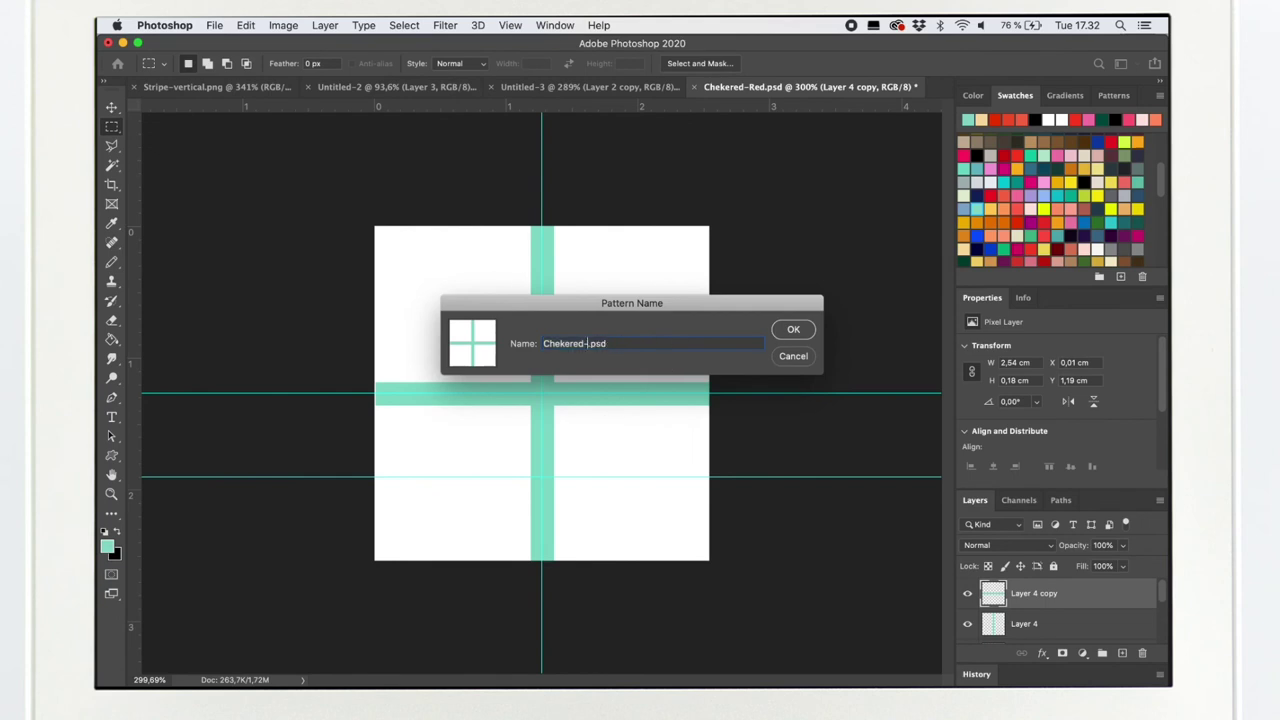
{"action": "type", "text": "Light"}
{"action": "left_click", "coordinate": [793, 329]}
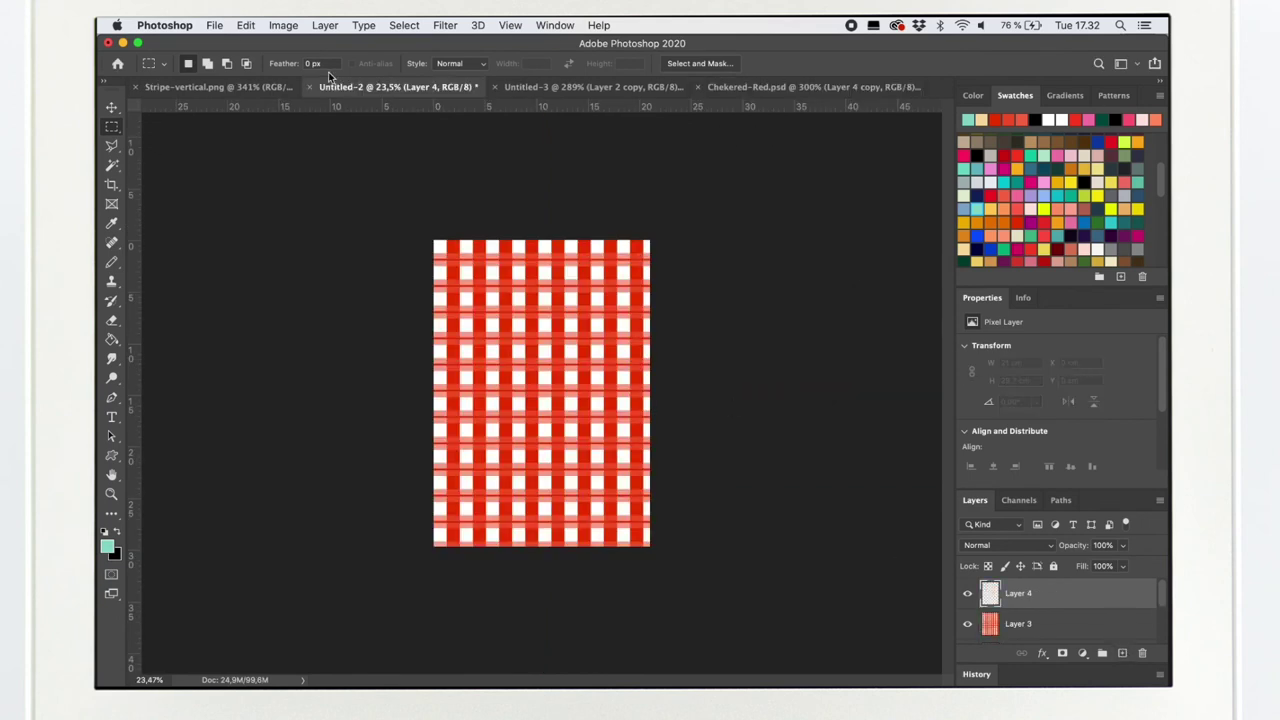
- Fill Layer 4 of the A4 page with the Chekered-Light pattern and zoom to inspect the grid
{"action": "left_click", "coordinate": [246, 25]}
{"action": "left_click", "coordinate": [290, 262]}
{"action": "left_click", "coordinate": [610, 315]}
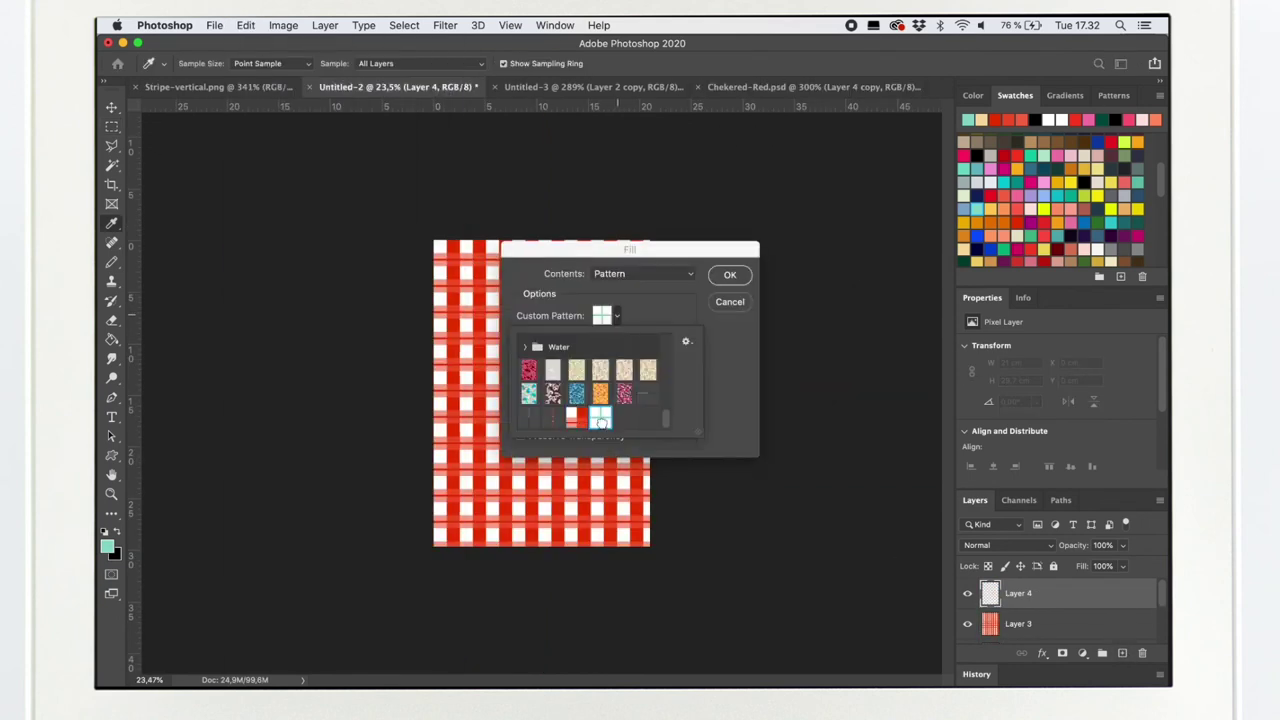
{"action": "left_click", "coordinate": [720, 278]}
{"action": "left_click", "coordinate": [730, 274]}
{"action": "key", "text": "m"}
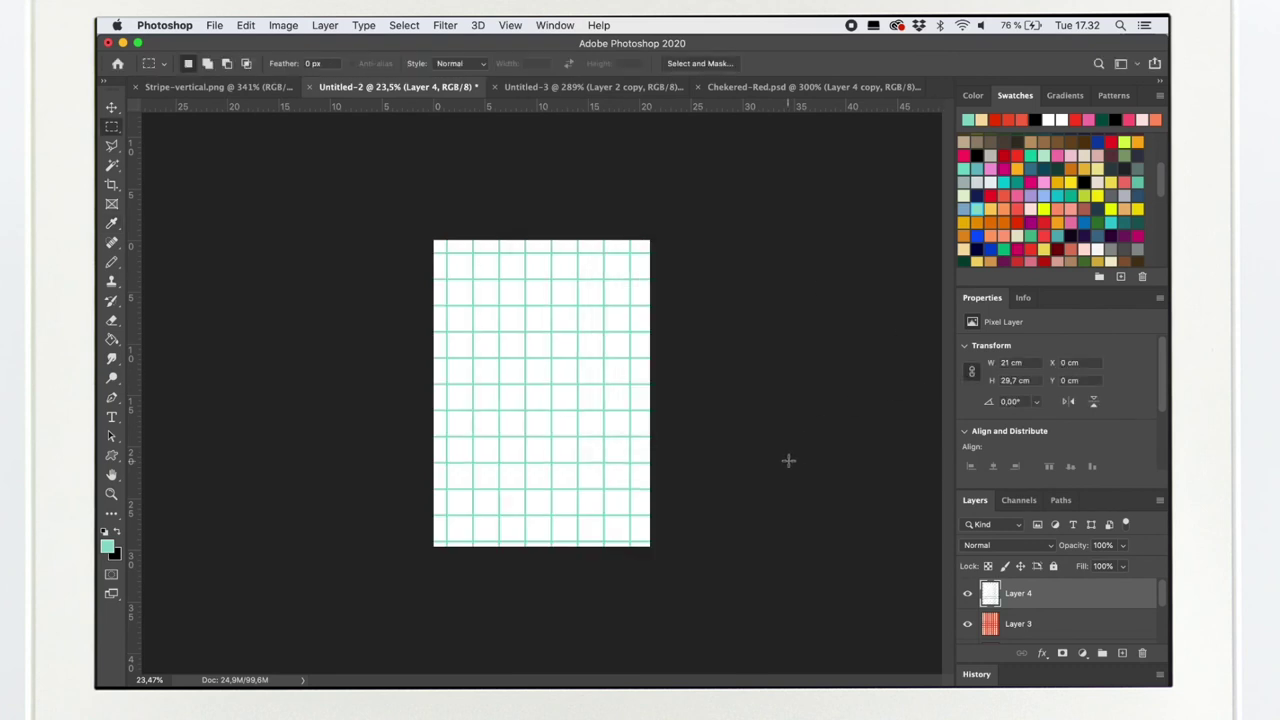
{"action": "key", "text": "super+plus"}
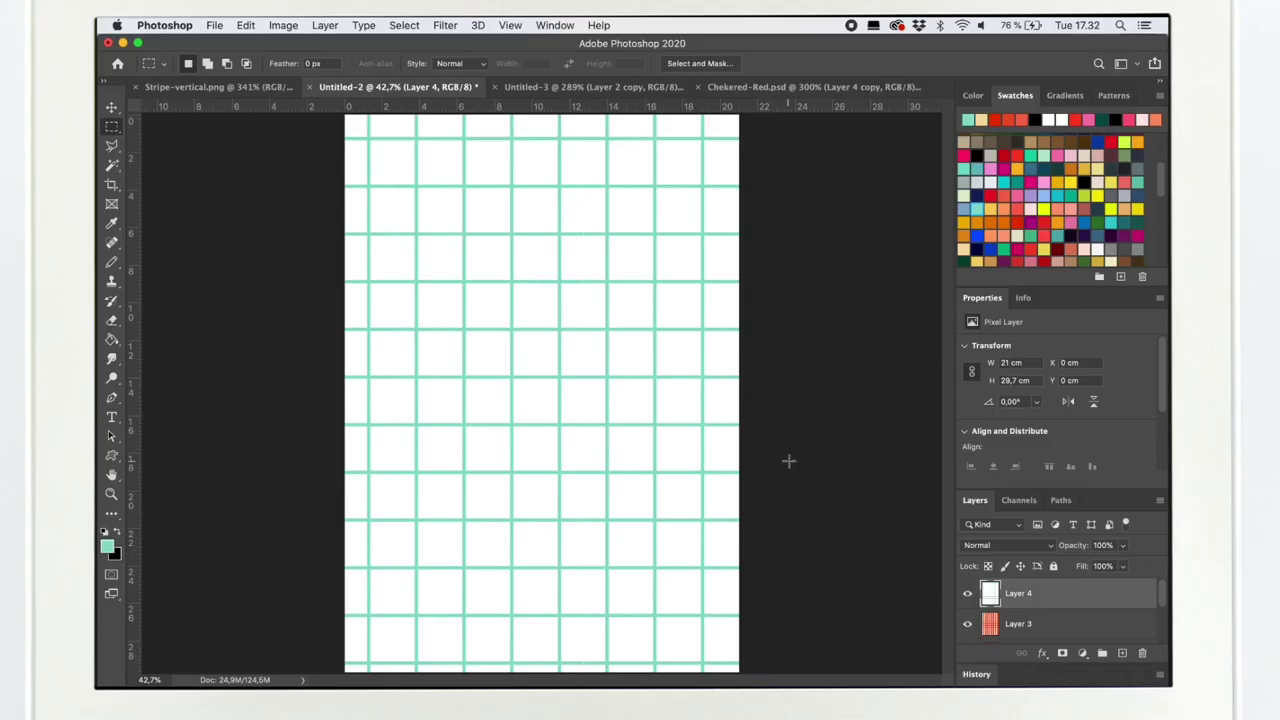
{"action": "key", "text": "super+minus"}
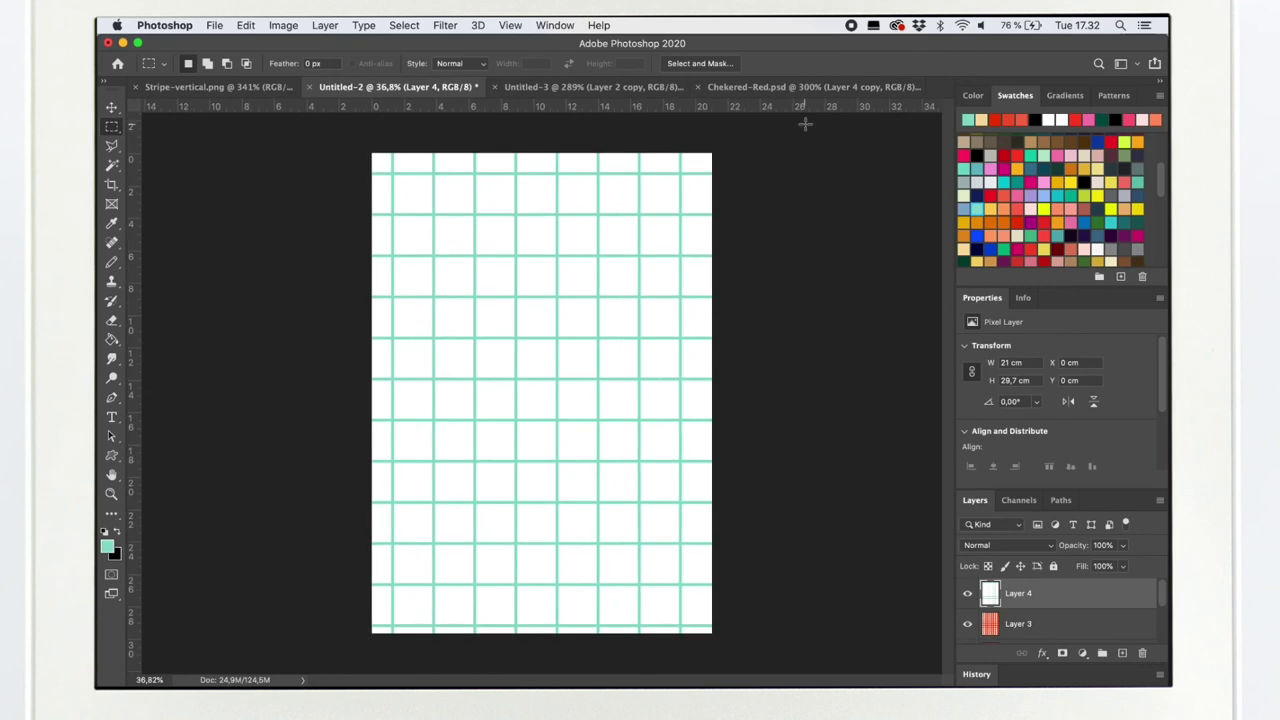
- Shrink the cross tile to 100 px by lowering its resolution in Image Size
{"action": "left_click", "coordinate": [800, 87]}
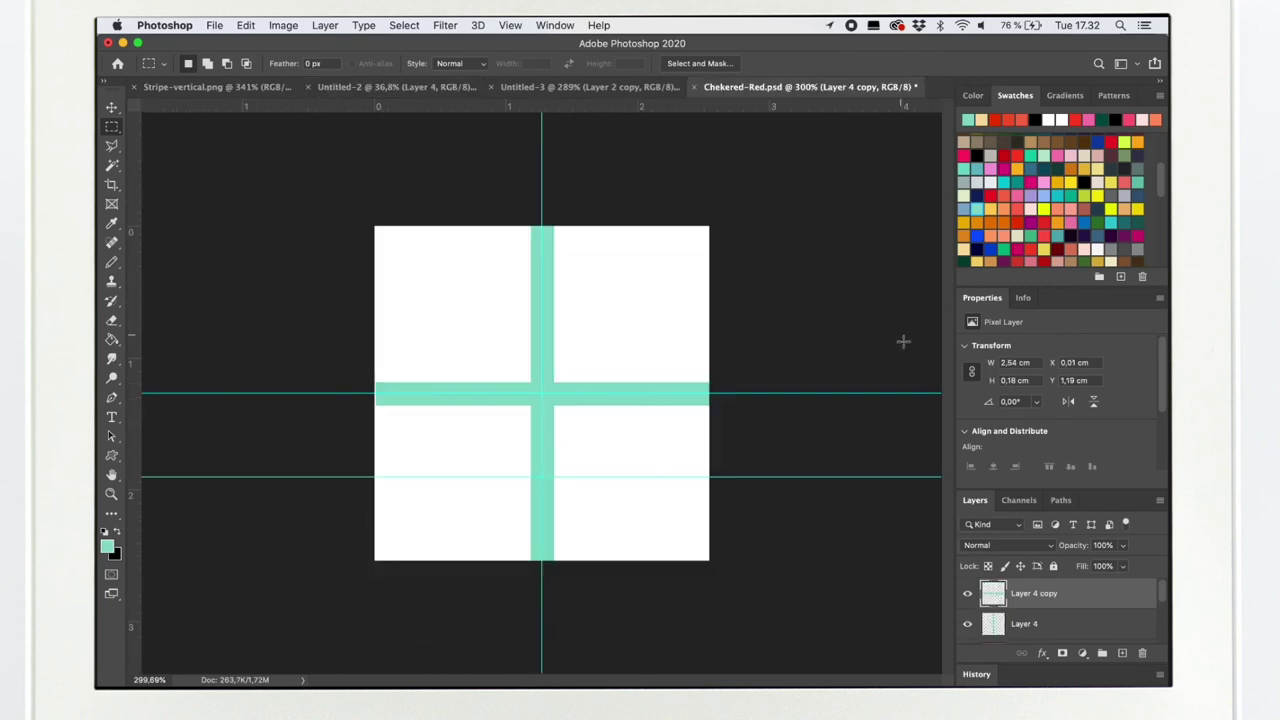
{"action": "left_click", "coordinate": [283, 25]}
{"action": "left_click", "coordinate": [300, 146]}
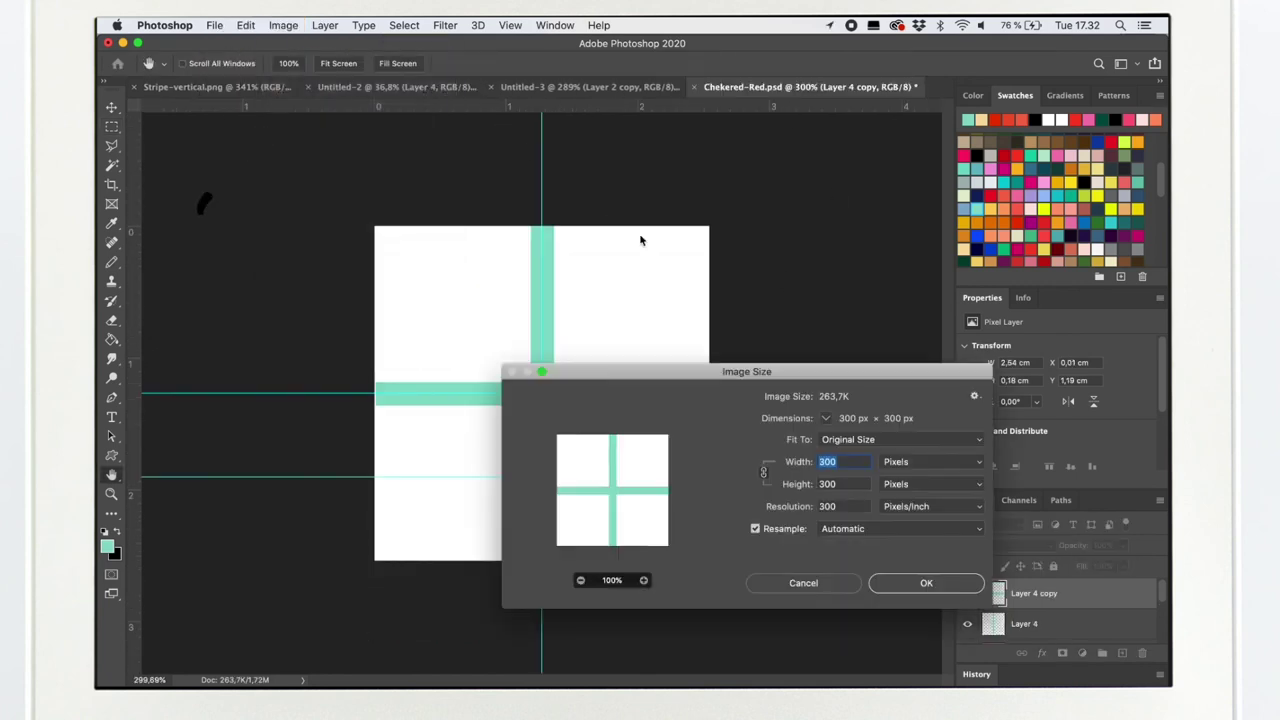
{"action": "left_click", "coordinate": [832, 507]}
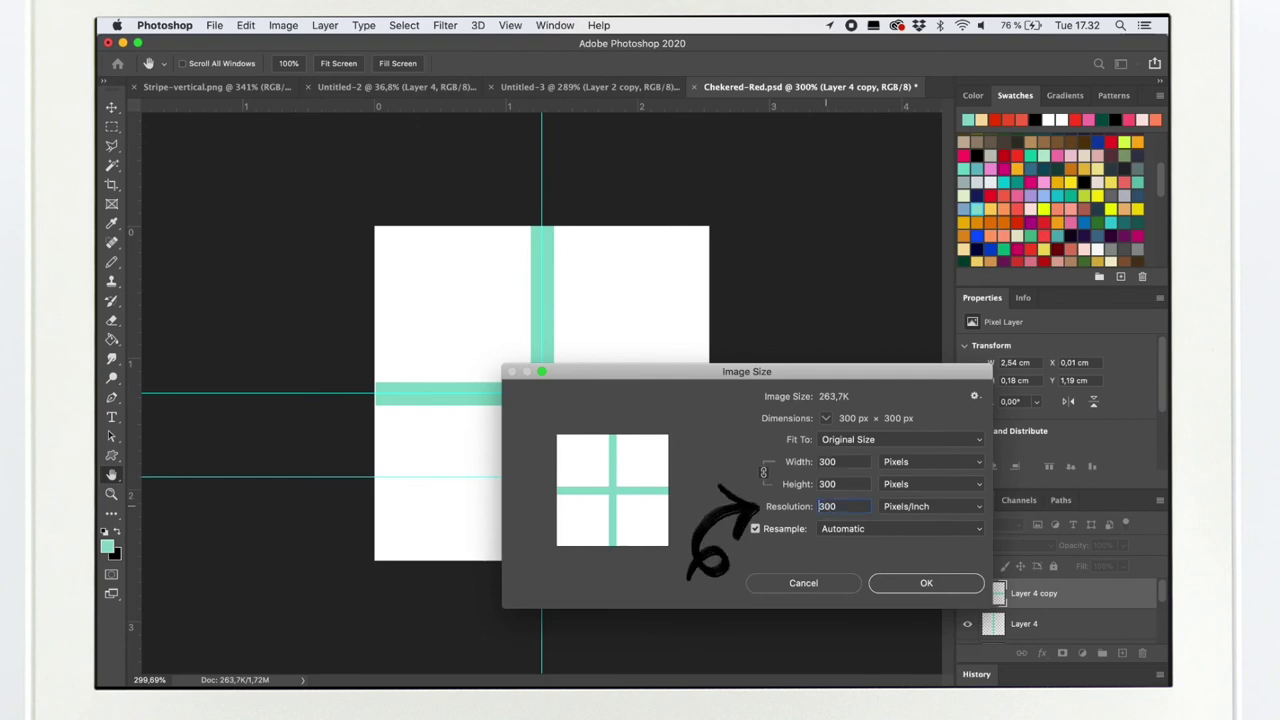
{"action": "left_click", "coordinate": [915, 586]}
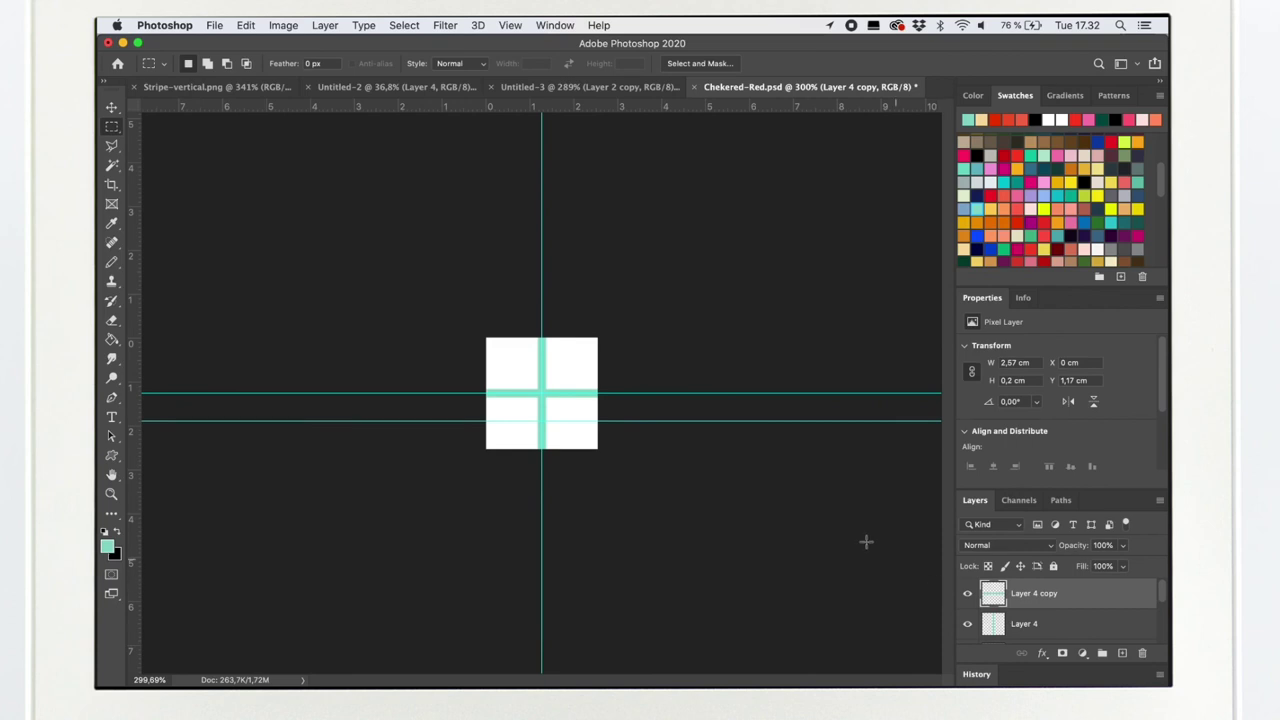
- Define the smaller cross tile as a new pattern, removing Red from the suggested name
{"action": "left_click", "coordinate": [245, 25]}
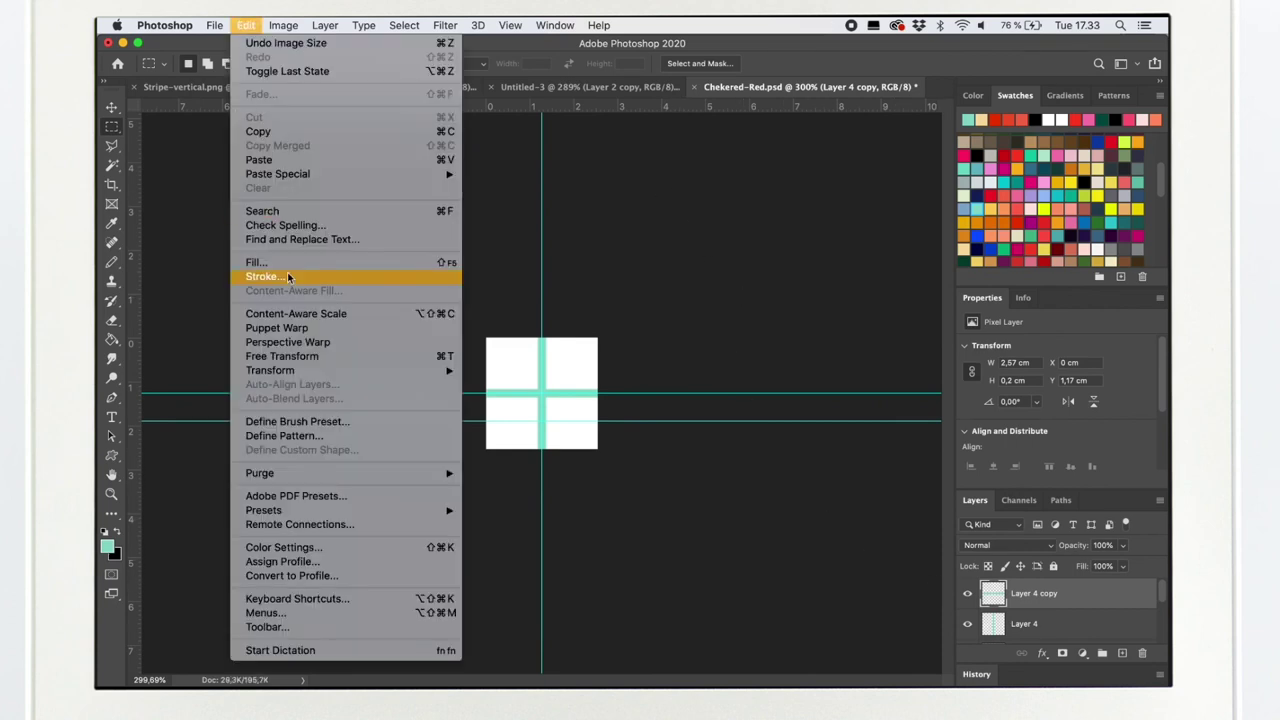
{"action": "left_click", "coordinate": [280, 436]}
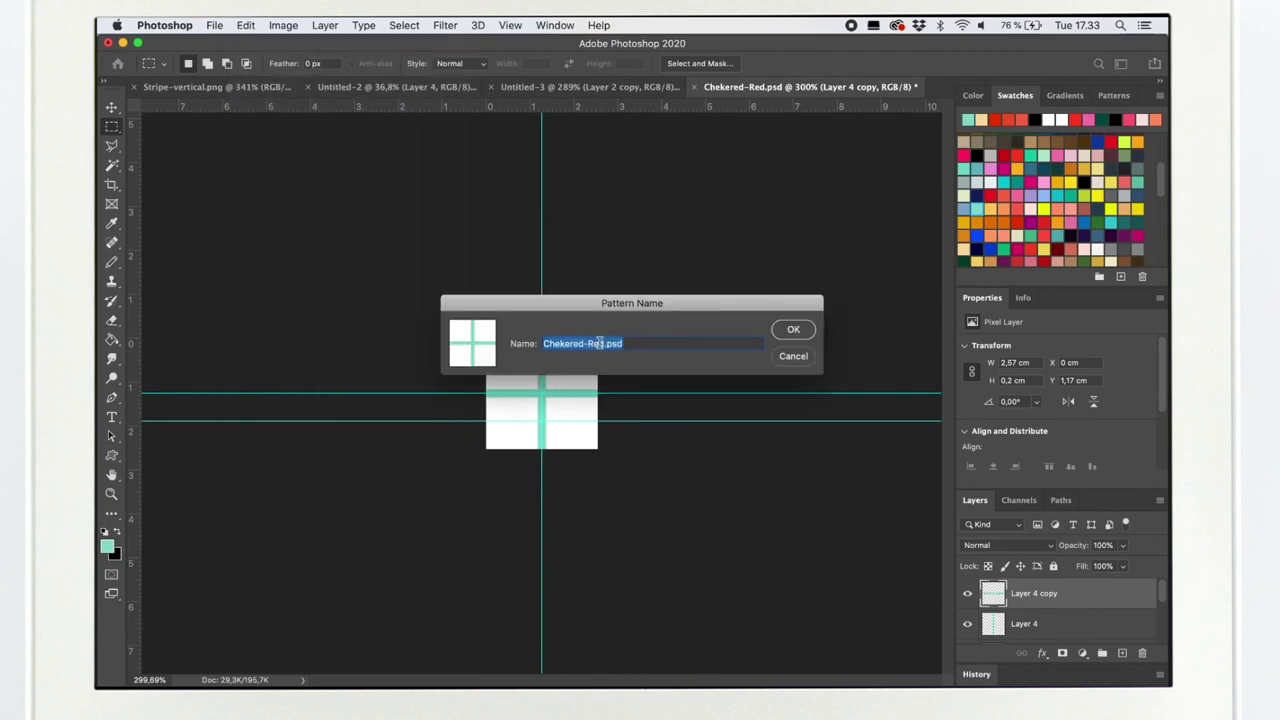
{"action": "double_click", "coordinate": [592, 343]}
{"action": "key", "text": "BackSpace"}
{"action": "key", "text": "Return"}
- On the A4 page, add Layer 5 and begin a pattern fill with the finer tile
{"action": "left_click", "coordinate": [397, 87]}
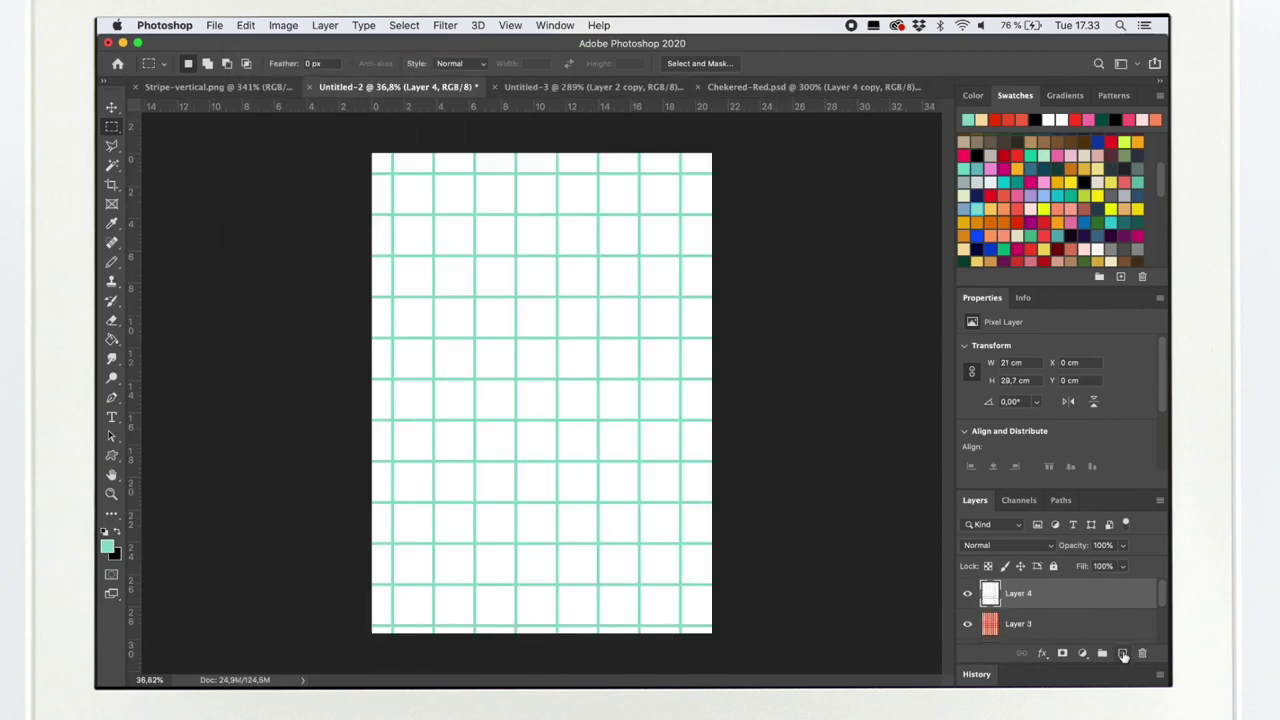
{"action": "left_click", "coordinate": [245, 25]}
{"action": "left_click", "coordinate": [257, 262]}
{"action": "left_click", "coordinate": [608, 315]}
{"action": "left_click", "coordinate": [624, 418]}
{"action": "left_click", "coordinate": [730, 274]}
{"action": "key", "text": "m"}
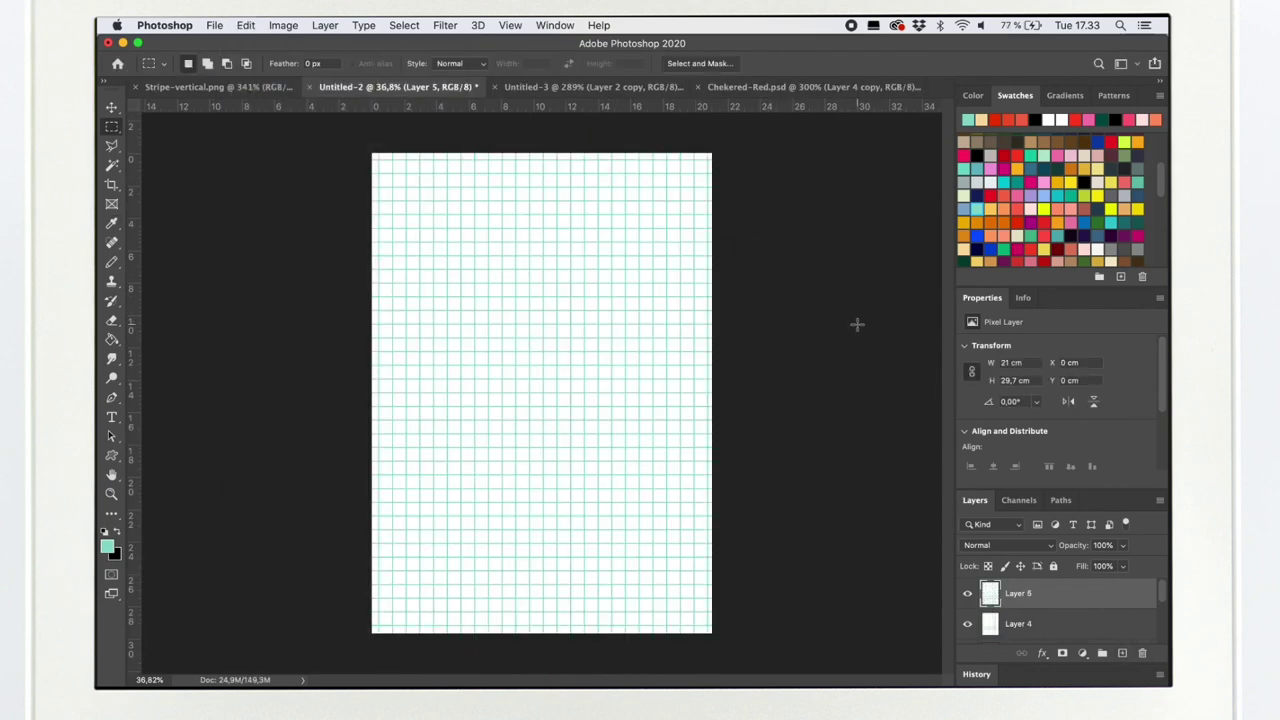